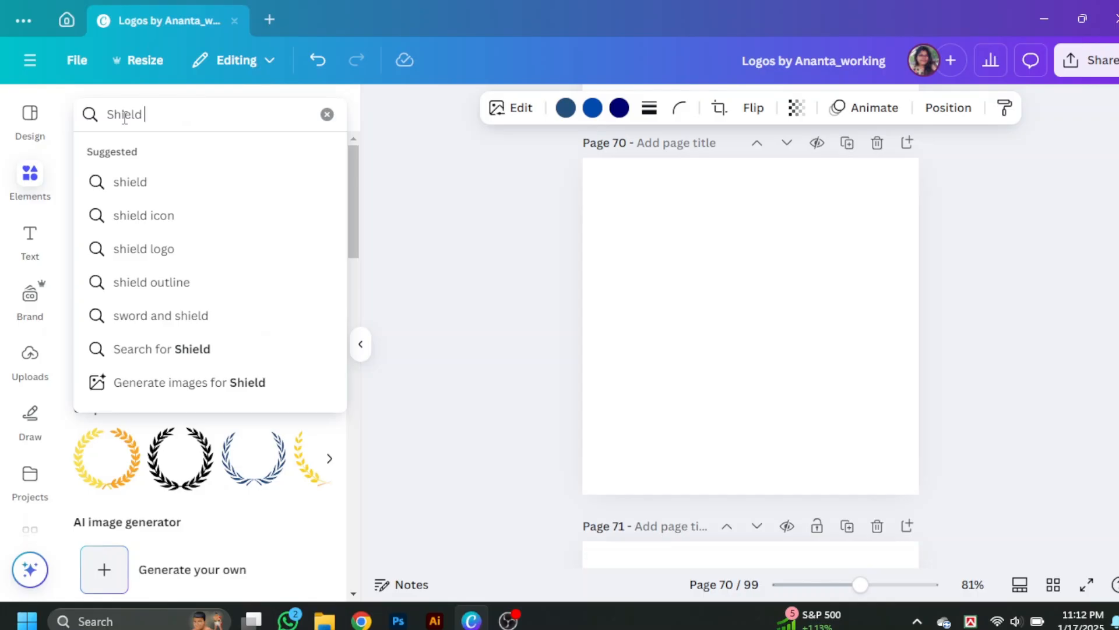
Step: Search the graphics for "Shield border" and add the black shield with a double outline to page 70
{"action": "type", "text": "order"}
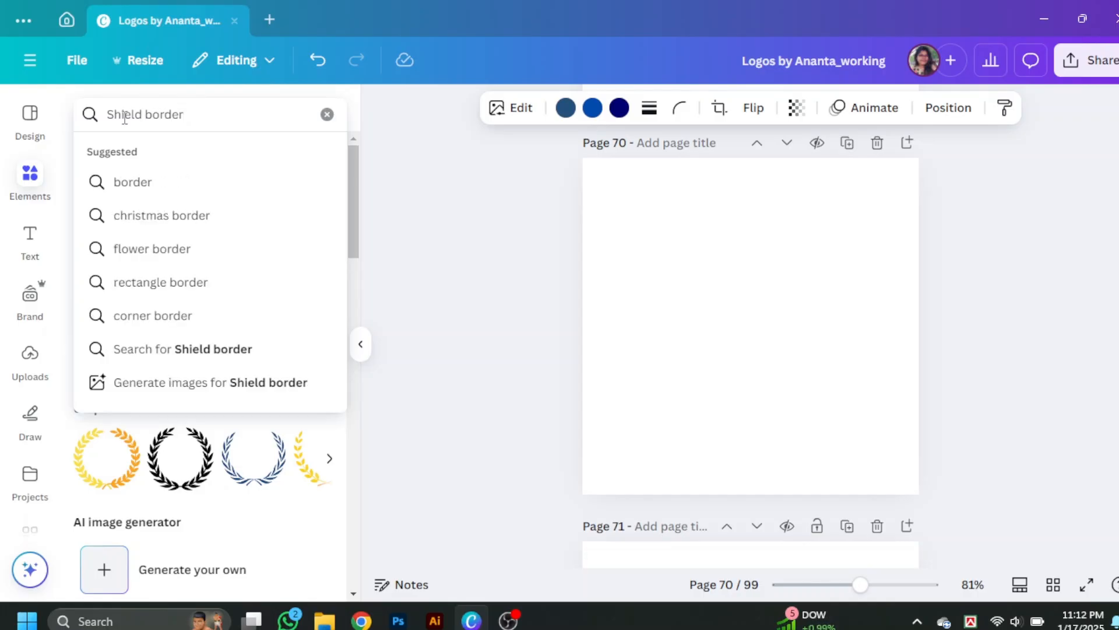
{"action": "key", "text": "Return"}
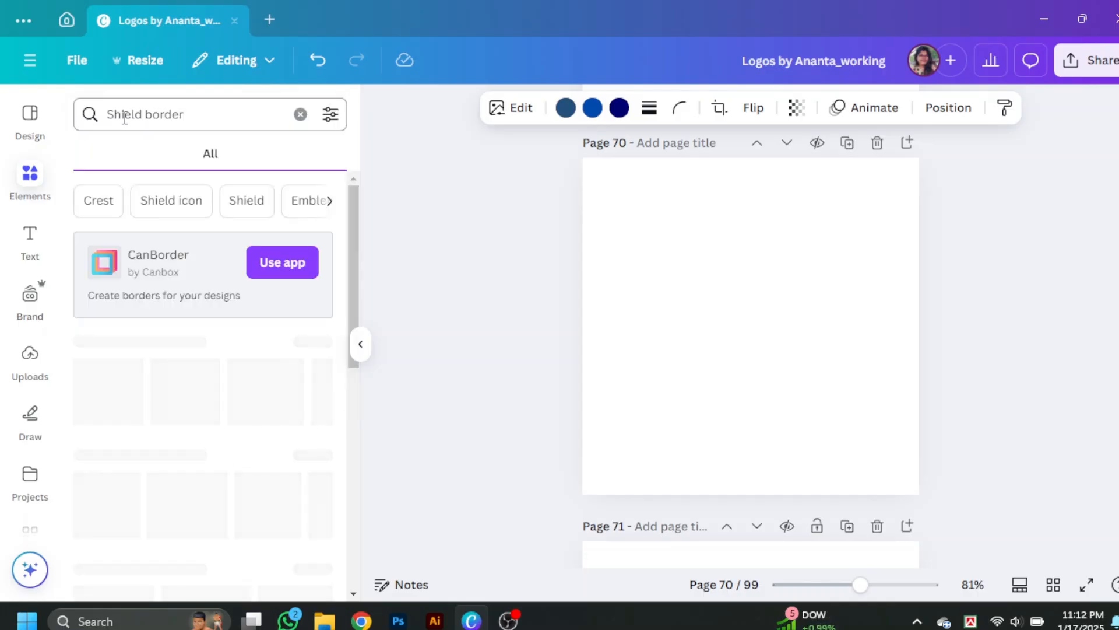
{"action": "left_click", "coordinate": [308, 357]}
{"action": "left_click", "coordinate": [200, 375]}
{"action": "scroll", "coordinate": [254, 397], "scroll_direction": "down", "scroll_amount": 3}
{"action": "scroll", "coordinate": [255, 397], "scroll_direction": "down", "scroll_amount": 6}
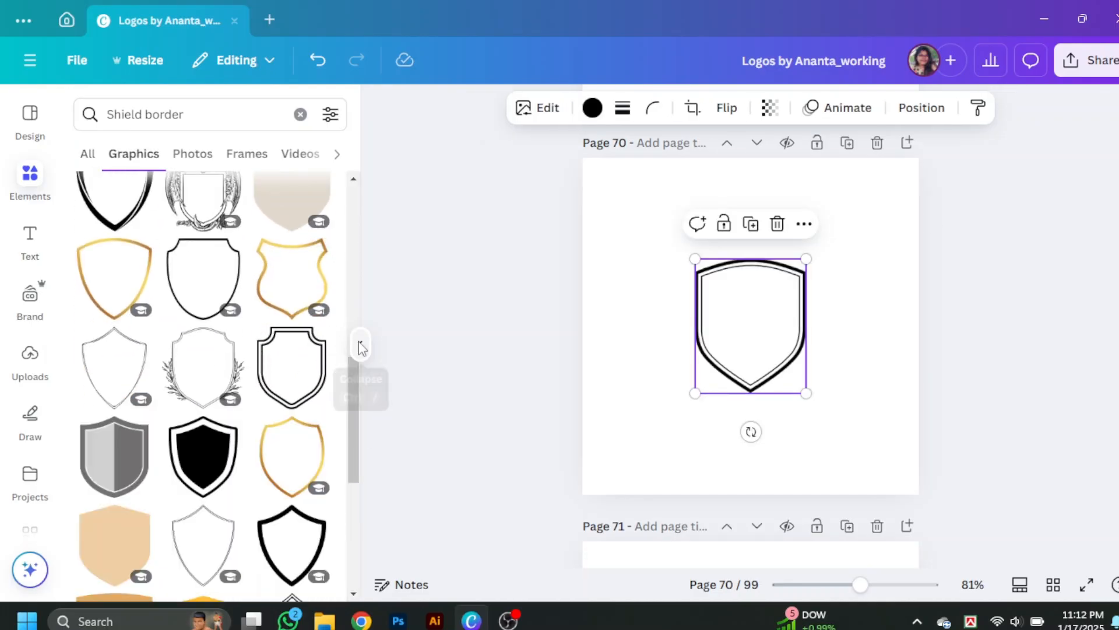
Step: Enlarge the shield slightly and centre it on the page
{"action": "left_click", "coordinate": [360, 348]}
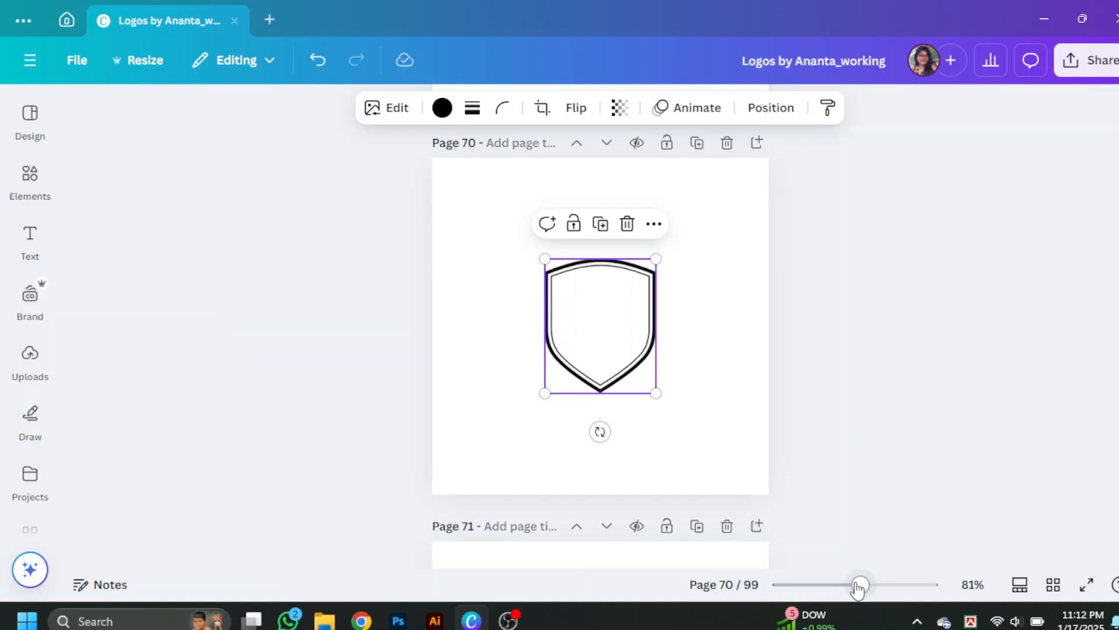
{"action": "left_click_drag", "start_coordinate": [859, 586], "coordinate": [885, 586]}
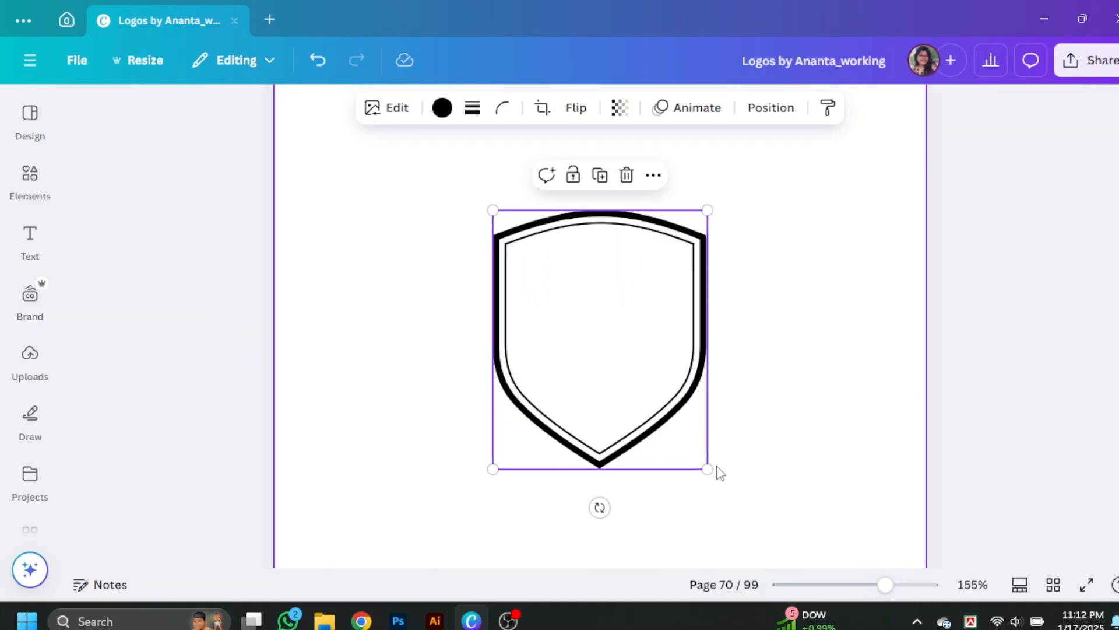
{"action": "left_click_drag", "start_coordinate": [722, 471], "coordinate": [737, 488]}
{"action": "mouse_move", "coordinate": [682, 390]}
{"action": "left_mouse_down"}
{"action": "mouse_move", "coordinate": [673, 372]}
{"action": "mouse_move", "coordinate": [690, 376]}
{"action": "mouse_move", "coordinate": [673, 377]}
{"action": "left_mouse_up"}
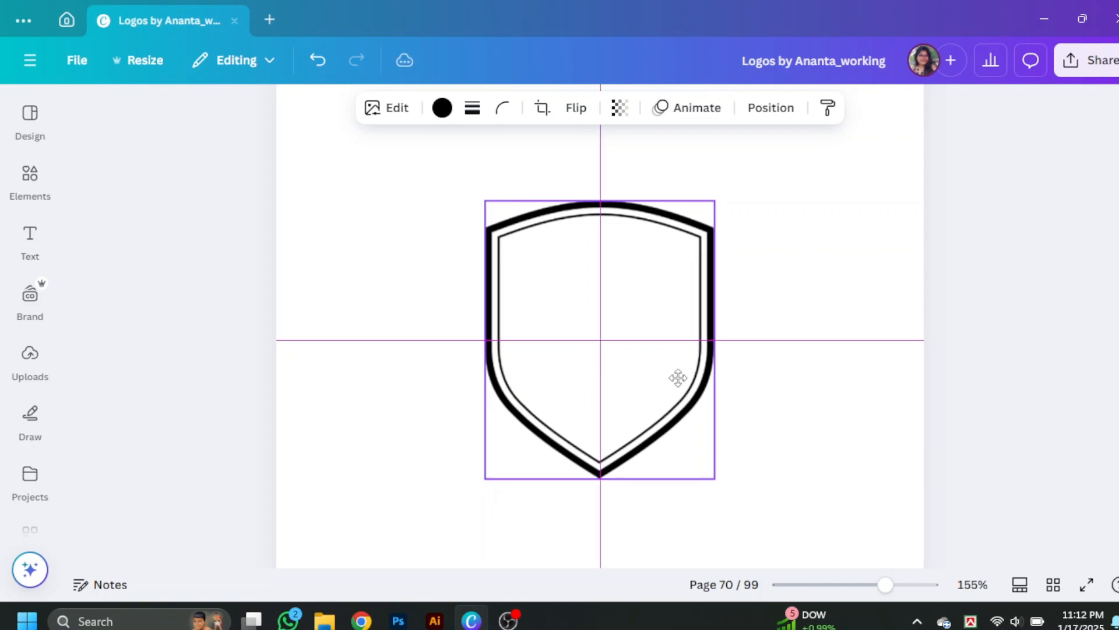
{"action": "left_click", "coordinate": [843, 381]}
Step: Search the graphics for "Education book logo"
{"action": "left_click", "coordinate": [30, 175]}
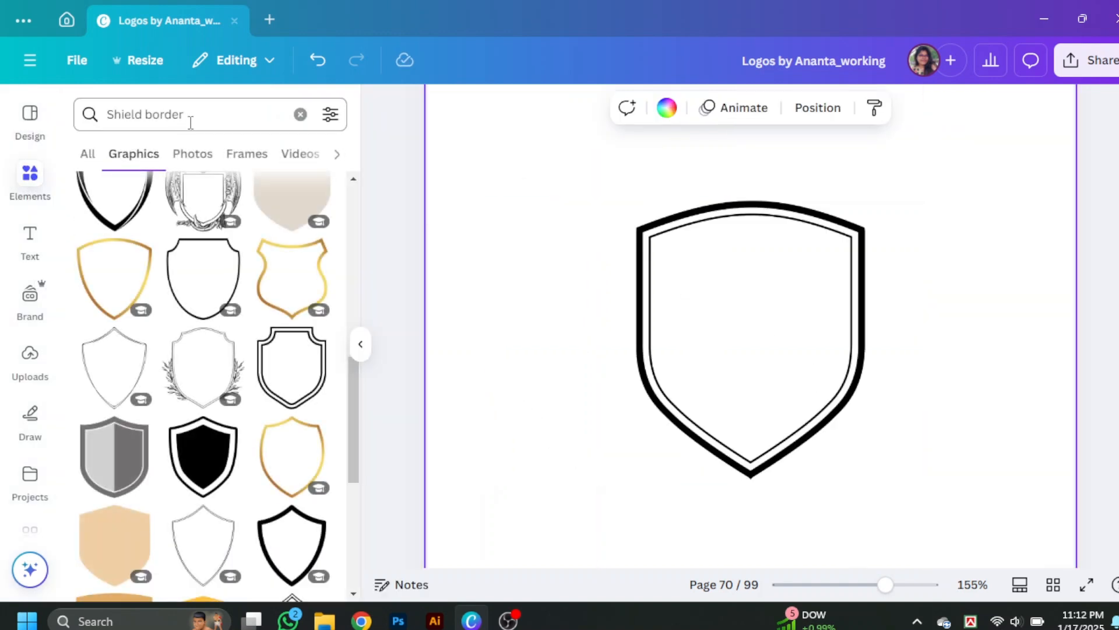
{"action": "left_click", "coordinate": [78, 108]}
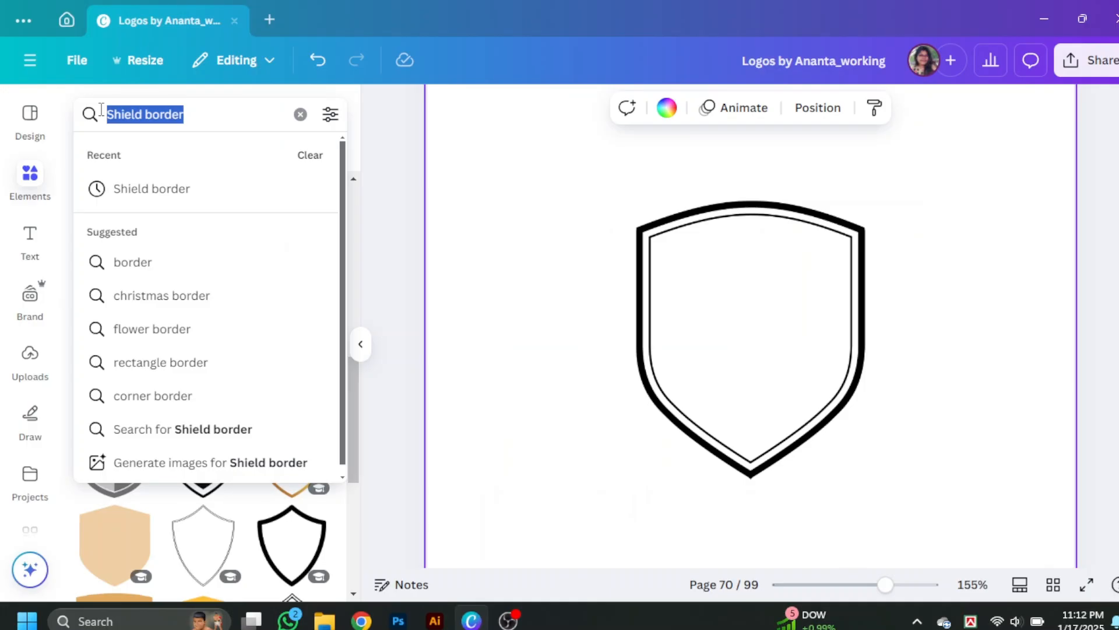
{"action": "type", "text": "Ed"}
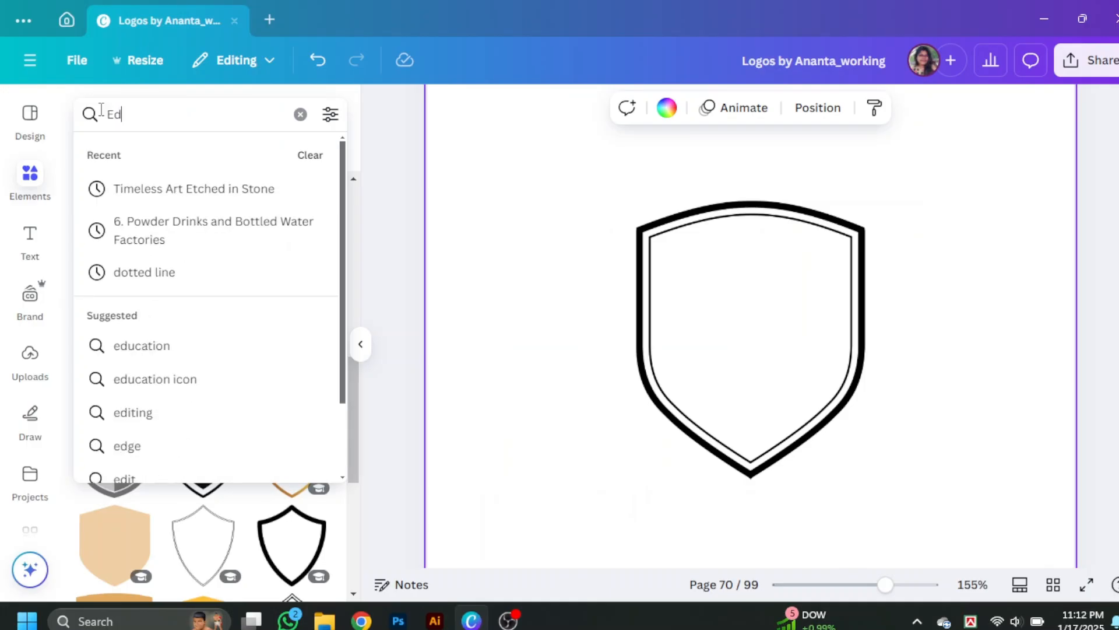
{"action": "type", "text": "uca"}
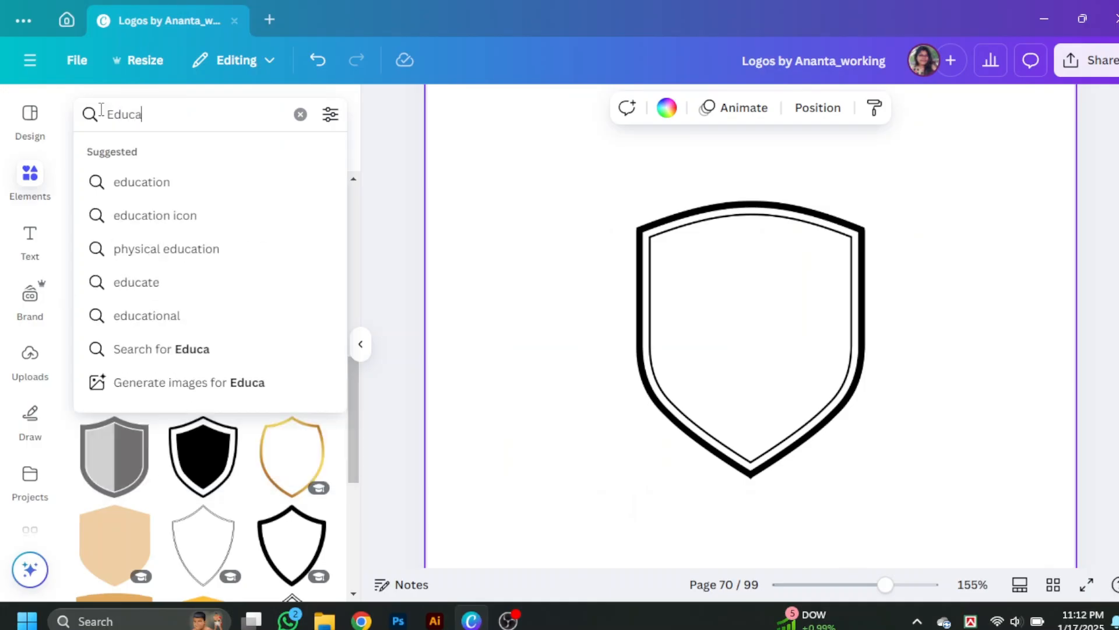
{"action": "type", "text": "tion book logo"}
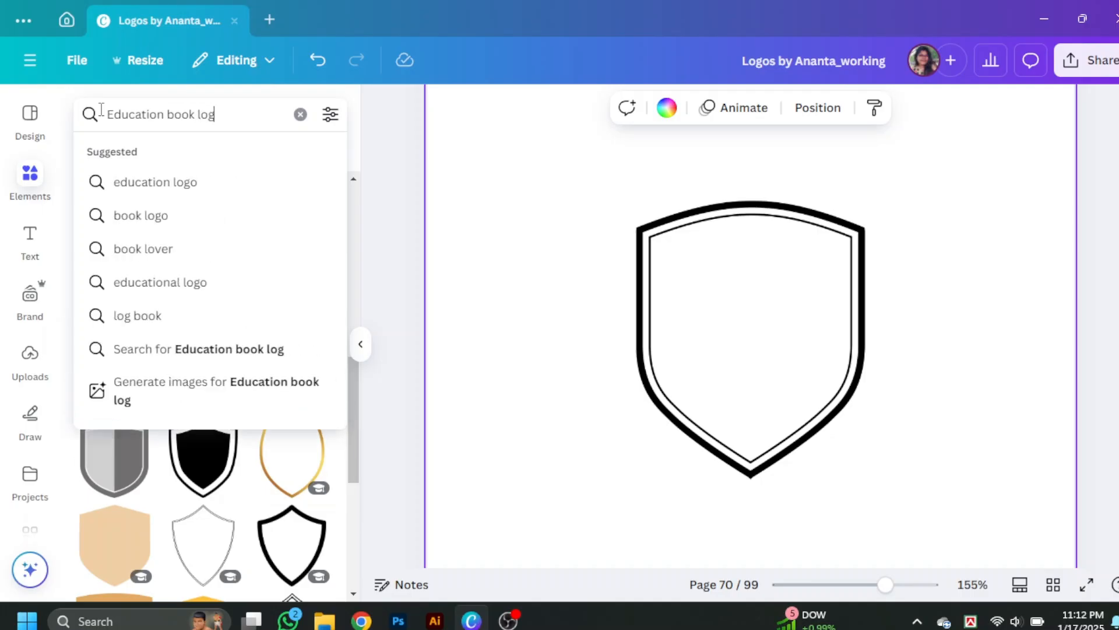
{"action": "key", "text": "Return"}
{"action": "scroll", "coordinate": [203, 464], "scroll_direction": "down", "scroll_amount": 3}
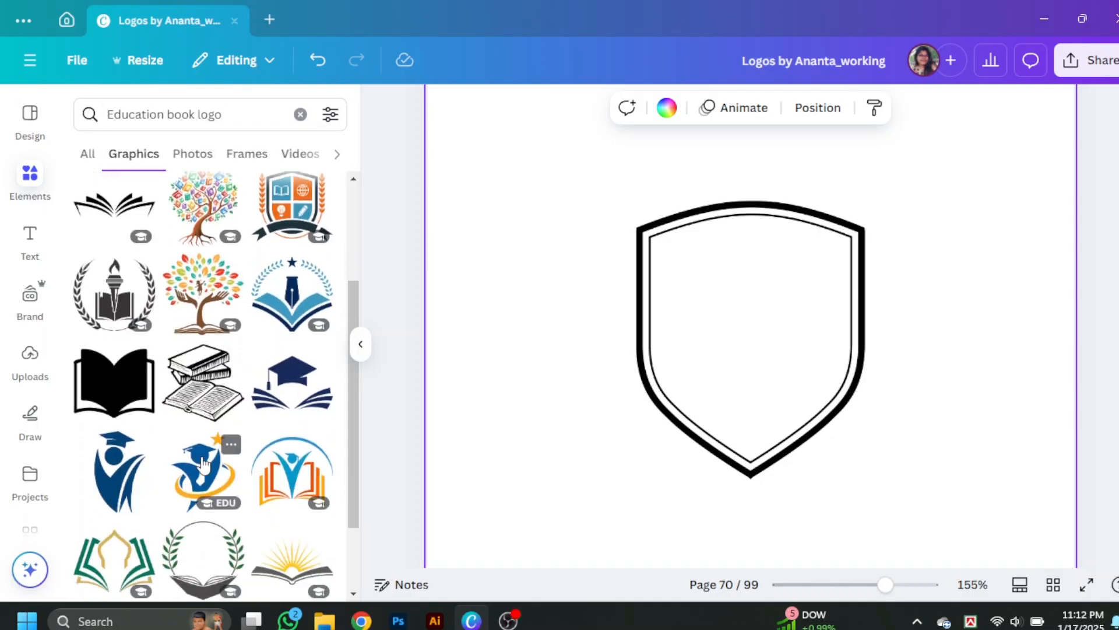
{"action": "scroll", "coordinate": [202, 464], "scroll_direction": "down", "scroll_amount": 10}
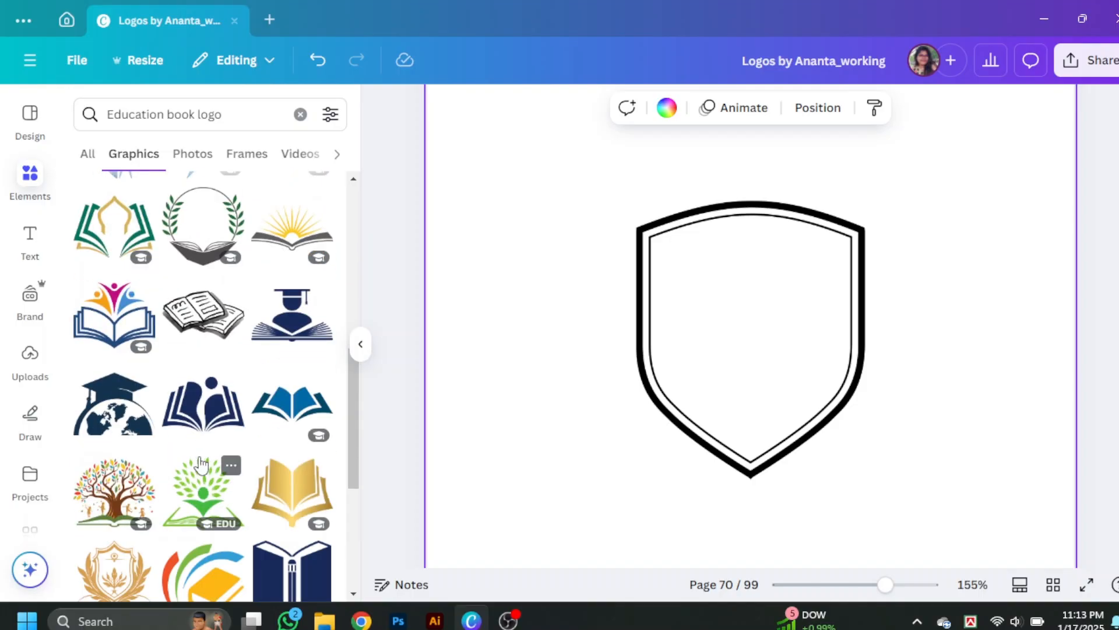
{"action": "scroll", "coordinate": [200, 462], "scroll_direction": "down", "scroll_amount": 5}
{"action": "left_click", "coordinate": [291, 257]}
{"action": "key", "text": "Delete"}
Step: Add the blue open-book graphic with dark teal outer pages and place it centred in the lower part of the shield
{"action": "scroll", "coordinate": [152, 407], "scroll_direction": "down", "scroll_amount": 12}
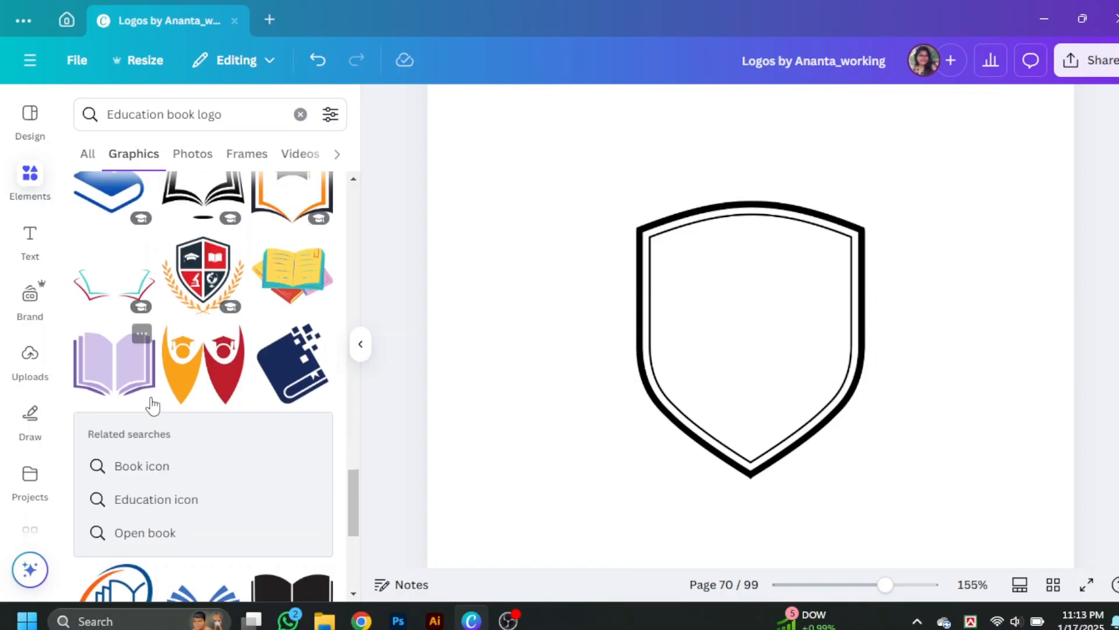
{"action": "scroll", "coordinate": [180, 397], "scroll_direction": "up", "scroll_amount": 15}
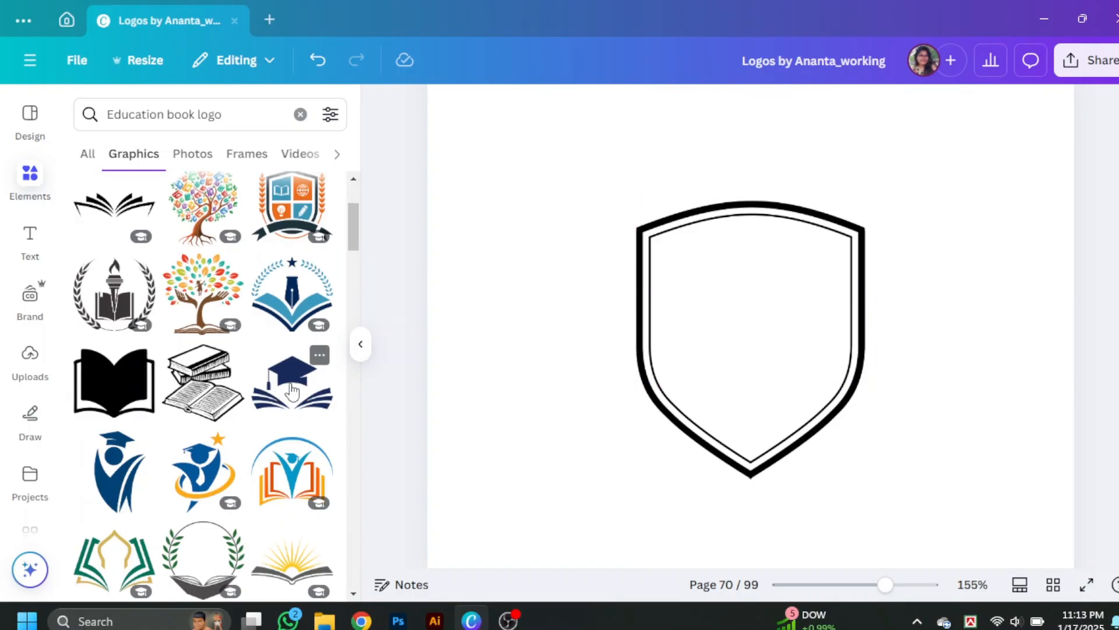
{"action": "left_click", "coordinate": [311, 423]}
{"action": "left_click_drag", "start_coordinate": [924, 412], "coordinate": [773, 399]}
{"action": "left_click", "coordinate": [900, 417]}
{"action": "left_click", "coordinate": [781, 391]}
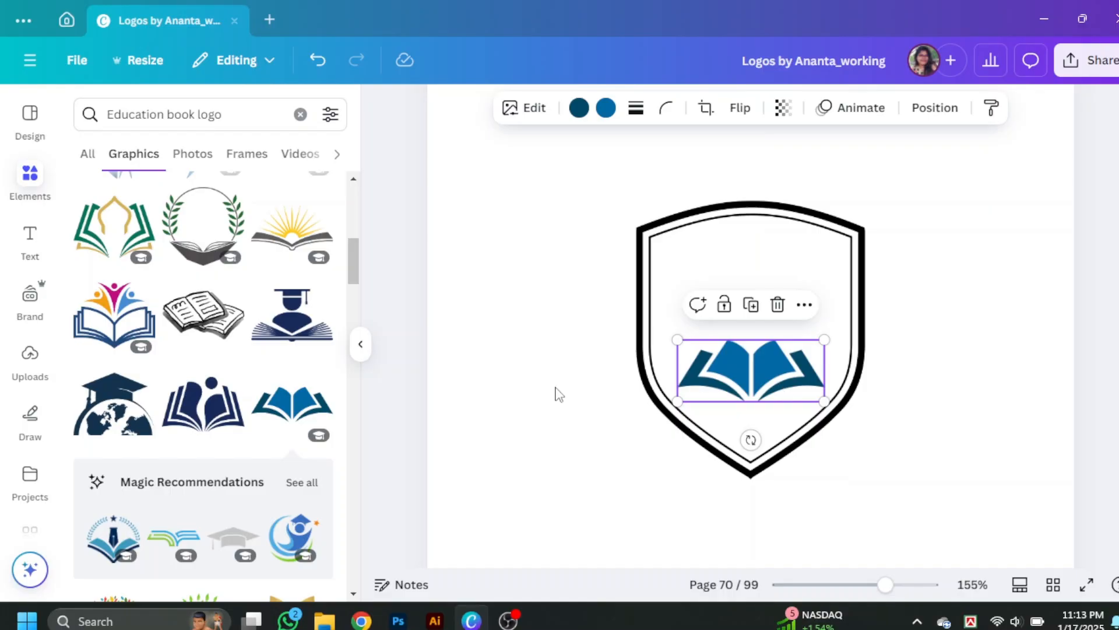
{"action": "scroll", "coordinate": [234, 427], "scroll_direction": "down", "scroll_amount": 10}
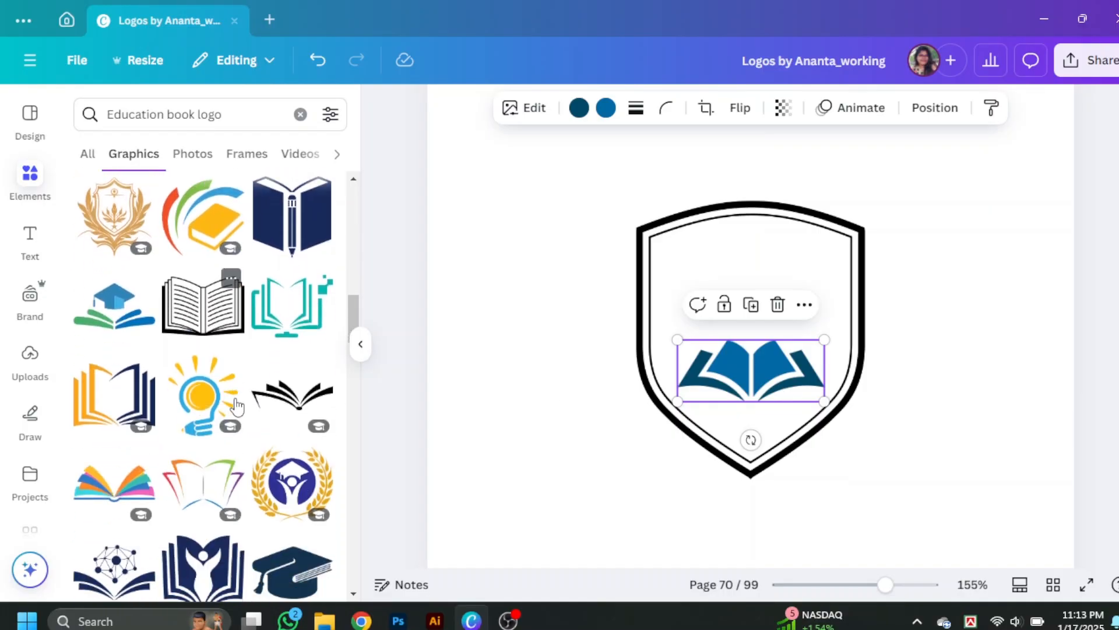
{"action": "scroll", "coordinate": [236, 406], "scroll_direction": "down", "scroll_amount": 10}
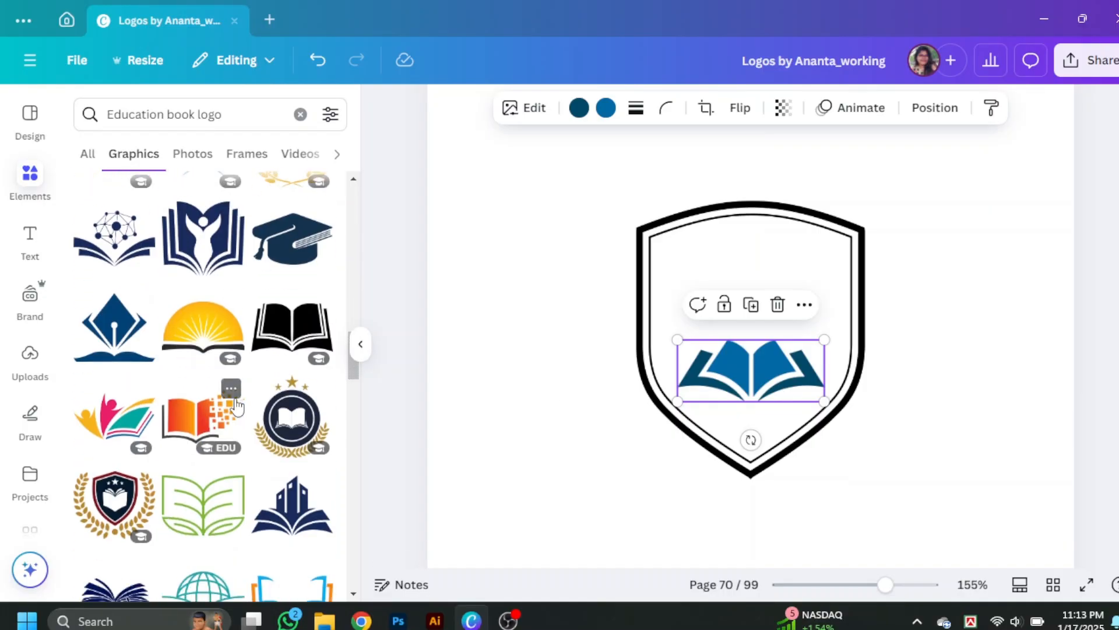
{"action": "scroll", "coordinate": [236, 406], "scroll_direction": "down", "scroll_amount": 3}
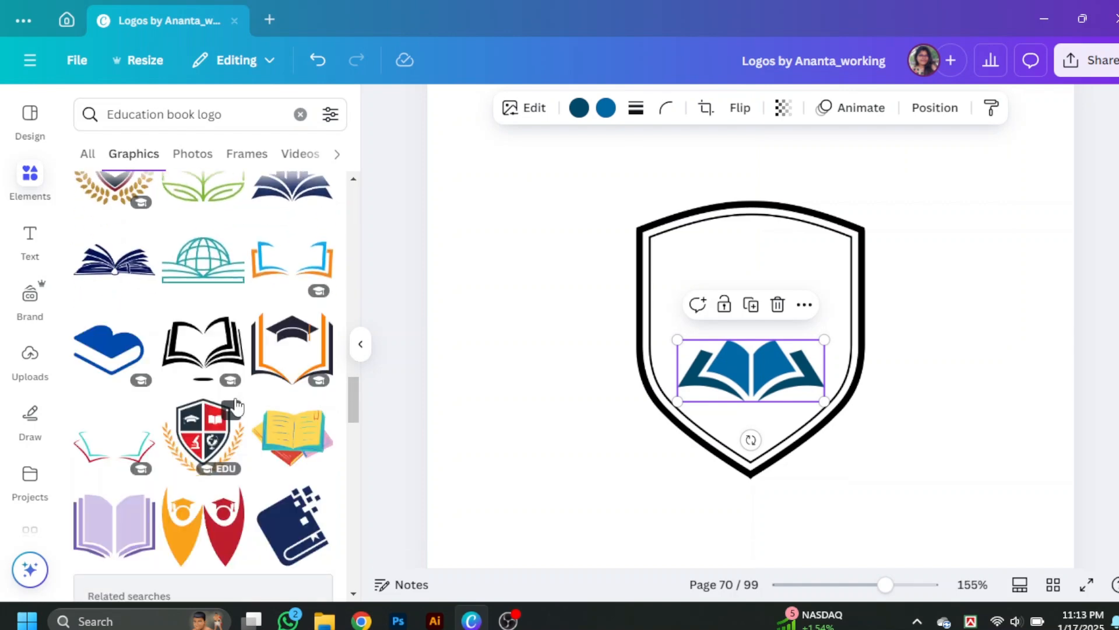
Step: Recolour the shield outline from black to the navy blue among the document colours
{"action": "left_click", "coordinate": [360, 344]}
{"action": "left_click", "coordinate": [597, 445]}
{"action": "left_click", "coordinate": [430, 107]}
{"action": "left_click", "coordinate": [269, 280]}
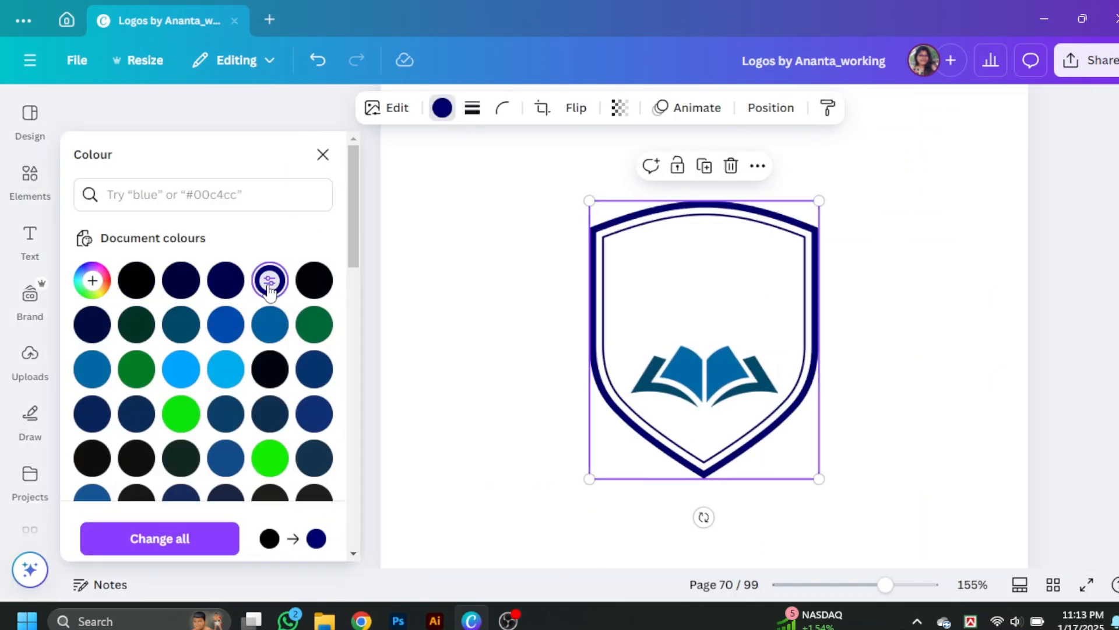
Step: Recolour the book's outer pages in the shield's navy blue and its inner pages in #00004c
{"action": "left_click", "coordinate": [715, 390]}
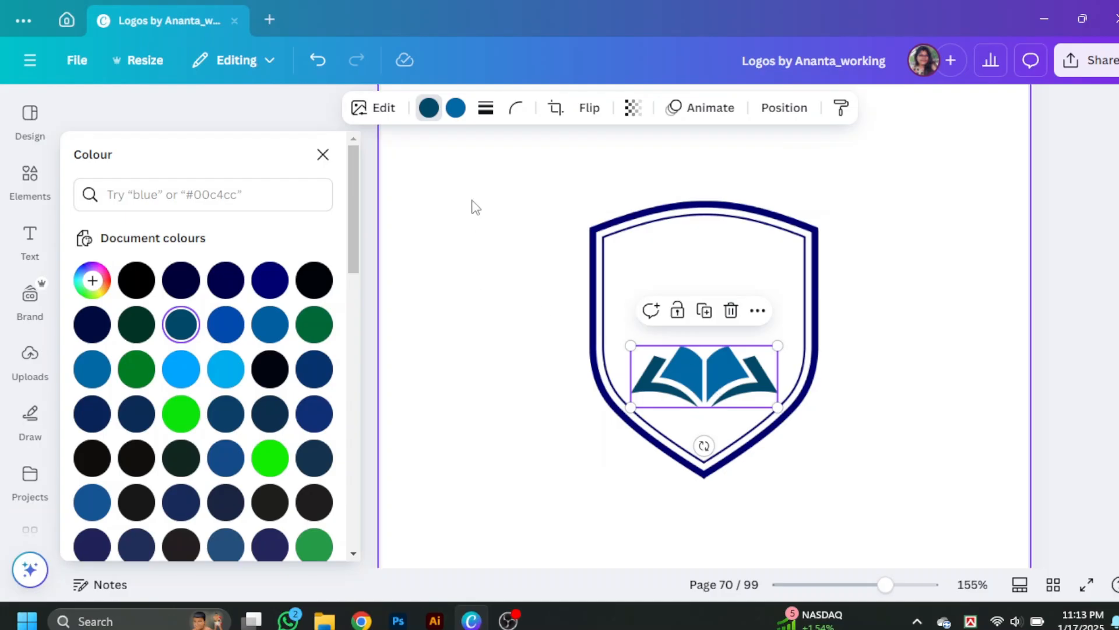
{"action": "left_click", "coordinate": [285, 282]}
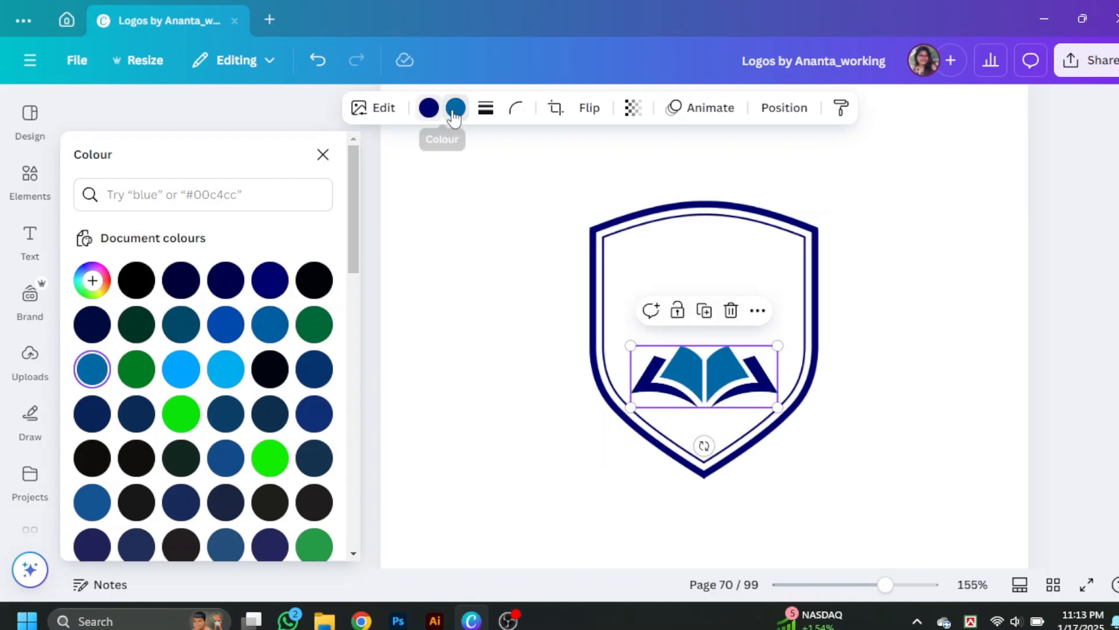
{"action": "scroll", "coordinate": [181, 407], "scroll_direction": "down", "scroll_amount": 3}
{"action": "scroll", "coordinate": [270, 425], "scroll_direction": "up", "scroll_amount": 3}
{"action": "left_click", "coordinate": [225, 280]}
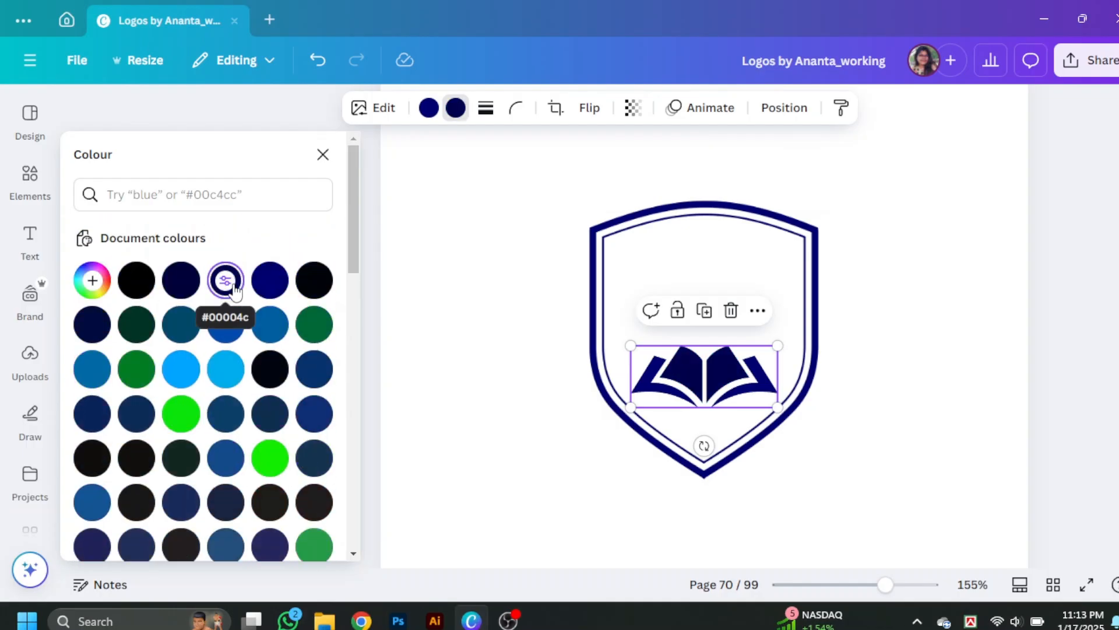
{"action": "key", "text": "Escape"}
Step: Align the shield and the book to each other's vertical middle
{"action": "key", "text": "ctrl+a"}
{"action": "left_click", "coordinate": [739, 107]}
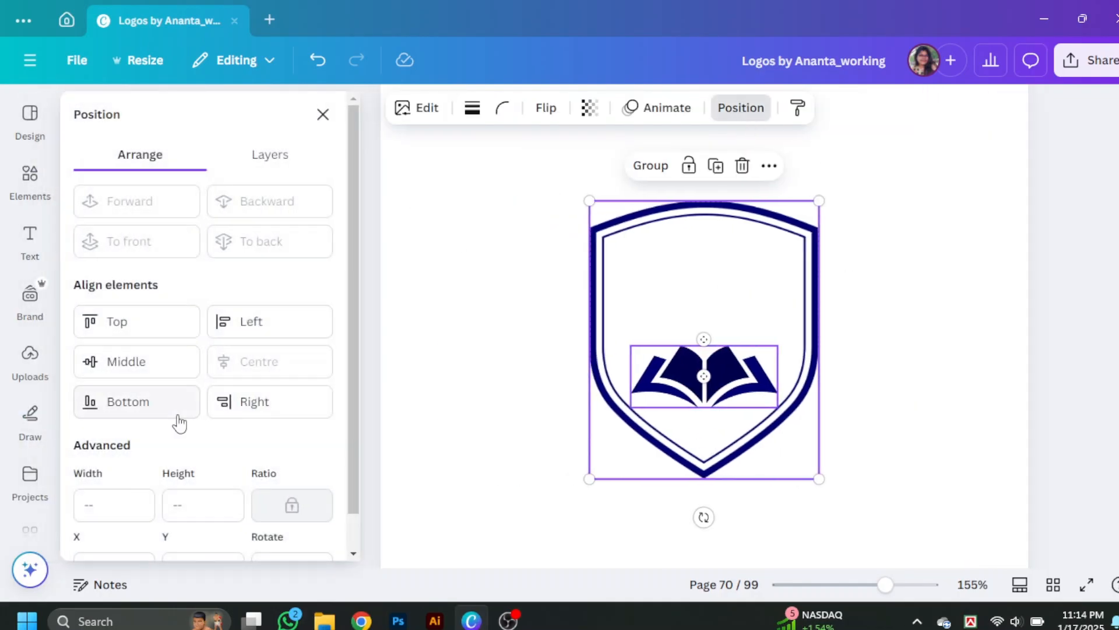
{"action": "left_click", "coordinate": [165, 376]}
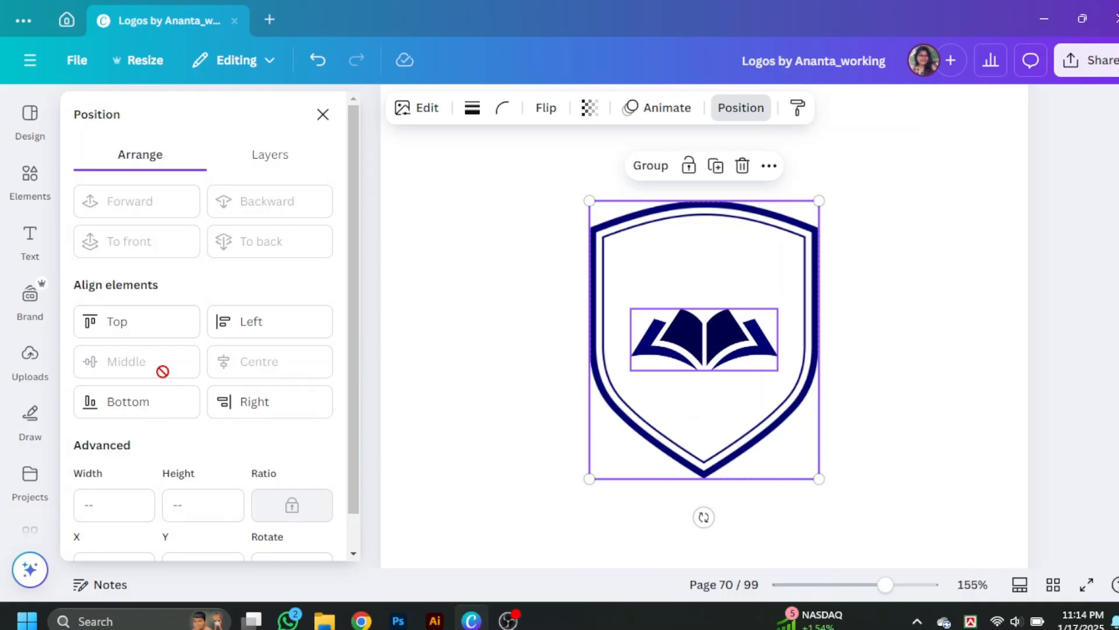
{"action": "left_click", "coordinate": [323, 114]}
Step: Move the book down inside the shield, just above its pointed base and centred horizontally
{"action": "scroll", "coordinate": [583, 379], "scroll_direction": "up", "scroll_amount": 5}
{"action": "left_click", "coordinate": [686, 346]}
{"action": "left_click_drag", "start_coordinate": [687, 346], "coordinate": [692, 364]}
{"action": "left_click", "coordinate": [977, 432]}
{"action": "scroll", "coordinate": [977, 432], "scroll_direction": "up", "scroll_amount": 3}
{"action": "scroll", "coordinate": [956, 440], "scroll_direction": "down", "scroll_amount": 1}
{"action": "left_click", "coordinate": [951, 443]}
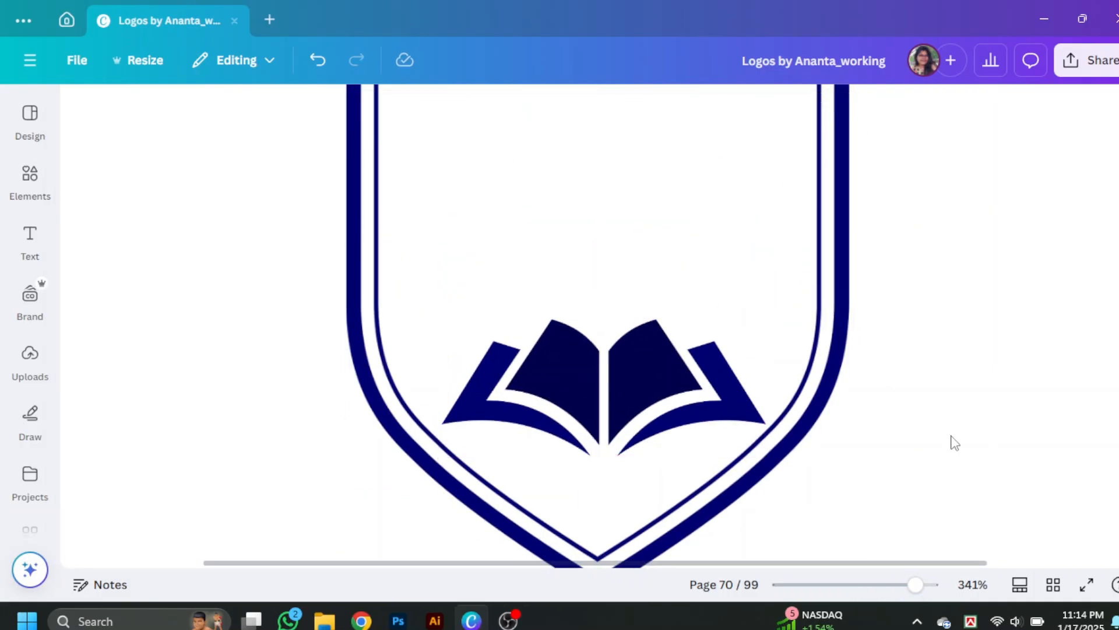
Step: Search the graphics for "school logo" and add the orange and red graduates reaching up to a star
{"action": "scroll", "coordinate": [951, 443], "scroll_direction": "down", "scroll_amount": 4}
{"action": "left_click", "coordinate": [28, 181]}
{"action": "left_click_drag", "start_coordinate": [239, 116], "coordinate": [69, 141]}
{"action": "type", "text": "school l"}
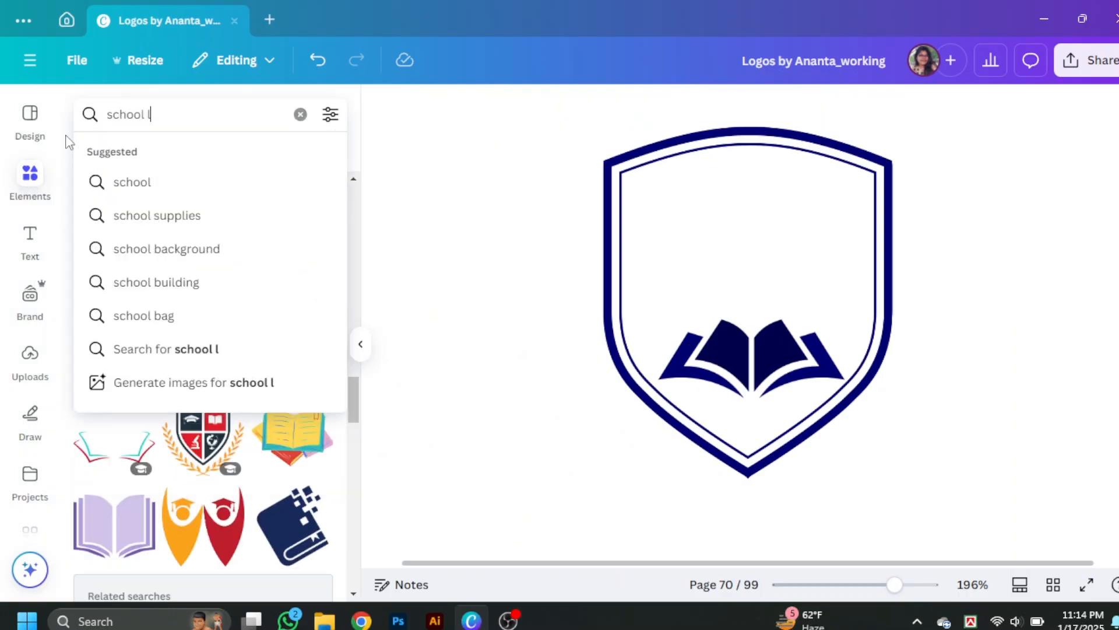
{"action": "type", "text": "ogo"}
{"action": "key", "text": "Return"}
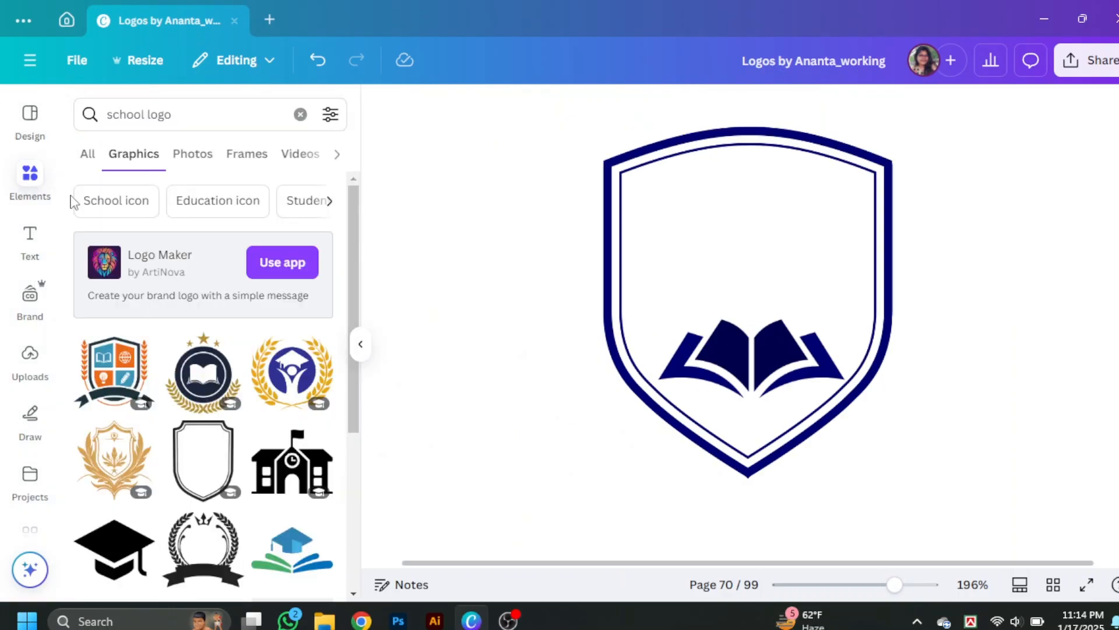
{"action": "scroll", "coordinate": [244, 432], "scroll_direction": "down", "scroll_amount": 10}
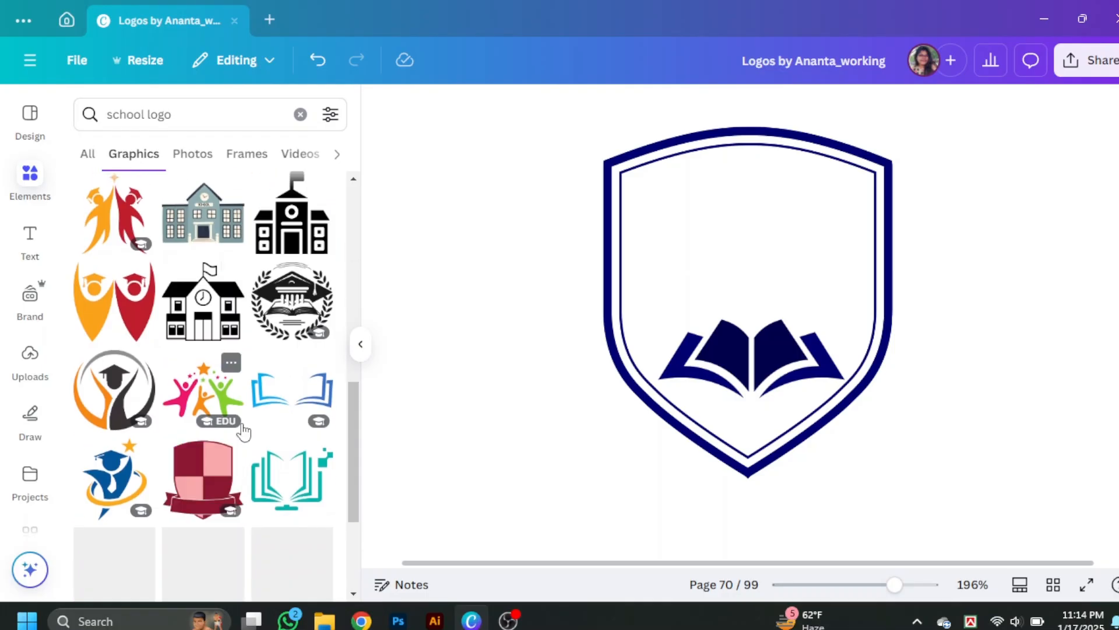
{"action": "scroll", "coordinate": [244, 432], "scroll_direction": "down", "scroll_amount": 10}
{"action": "left_click", "coordinate": [198, 394]}
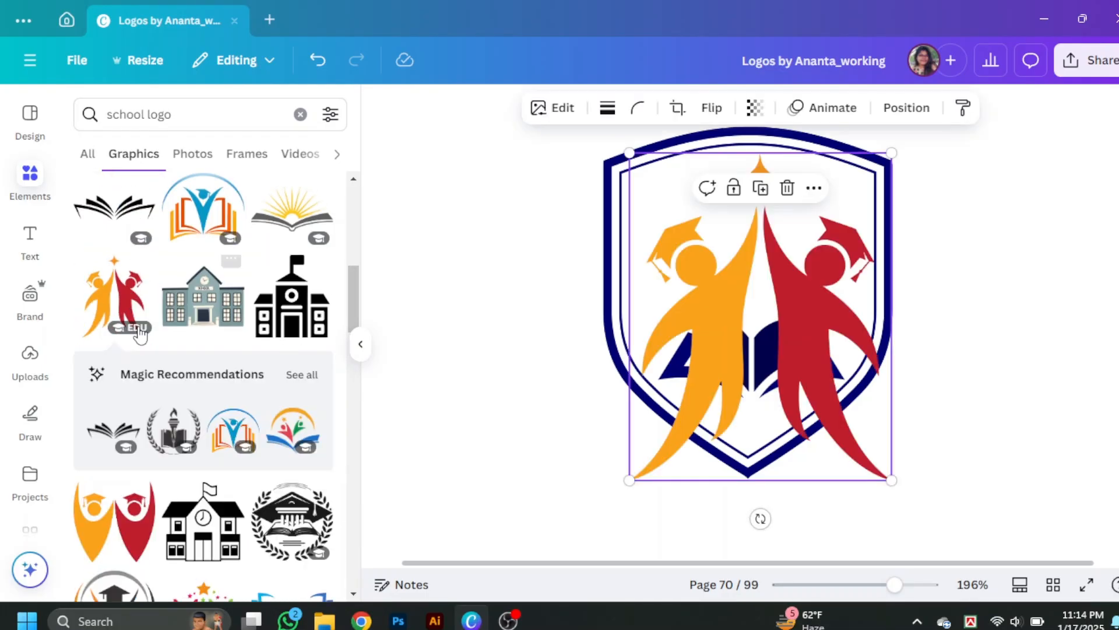
Step: Browse all magic recommendations for the graduates graphic and return to the search results
{"action": "scroll", "coordinate": [260, 400], "scroll_direction": "down", "scroll_amount": 5}
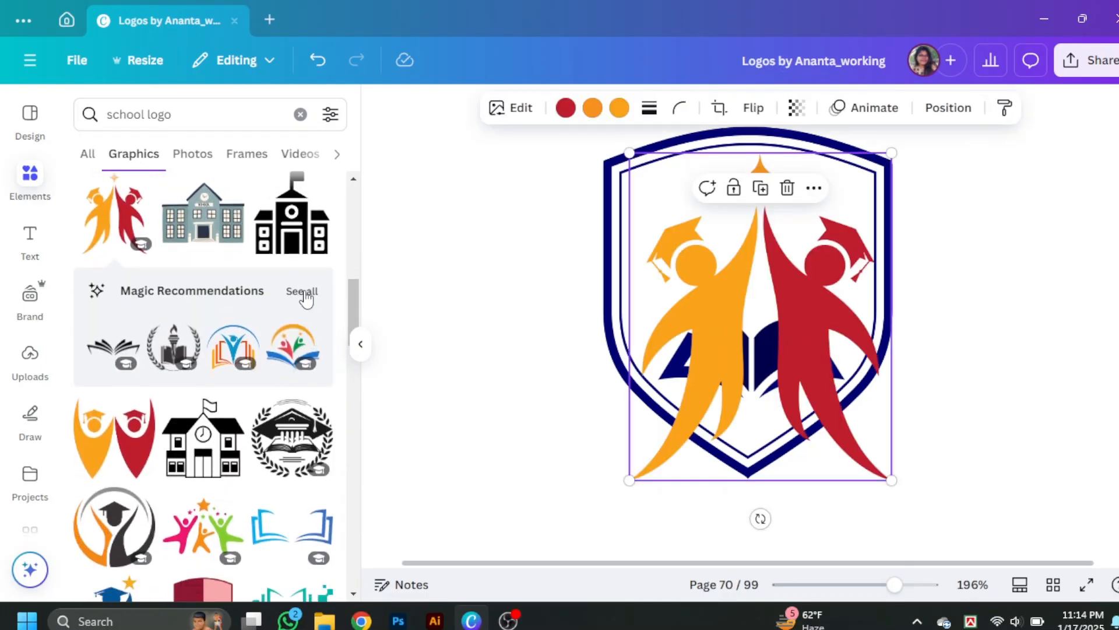
{"action": "left_click", "coordinate": [304, 295]}
{"action": "scroll", "coordinate": [213, 426], "scroll_direction": "down", "scroll_amount": 3}
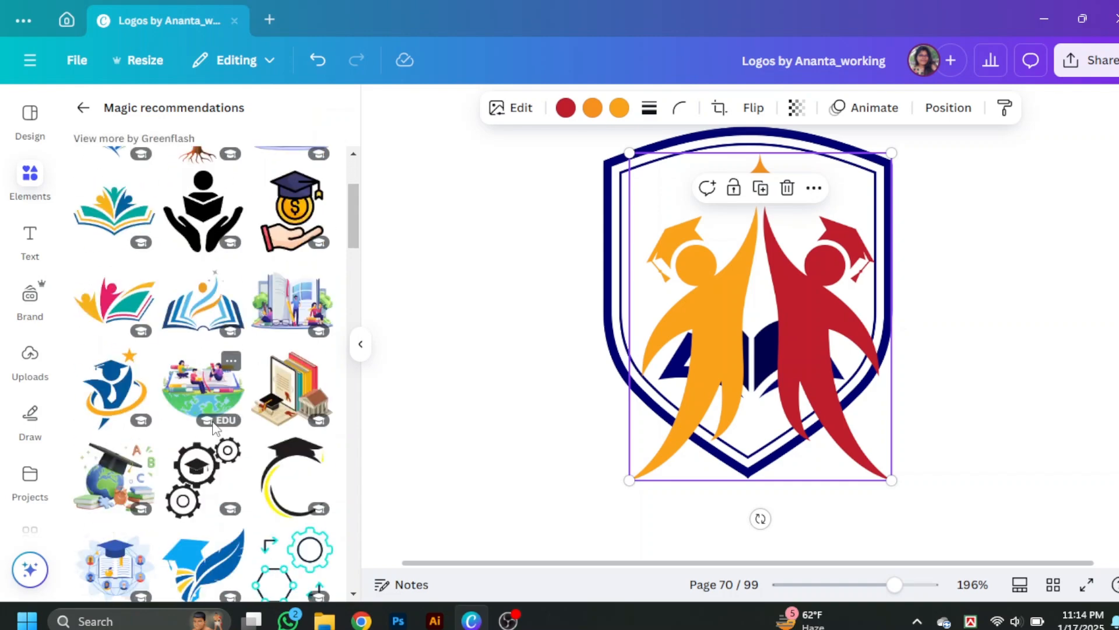
{"action": "scroll", "coordinate": [213, 426], "scroll_direction": "down", "scroll_amount": 15}
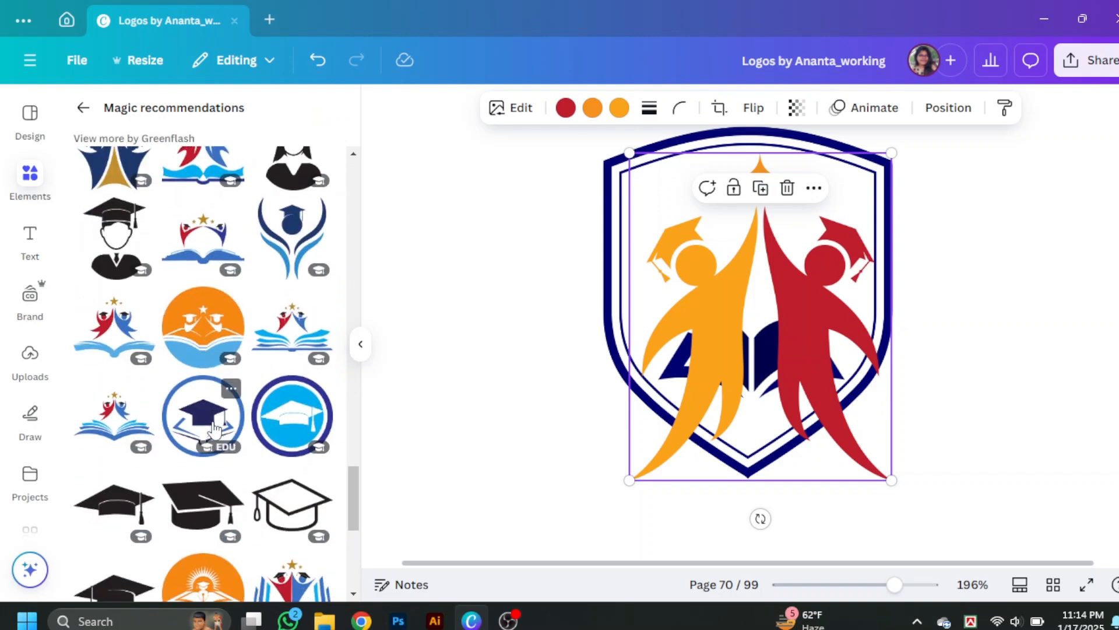
{"action": "left_click", "coordinate": [83, 107]}
Step: Search the graphics for "higher education logo"
{"action": "left_click", "coordinate": [141, 115]}
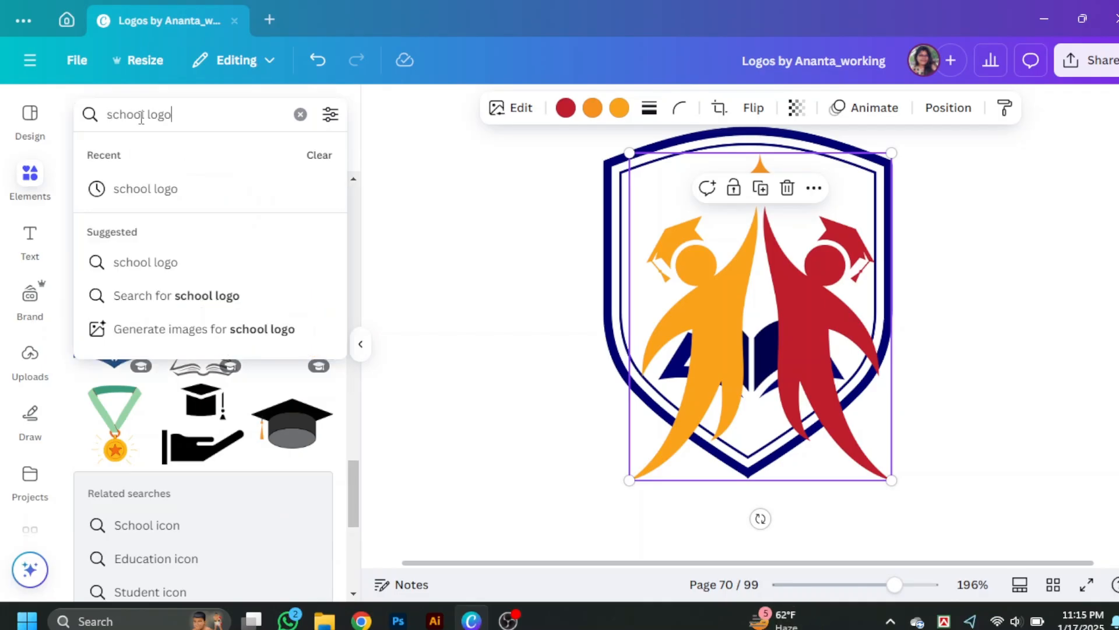
{"action": "left_click", "coordinate": [146, 114]}
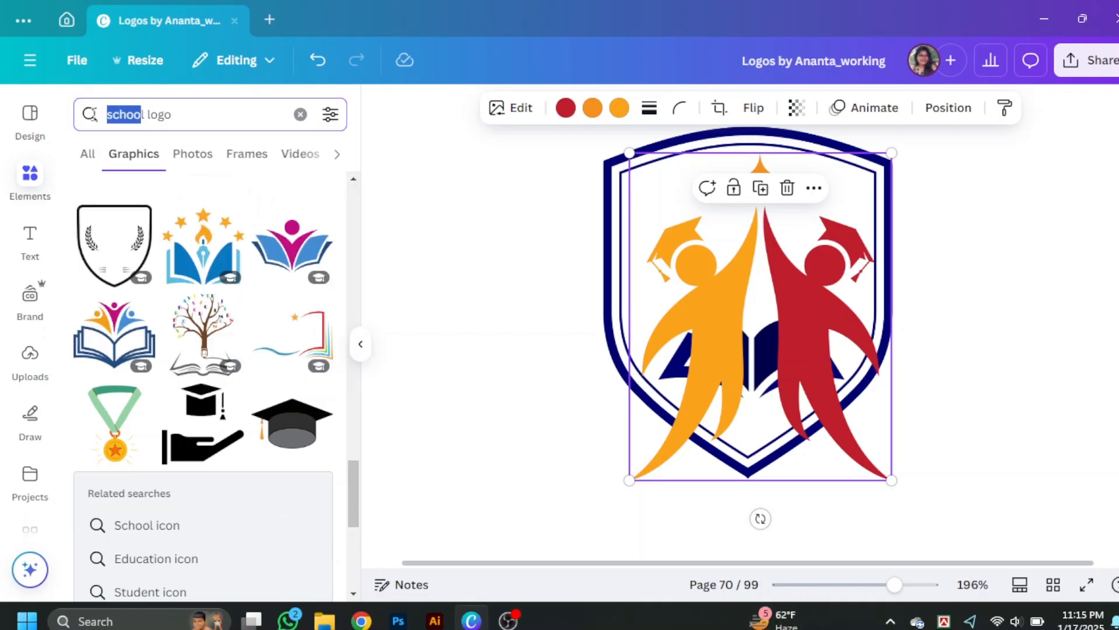
{"action": "key", "text": "BackSpace"}
{"action": "type", "text": "hil"}
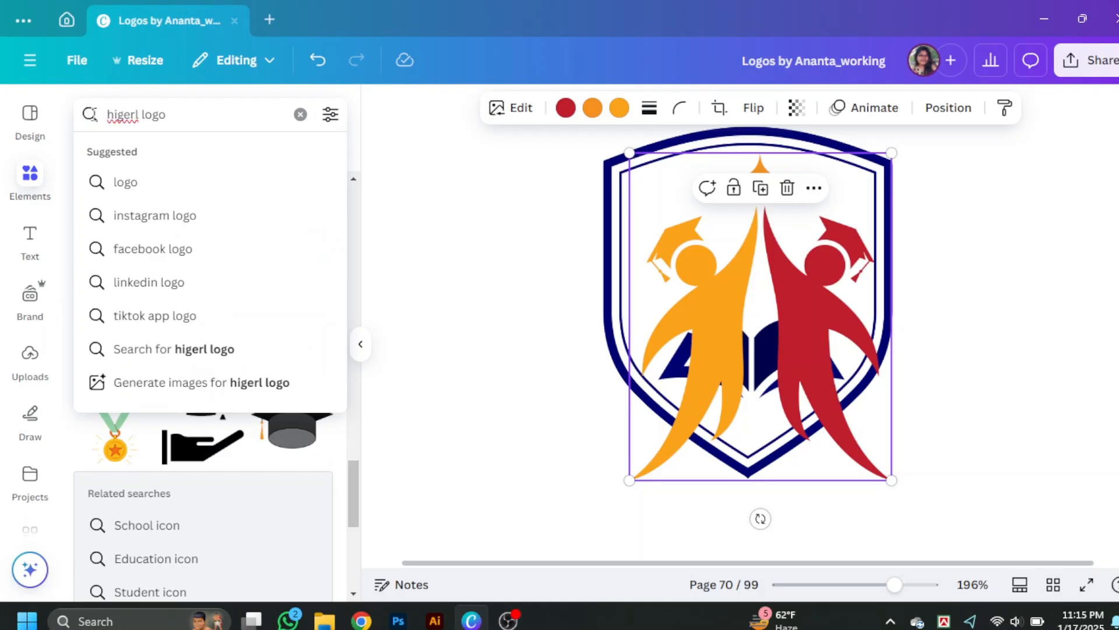
{"action": "key", "text": "BackSpace"}
{"action": "type", "text": "ucation"}
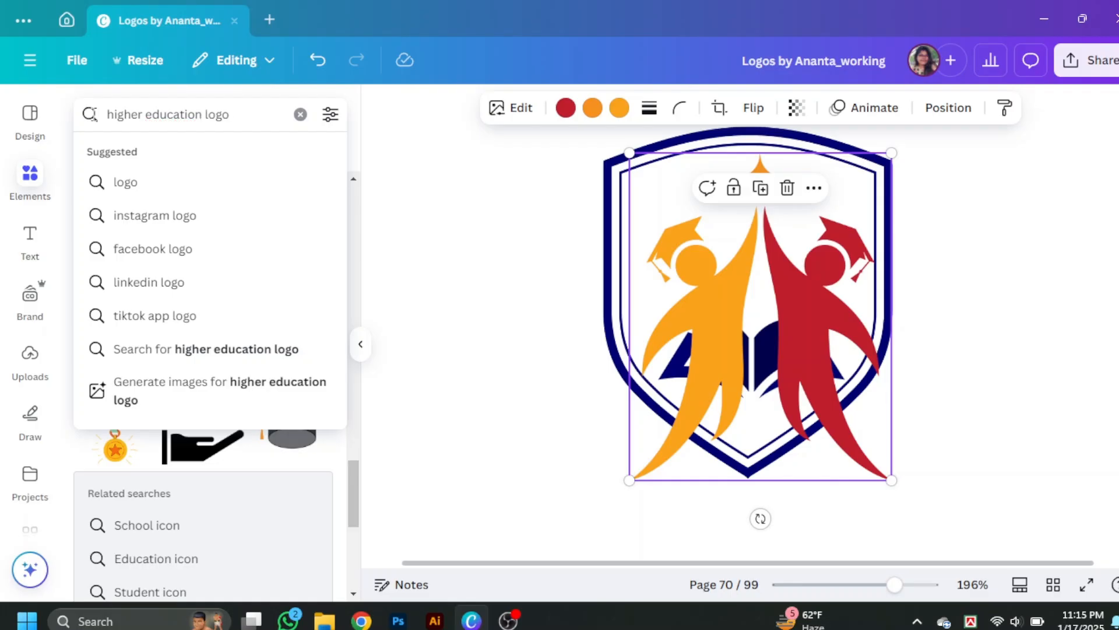
{"action": "key", "text": "Return"}
Step: Try the blue graduate with raised arms from the results, and delete the orange and red graduates from the shield
{"action": "scroll", "coordinate": [210, 464], "scroll_direction": "down", "scroll_amount": 10}
{"action": "left_click", "coordinate": [120, 339]}
{"action": "key", "text": "Delete"}
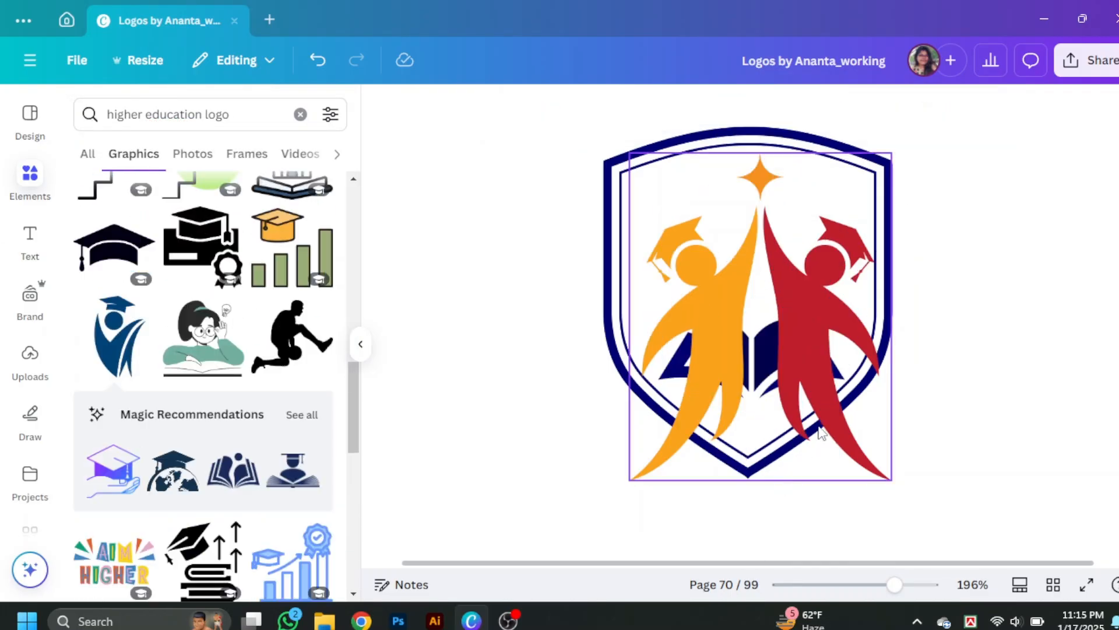
{"action": "left_click", "coordinate": [827, 327]}
{"action": "left_click", "coordinate": [792, 513]}
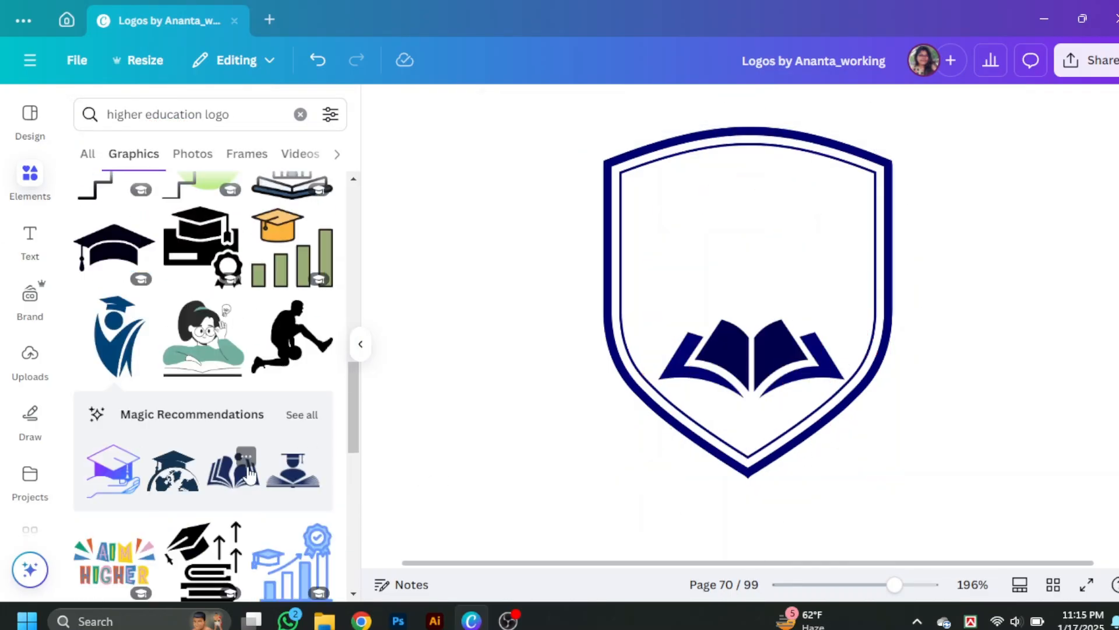
Step: Look through the remaining higher education graphics and the full list of magic recommendations
{"action": "scroll", "coordinate": [250, 475], "scroll_direction": "down", "scroll_amount": 6}
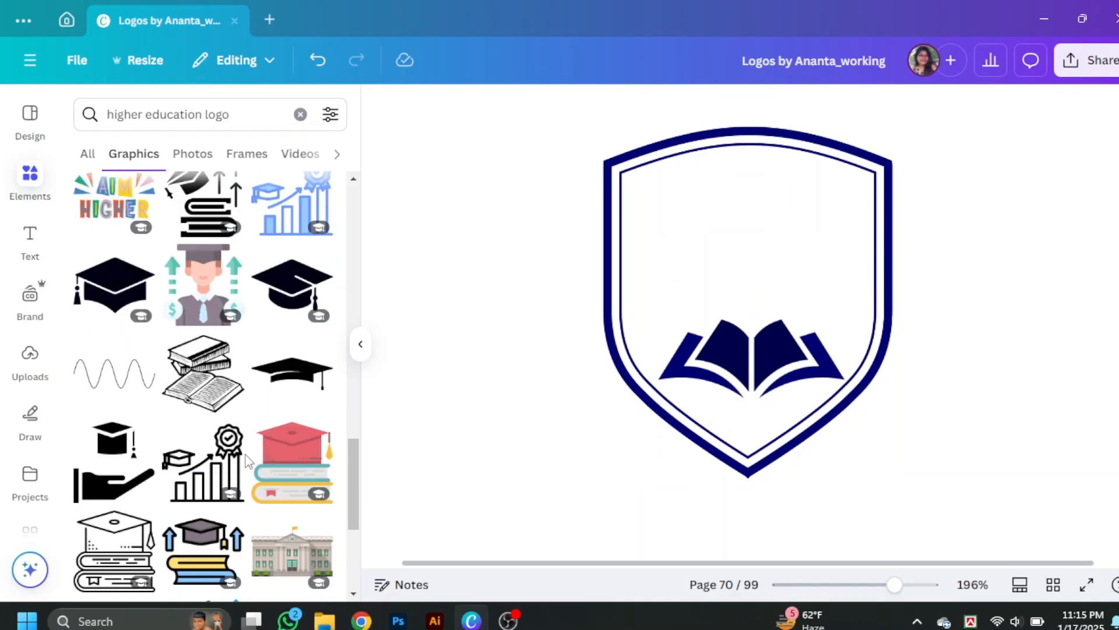
{"action": "scroll", "coordinate": [250, 461], "scroll_direction": "up", "scroll_amount": 5}
{"action": "left_click", "coordinate": [302, 249]}
{"action": "scroll", "coordinate": [204, 350], "scroll_direction": "down", "scroll_amount": 3}
{"action": "left_click", "coordinate": [82, 108]}
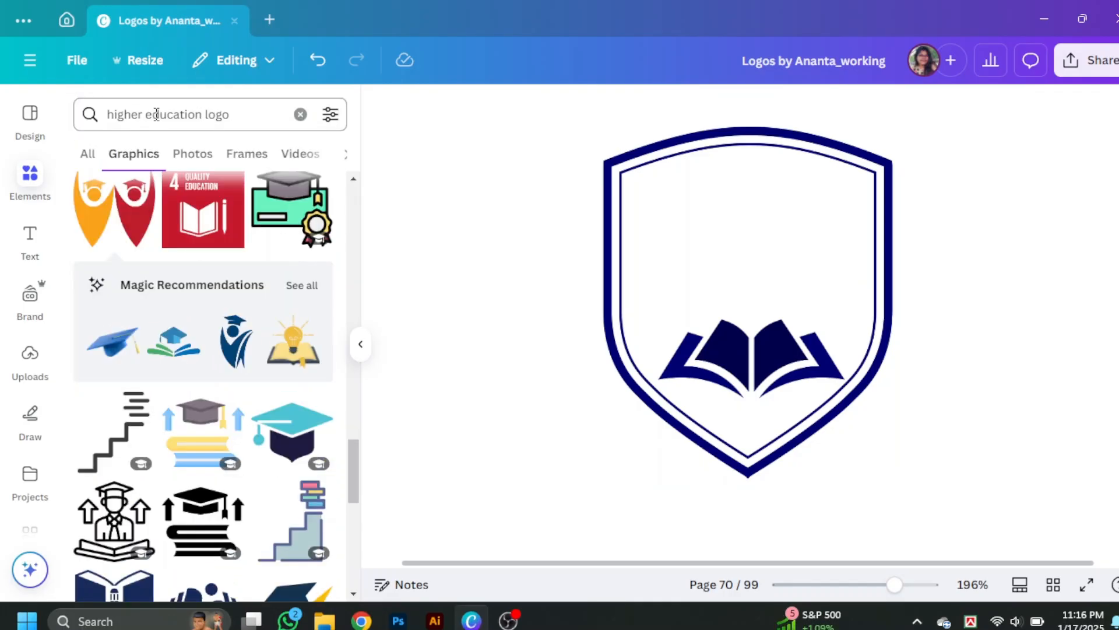
Step: Search the graphics for "education school logo" and try out the blue graduate reaching for an orange star
{"action": "left_click", "coordinate": [229, 114]}
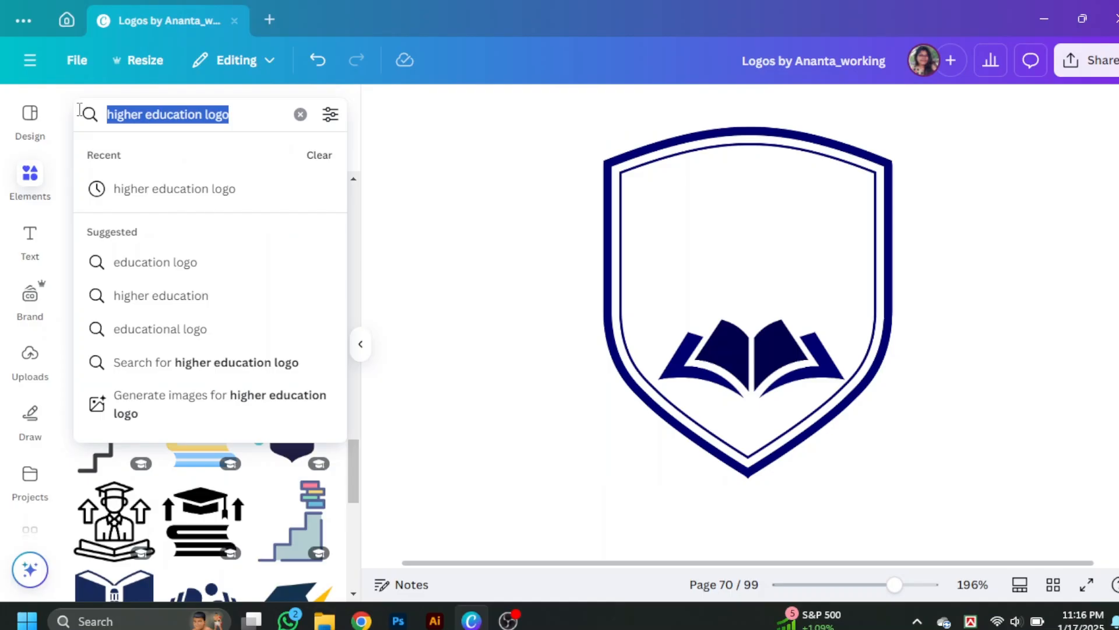
{"action": "type", "text": "educatio"}
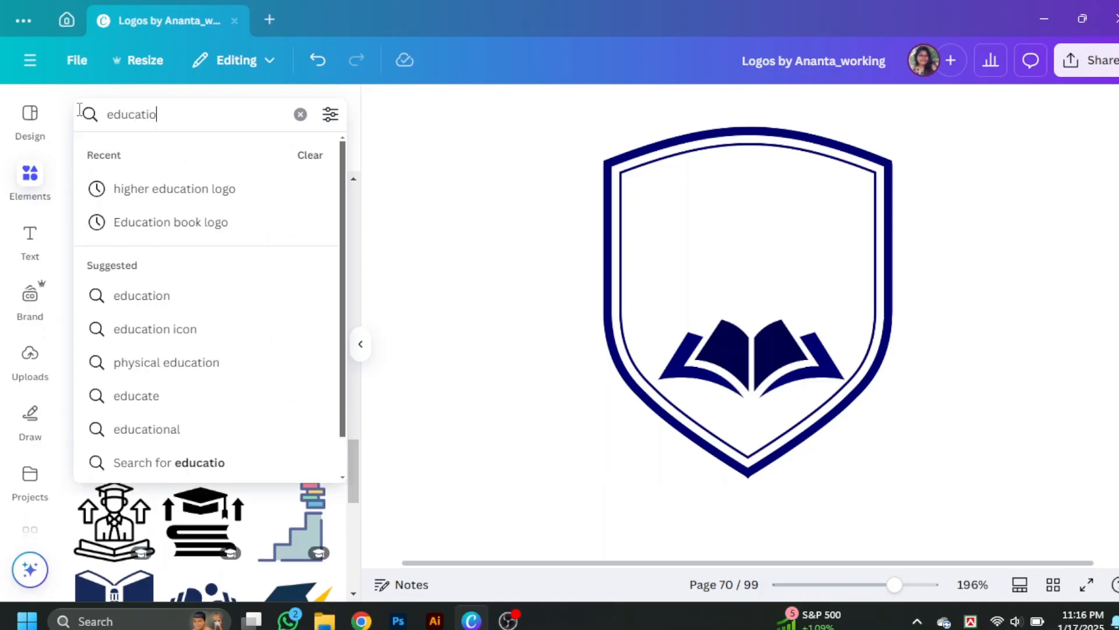
{"action": "type", "text": "n school logo"}
{"action": "key", "text": "Return"}
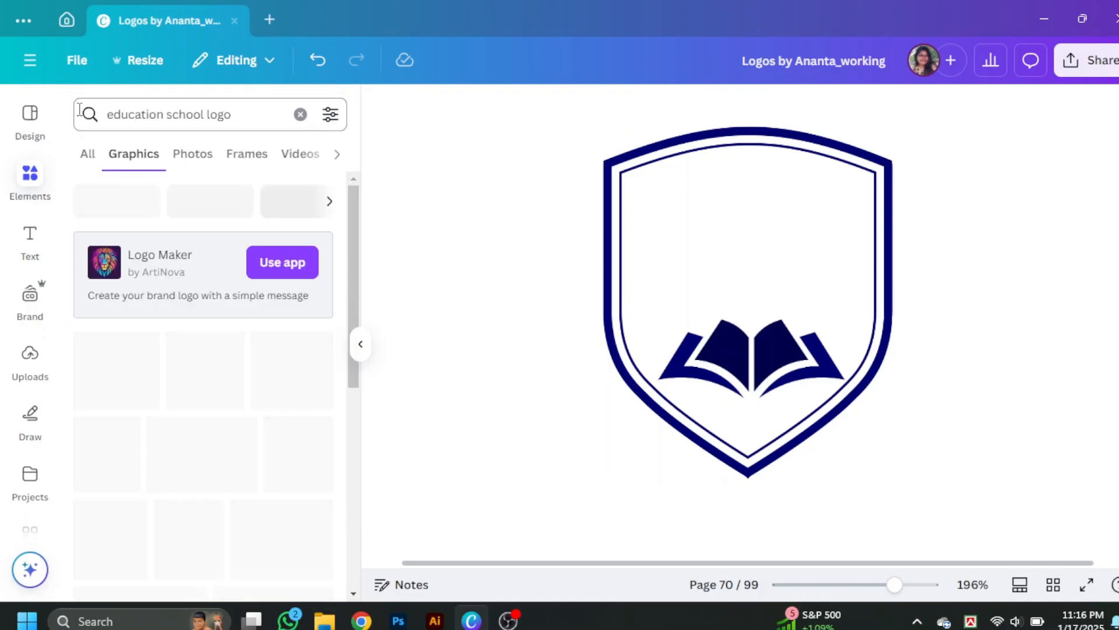
{"action": "scroll", "coordinate": [198, 460], "scroll_direction": "down", "scroll_amount": 10}
{"action": "scroll", "coordinate": [198, 460], "scroll_direction": "down", "scroll_amount": 15}
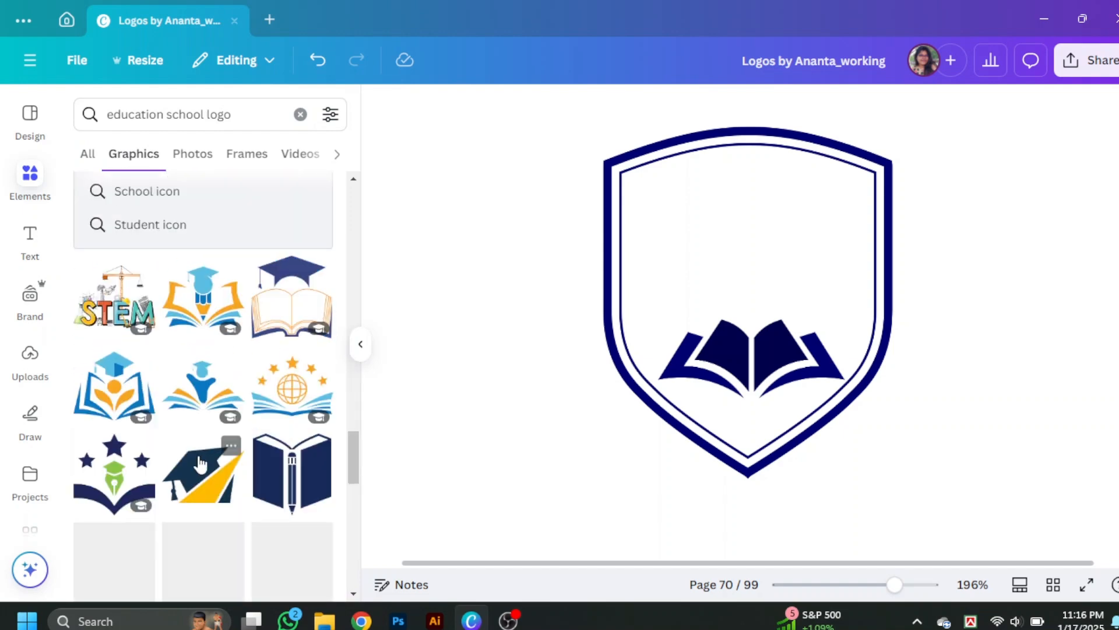
{"action": "scroll", "coordinate": [317, 511], "scroll_direction": "down", "scroll_amount": 15}
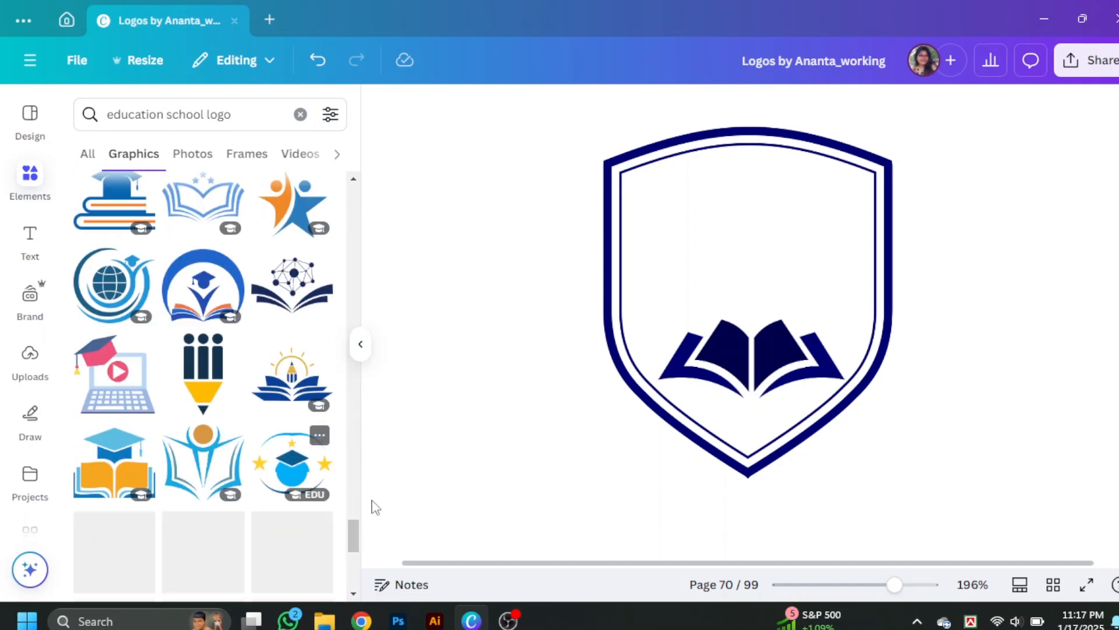
{"action": "scroll", "coordinate": [250, 396], "scroll_direction": "up", "scroll_amount": 20}
{"action": "left_click", "coordinate": [203, 458]}
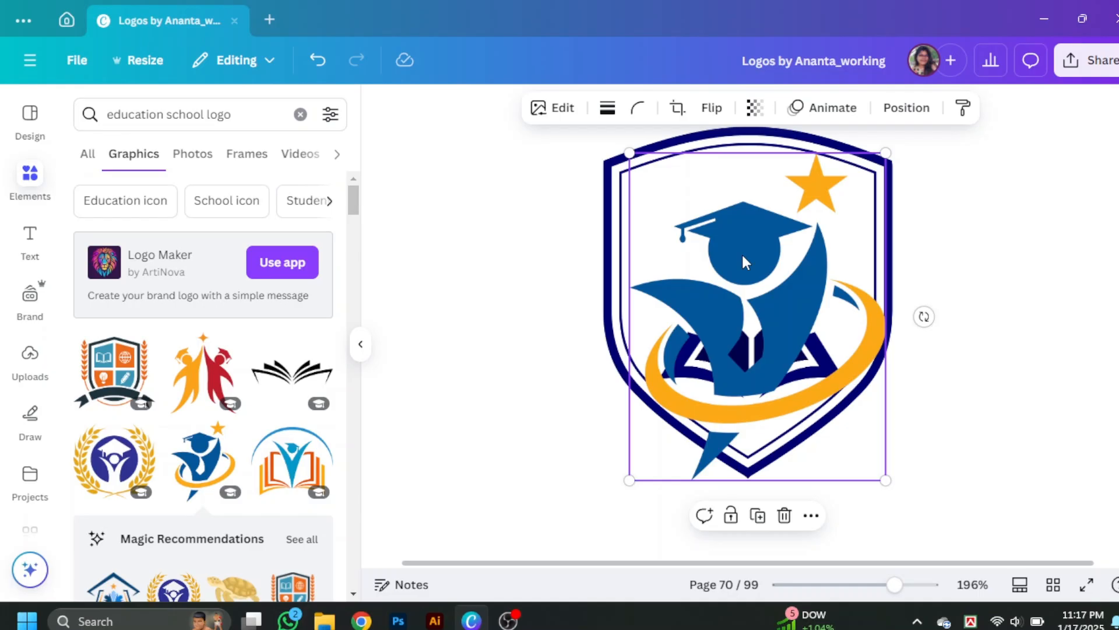
{"action": "left_click", "coordinate": [784, 515]}
Step: Paste the copied globe-and-graduates graphic into the shield and shrink it so it sits just above the open book
{"action": "left_click", "coordinate": [362, 348]}
{"action": "key", "text": "ctrl+v"}
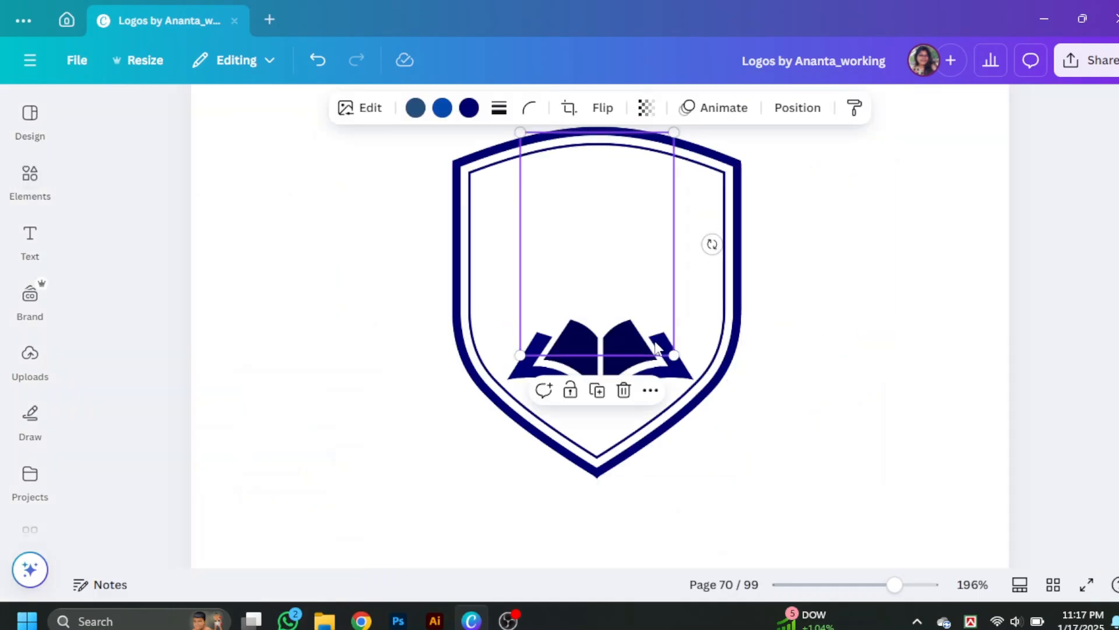
{"action": "left_click_drag", "start_coordinate": [634, 295], "coordinate": [634, 289]}
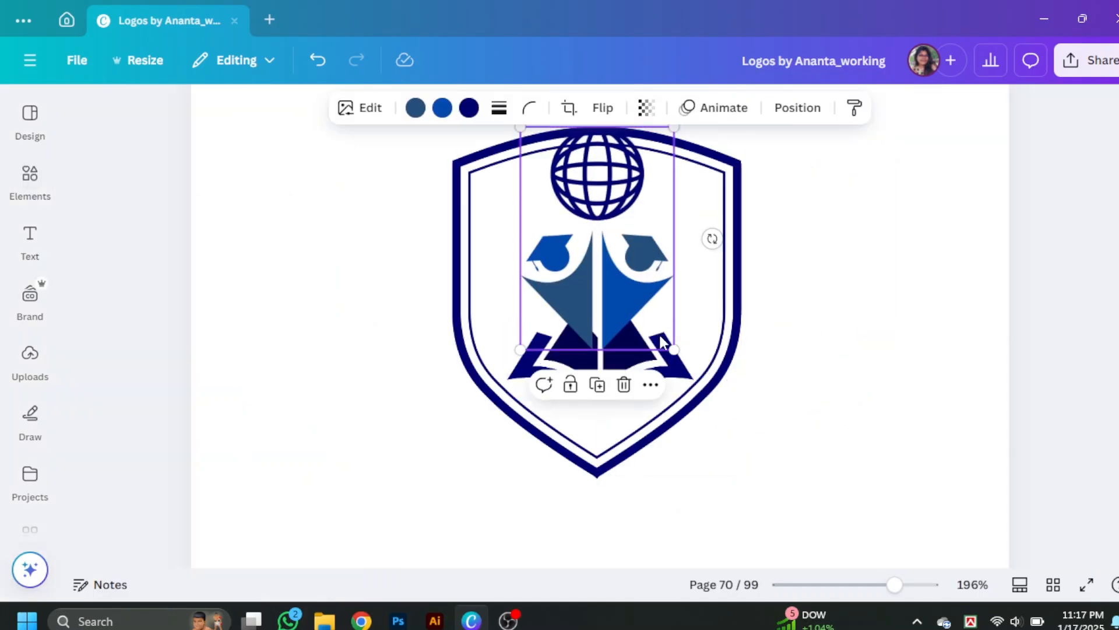
{"action": "left_click_drag", "start_coordinate": [674, 348], "coordinate": [606, 293]}
{"action": "left_click", "coordinate": [575, 417]}
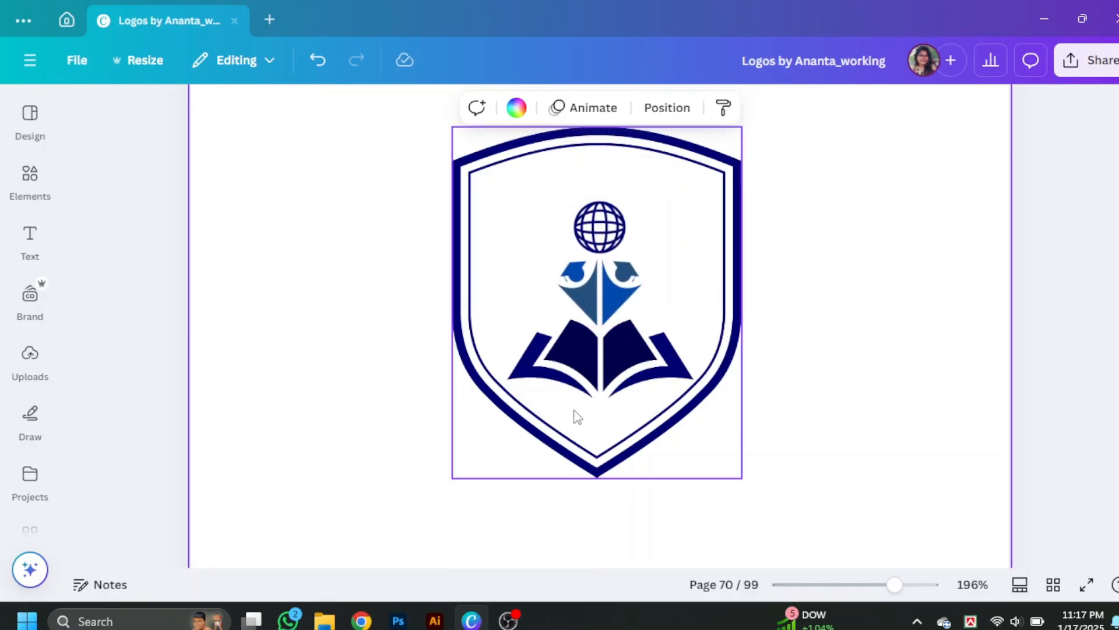
Step: Shrink the open book slightly and centre the globe-and-graduates graphic directly above its spine
{"action": "left_click", "coordinate": [631, 384]}
{"action": "left_click_drag", "start_coordinate": [630, 385], "coordinate": [620, 362]}
{"action": "left_click_drag", "start_coordinate": [633, 376], "coordinate": [622, 375]}
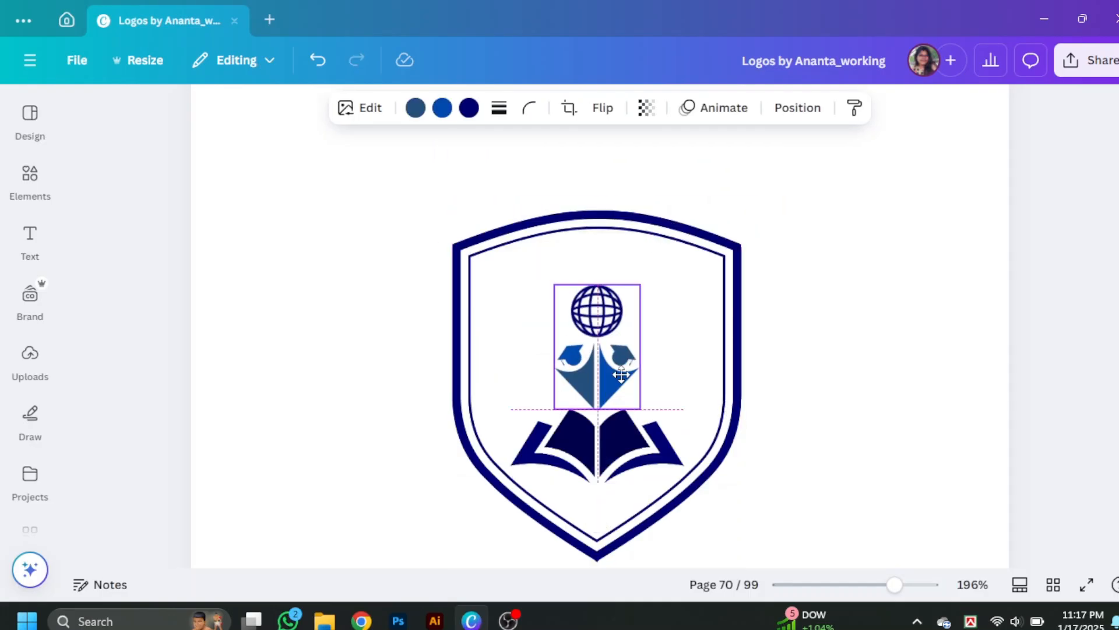
{"action": "left_click", "coordinate": [894, 495]}
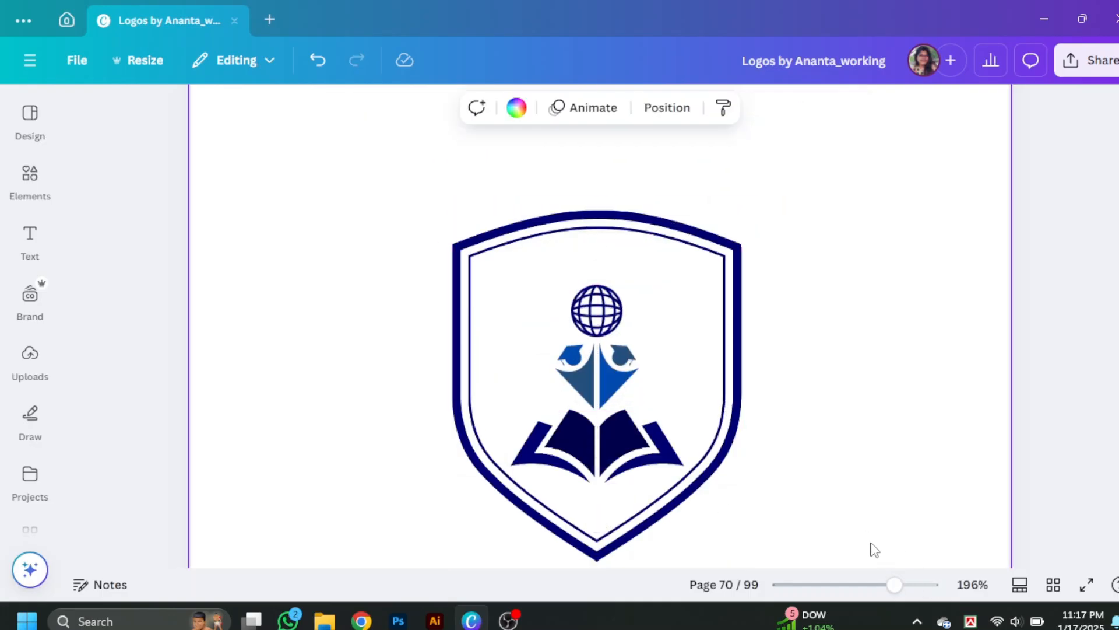
Step: Enlarge the shield border slightly and centre it around the book and graduates
{"action": "left_click", "coordinate": [718, 346]}
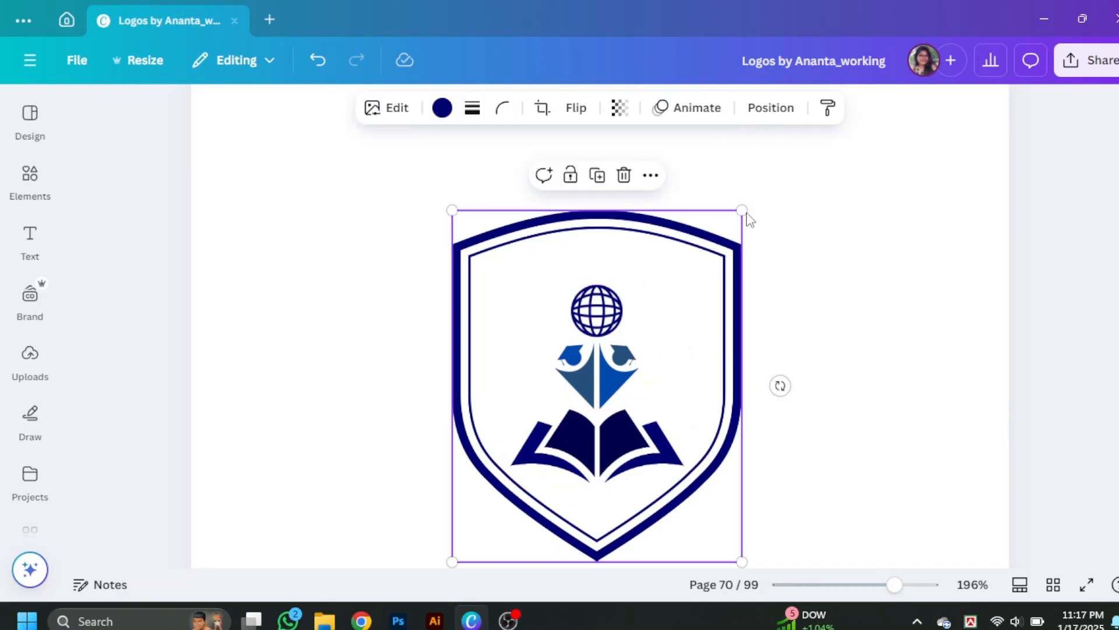
{"action": "left_click_drag", "start_coordinate": [743, 211], "coordinate": [754, 195]}
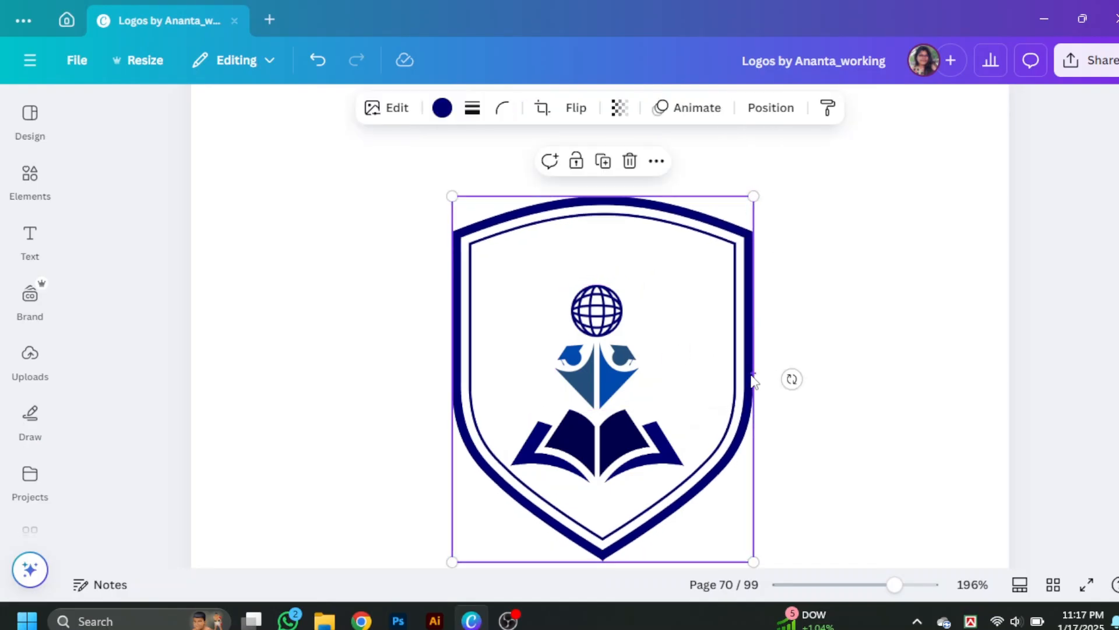
{"action": "left_click_drag", "start_coordinate": [738, 433], "coordinate": [733, 430]}
{"action": "left_click", "coordinate": [885, 432]}
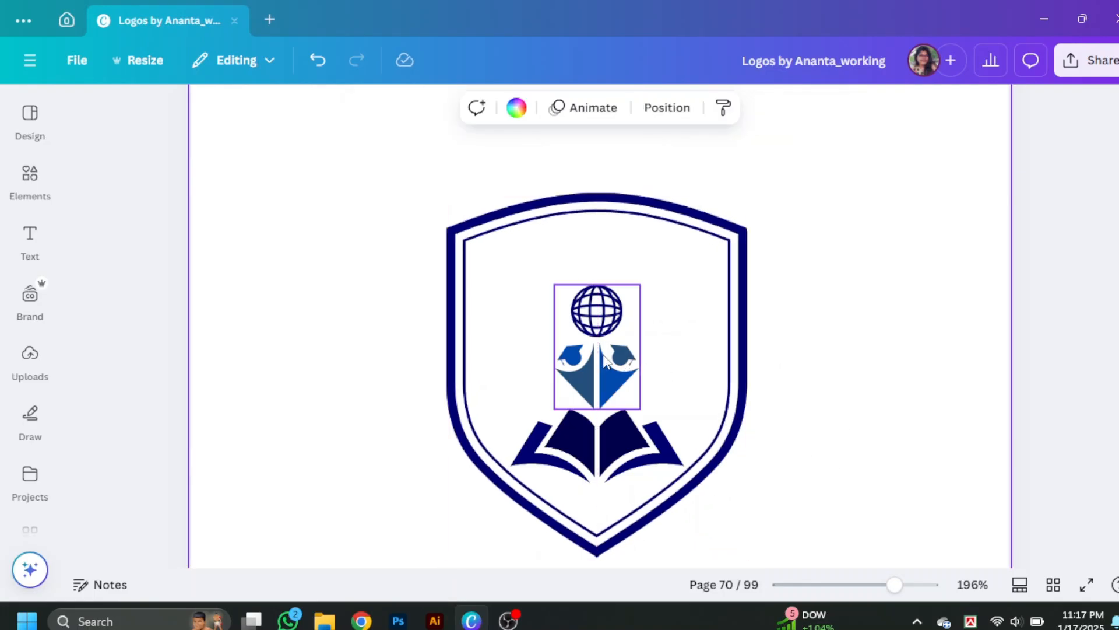
Step: Recolour the graduates graphic, changing its greyish blue to #000070 and its bright blue to #00004c
{"action": "left_click", "coordinate": [622, 371]}
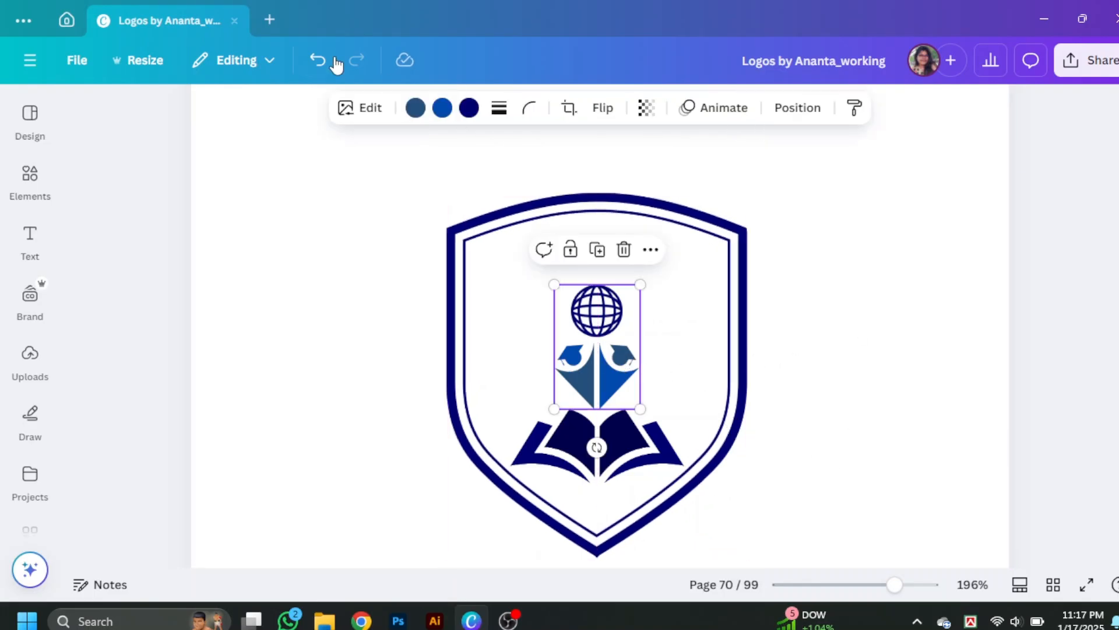
{"action": "left_click", "coordinate": [425, 112]}
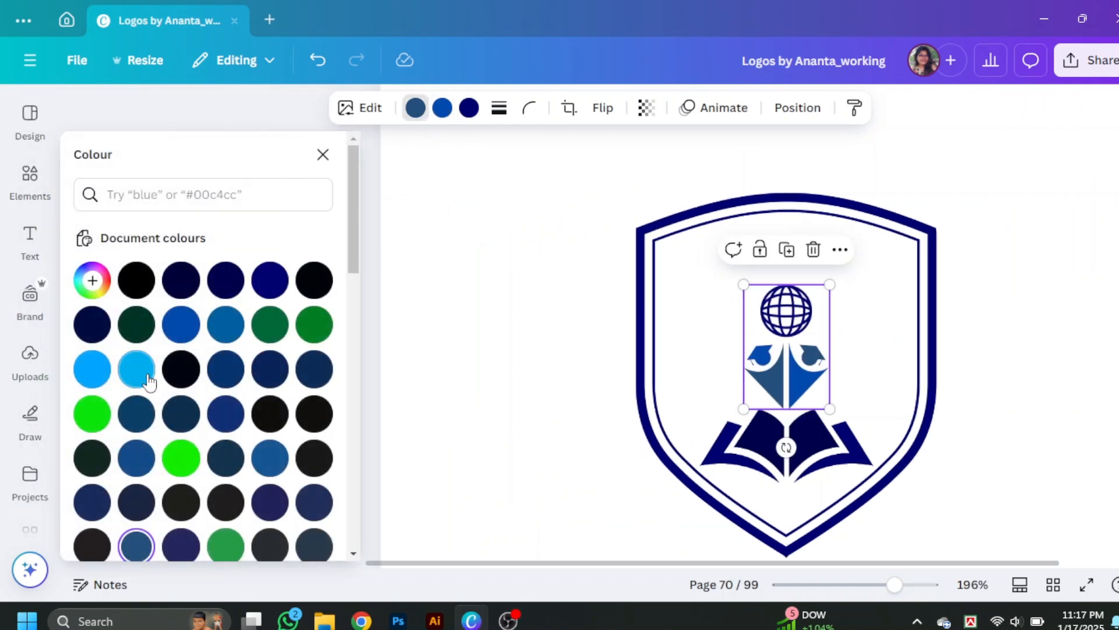
{"action": "left_click", "coordinate": [284, 294]}
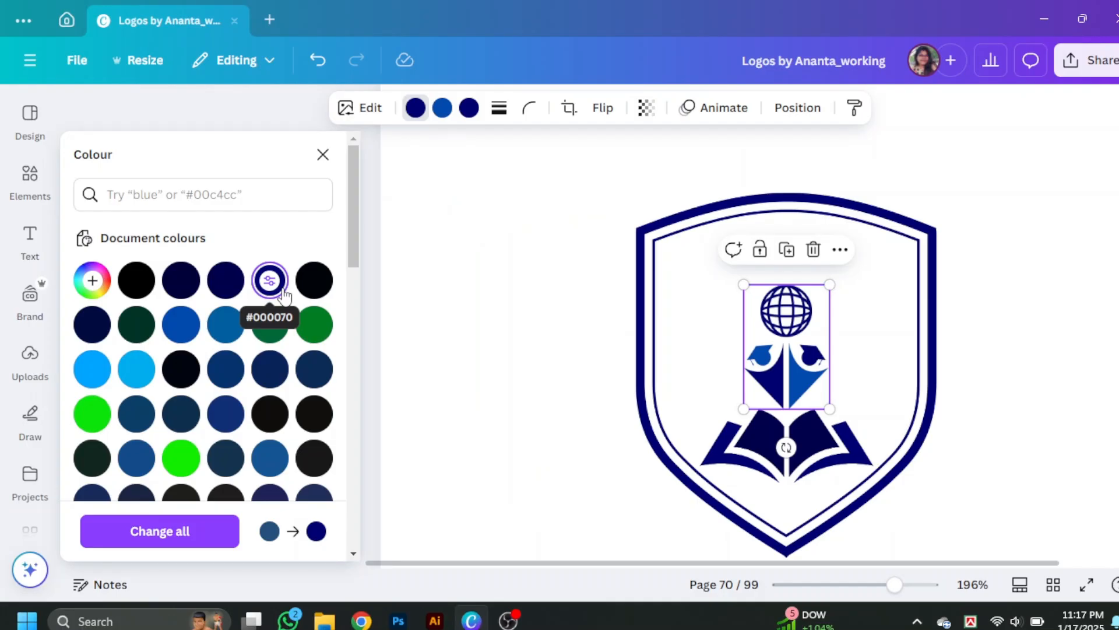
{"action": "left_click", "coordinate": [449, 115]}
{"action": "left_click", "coordinate": [227, 290]}
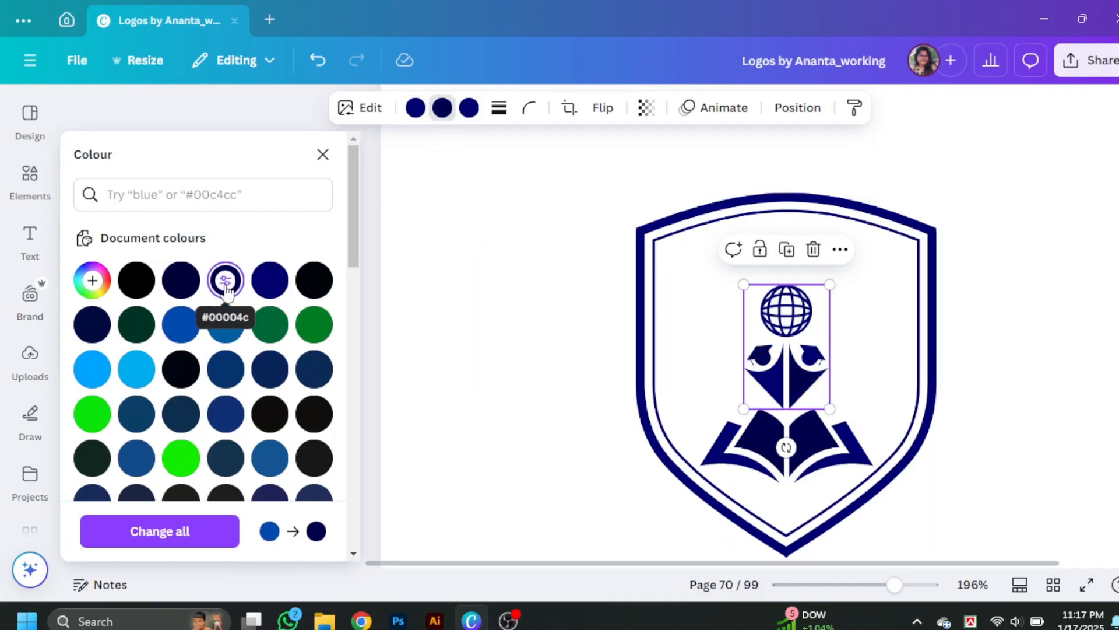
{"action": "left_click", "coordinate": [874, 298]}
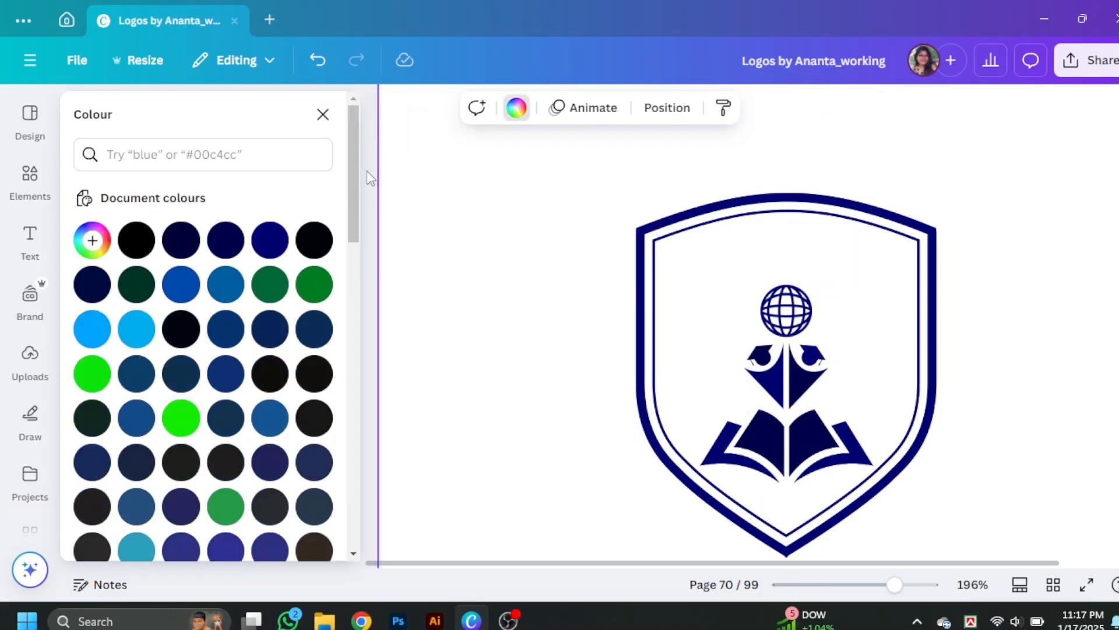
{"action": "left_click", "coordinate": [322, 115]}
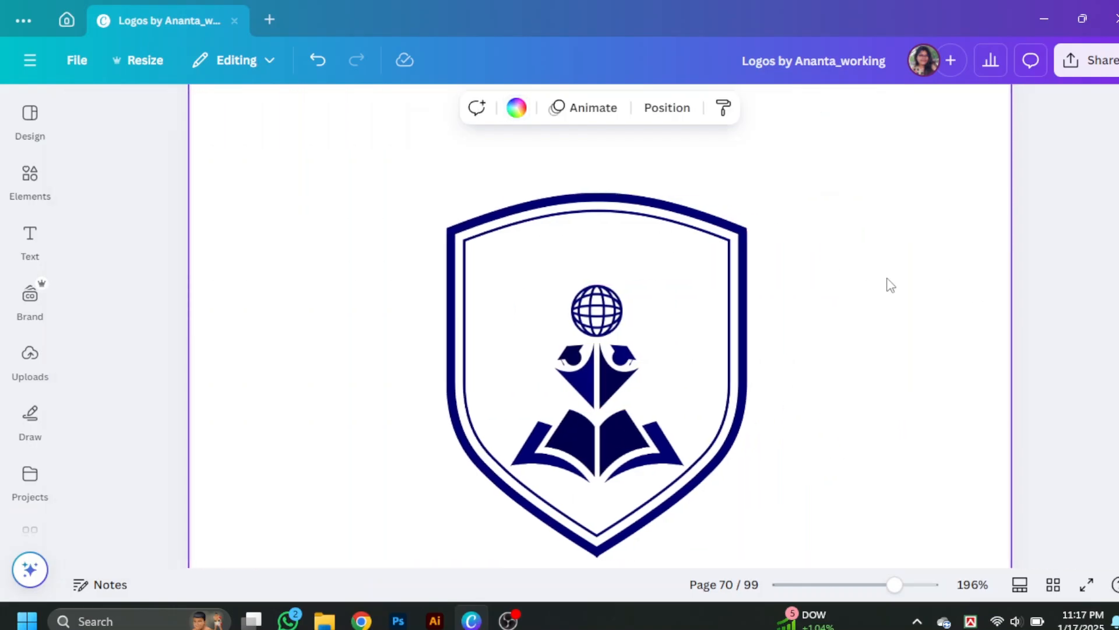
Step: Search the graphic elements for sunshine rays and browse the results for a suitable sunburst
{"action": "left_click", "coordinate": [30, 181]}
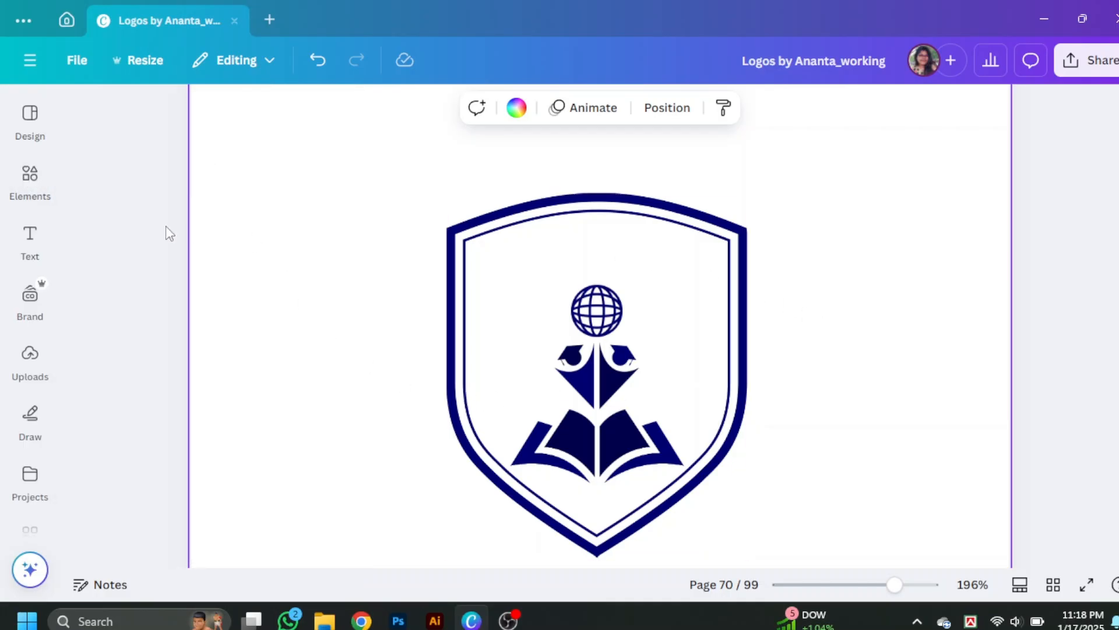
{"action": "left_click", "coordinate": [29, 173]}
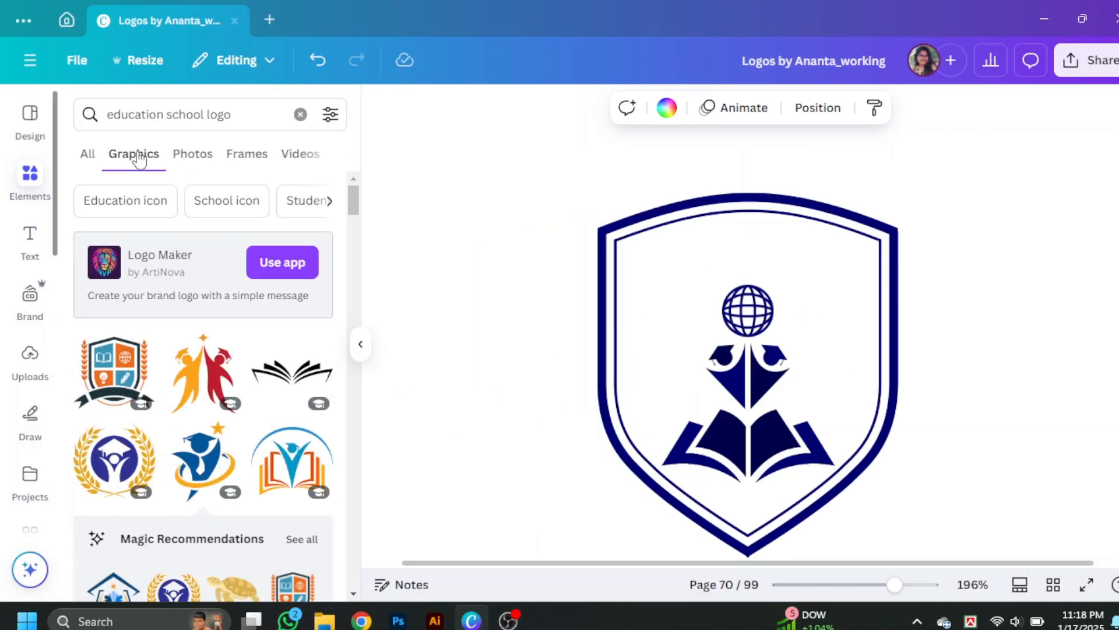
{"action": "left_click", "coordinate": [300, 116]}
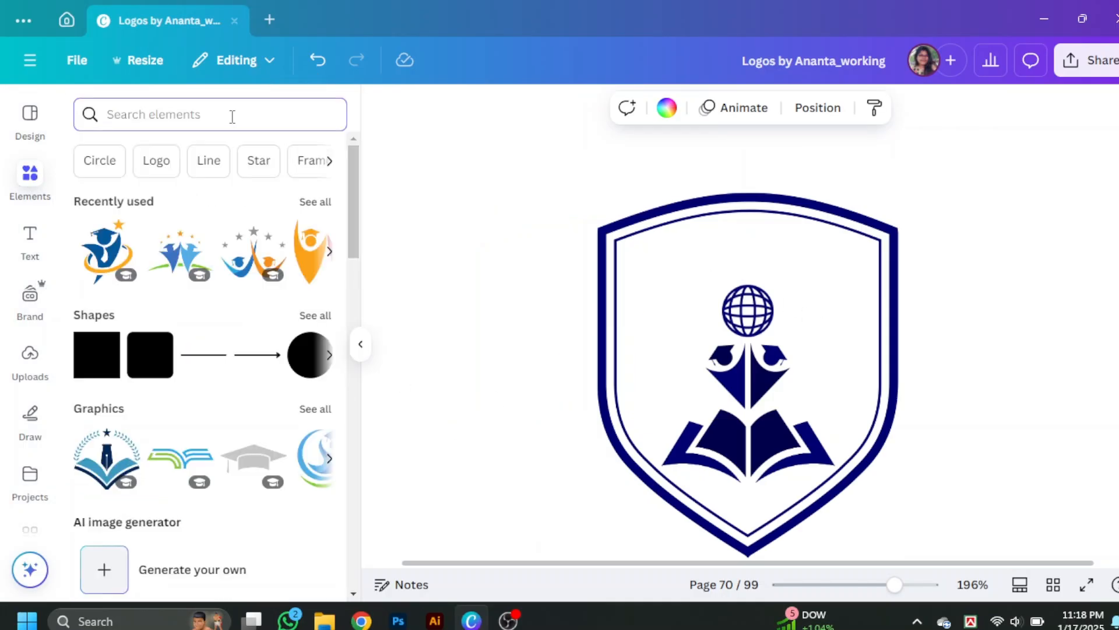
{"action": "type", "text": "suns"}
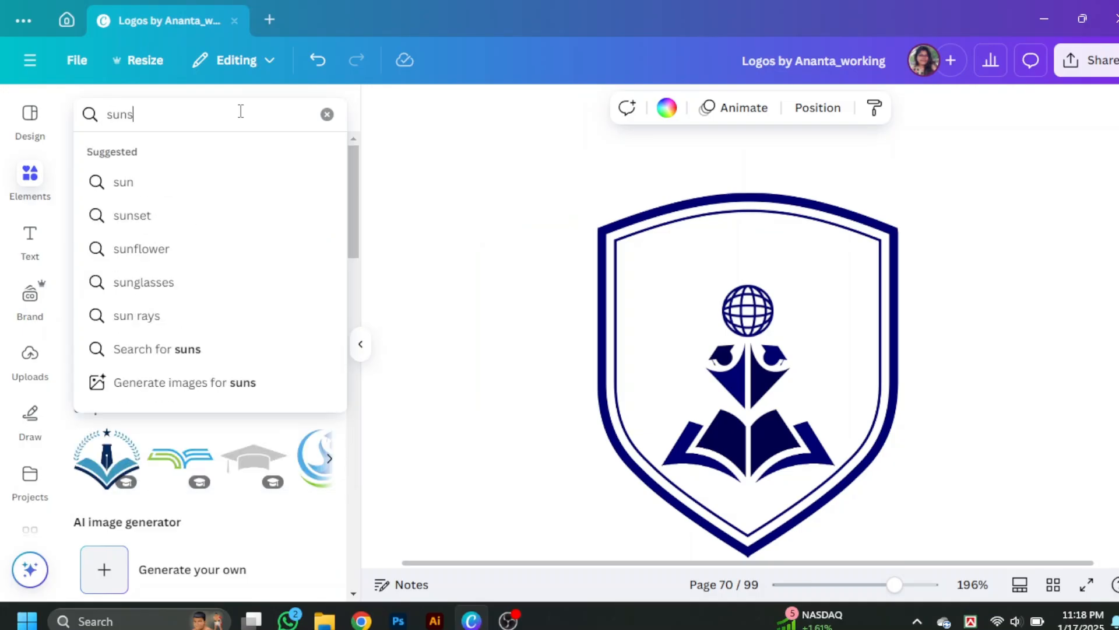
{"action": "type", "text": "gine"}
{"action": "key", "text": "Return"}
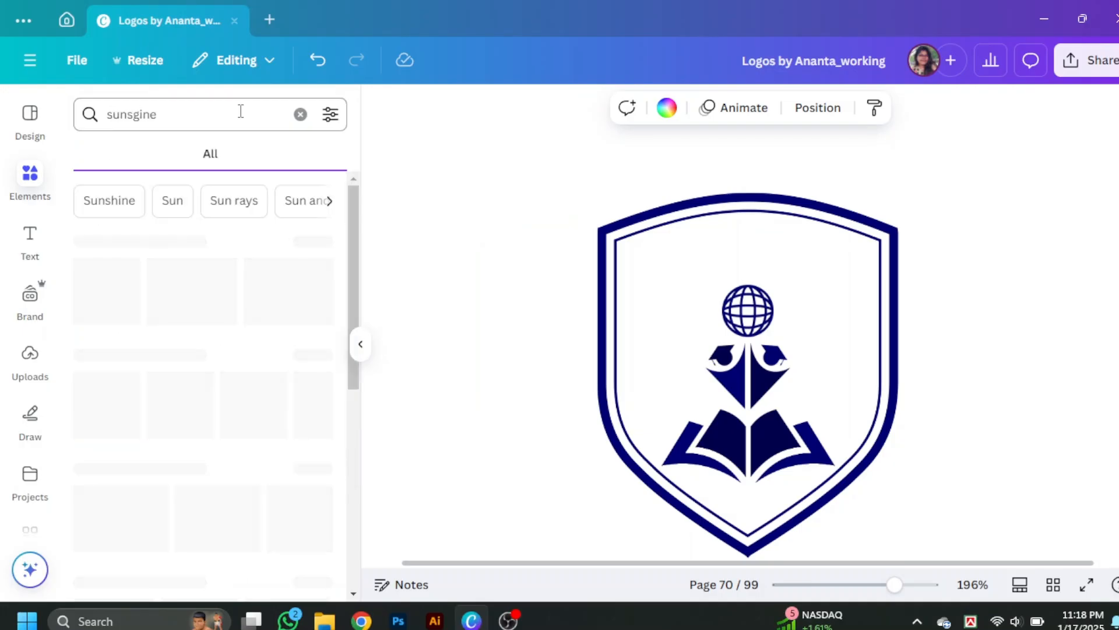
{"action": "left_click", "coordinate": [242, 200]}
{"action": "left_click", "coordinate": [316, 242]}
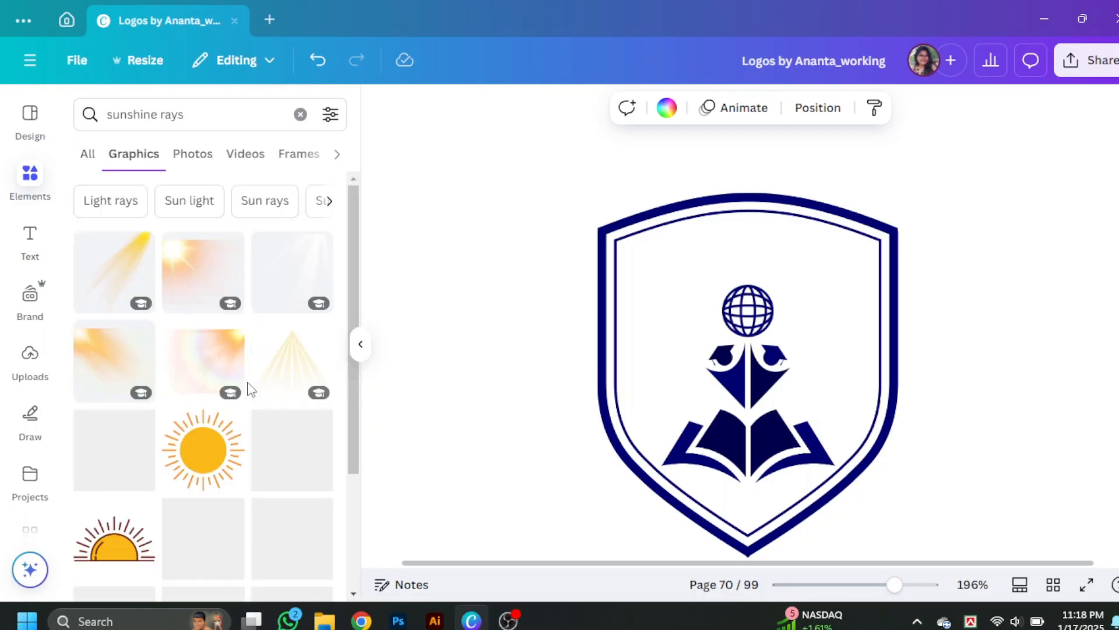
{"action": "scroll", "coordinate": [248, 390], "scroll_direction": "down", "scroll_amount": 20}
{"action": "scroll", "coordinate": [249, 390], "scroll_direction": "up", "scroll_amount": 10}
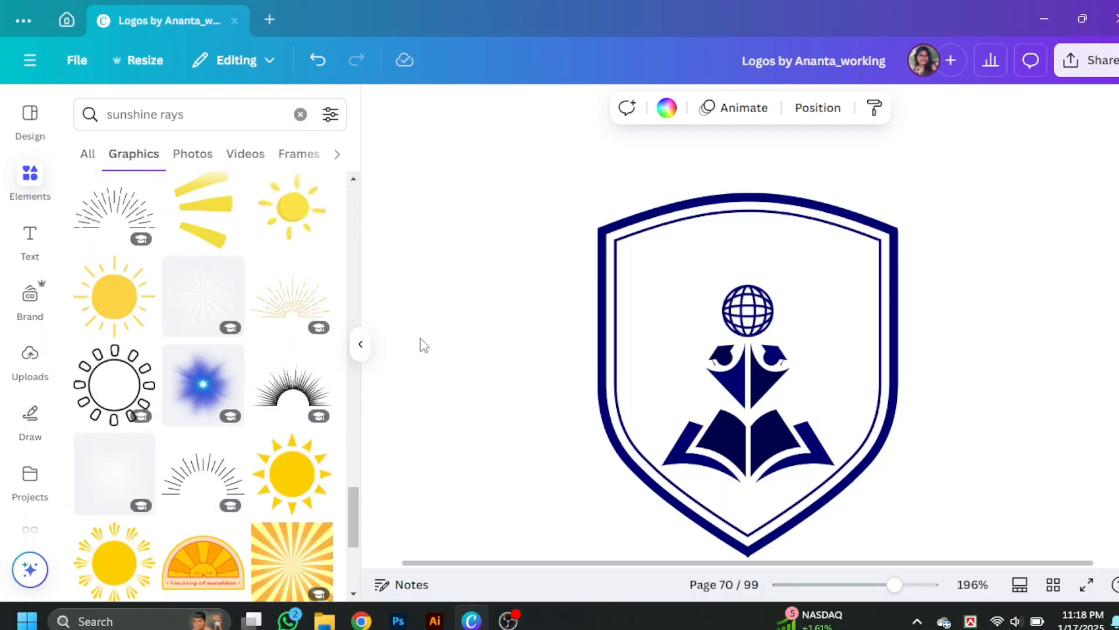
{"action": "left_click", "coordinate": [360, 344]}
{"action": "left_click", "coordinate": [55, 172]}
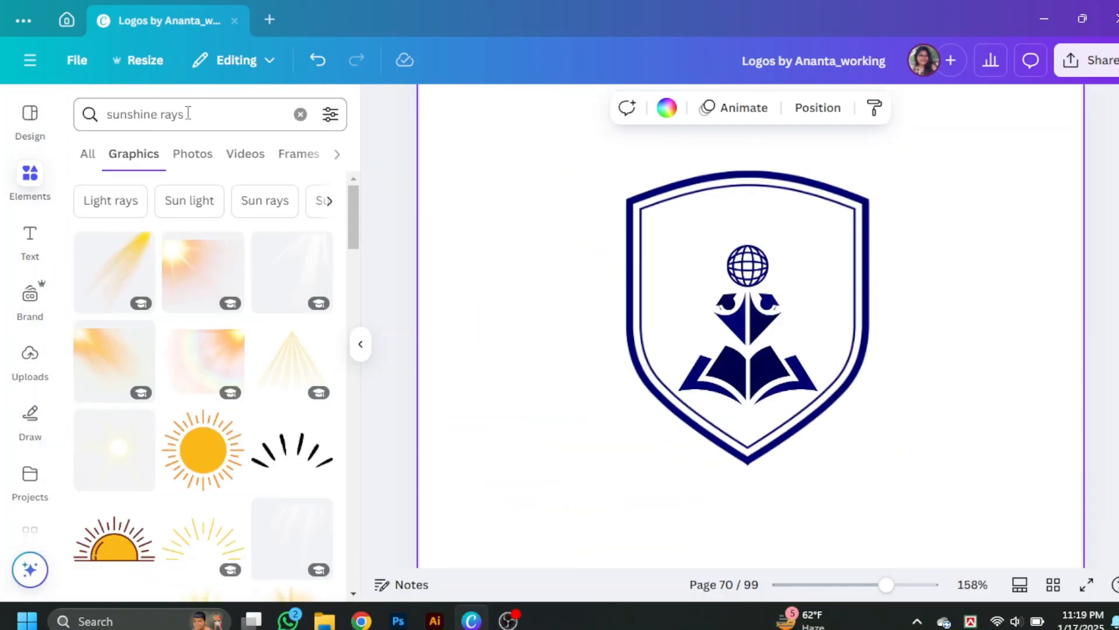
Step: Search the graphics for "sun vector illustrations icon" and add a golden pointed-ray sunburst and a wavy yellow sun to the page
{"action": "left_click_drag", "start_coordinate": [189, 114], "coordinate": [135, 113]}
{"action": "key", "text": "BackSpace"}
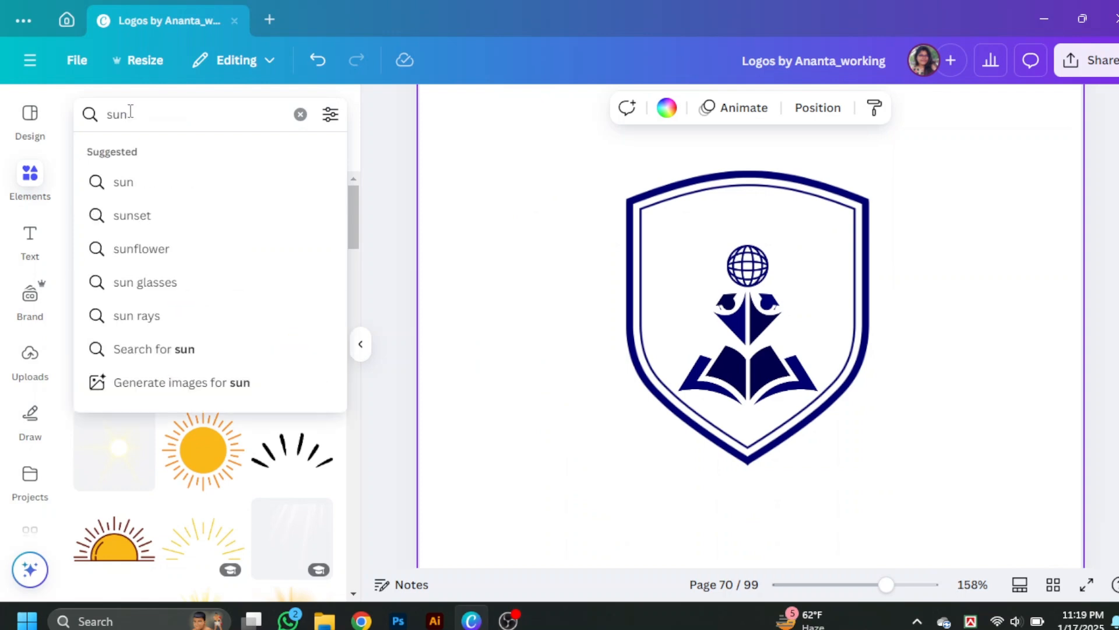
{"action": "type", "text": "vector illustrations icon"}
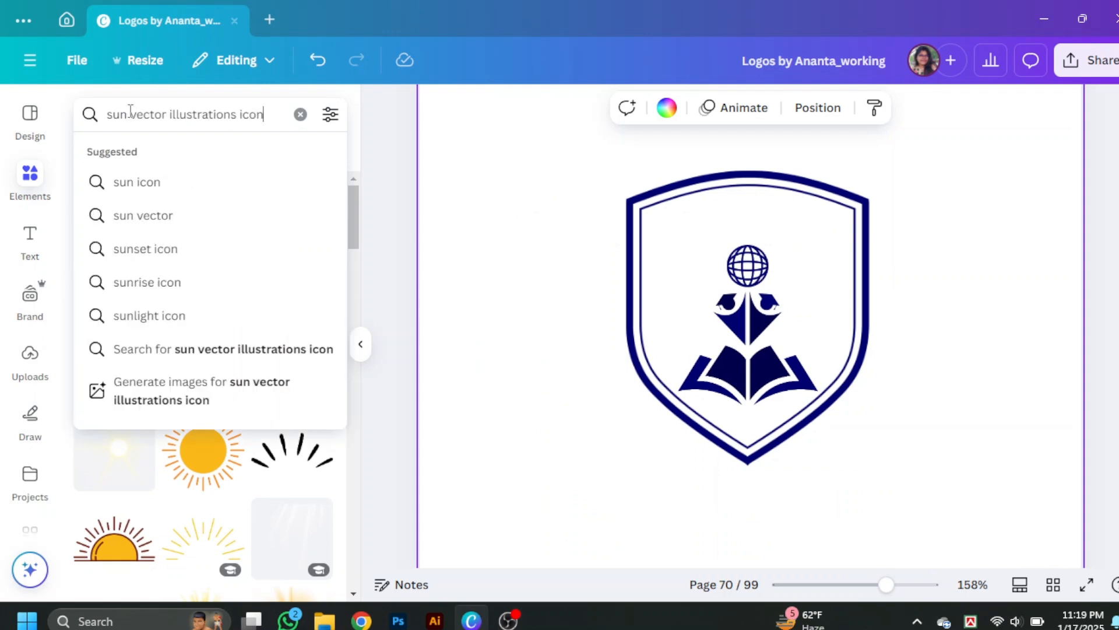
{"action": "key", "text": "Return"}
{"action": "scroll", "coordinate": [318, 397], "scroll_direction": "down", "scroll_amount": 10}
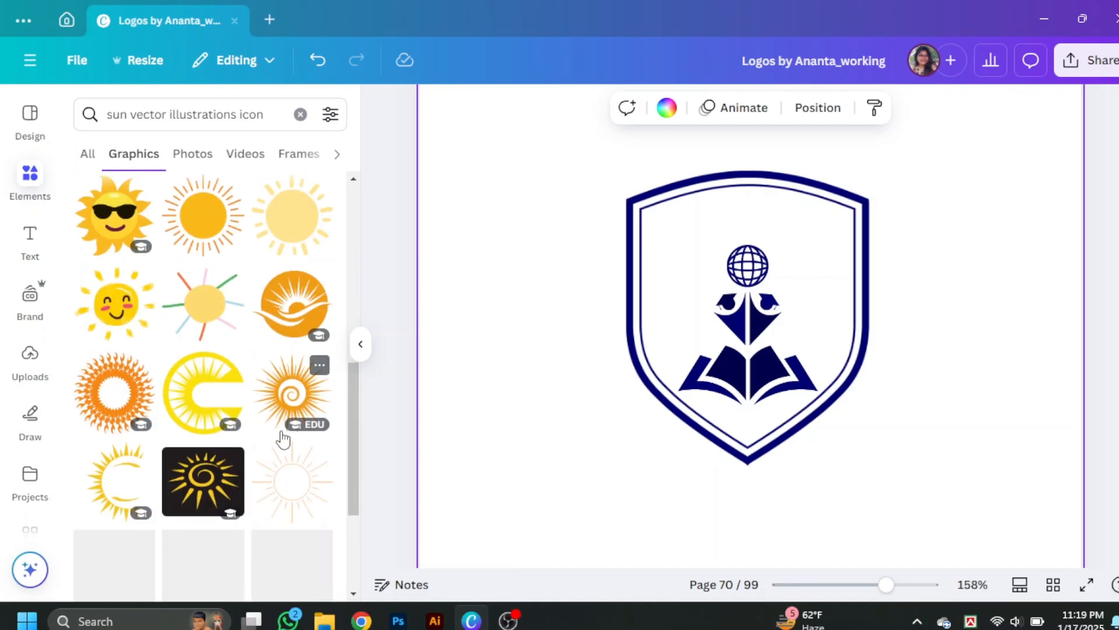
{"action": "scroll", "coordinate": [282, 439], "scroll_direction": "down", "scroll_amount": 5}
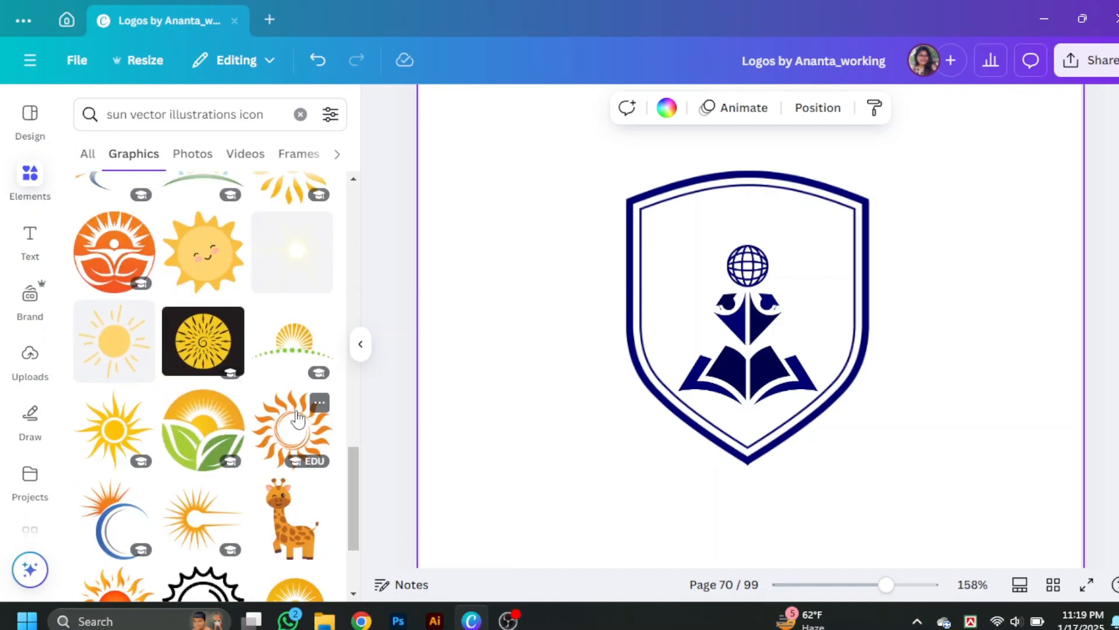
{"action": "left_click", "coordinate": [124, 427]}
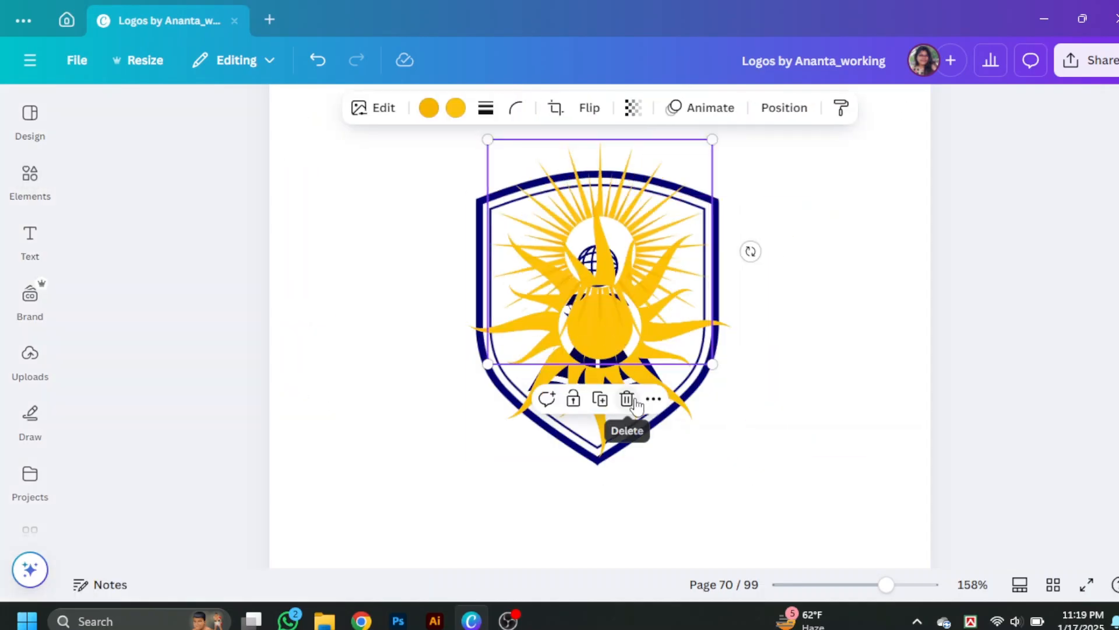
Step: Delete the wavy yellow sun from the shield, keeping only the golden pointed-ray sunburst
{"action": "left_click", "coordinate": [627, 400]}
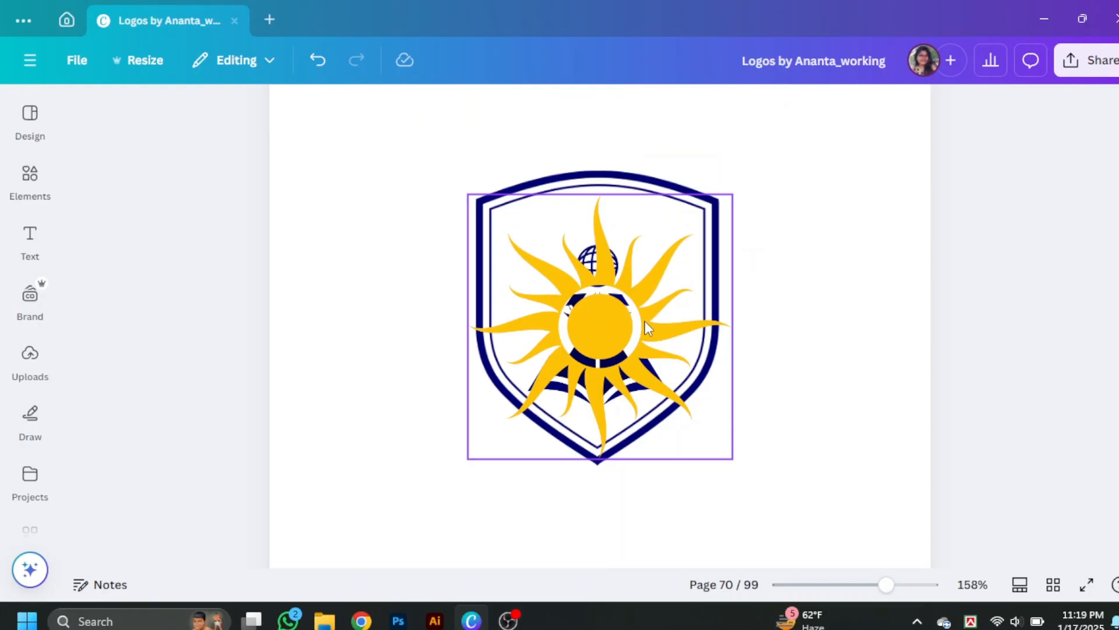
{"action": "key", "text": "ctrl+z"}
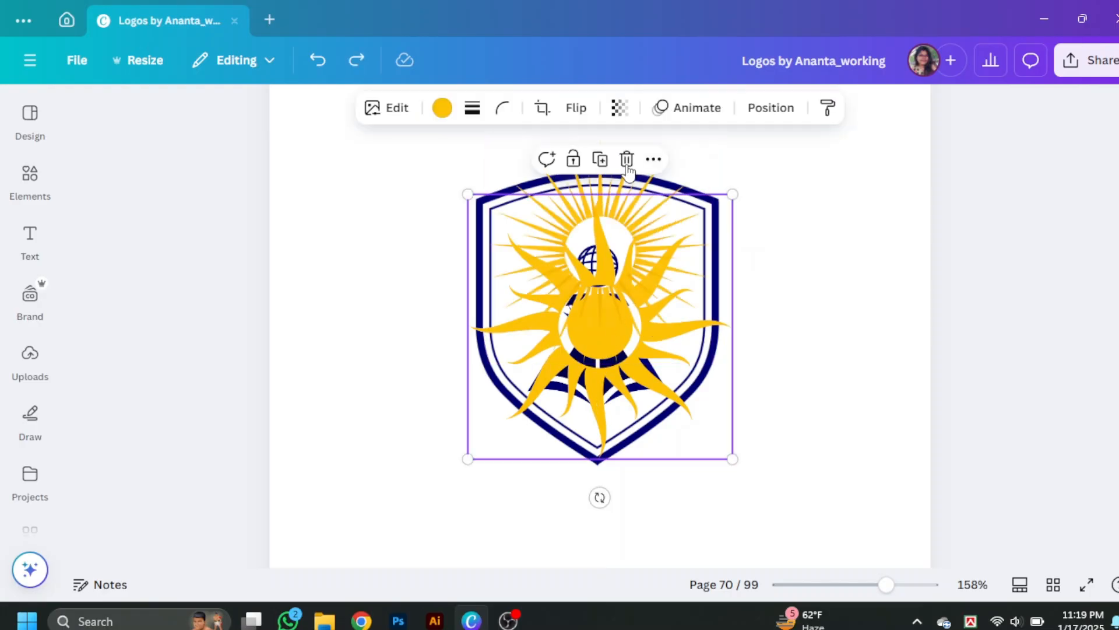
{"action": "left_click", "coordinate": [628, 166]}
Step: Shrink the golden sunburst and centre it on the globe above the graduates
{"action": "left_click_drag", "start_coordinate": [631, 263], "coordinate": [628, 274]}
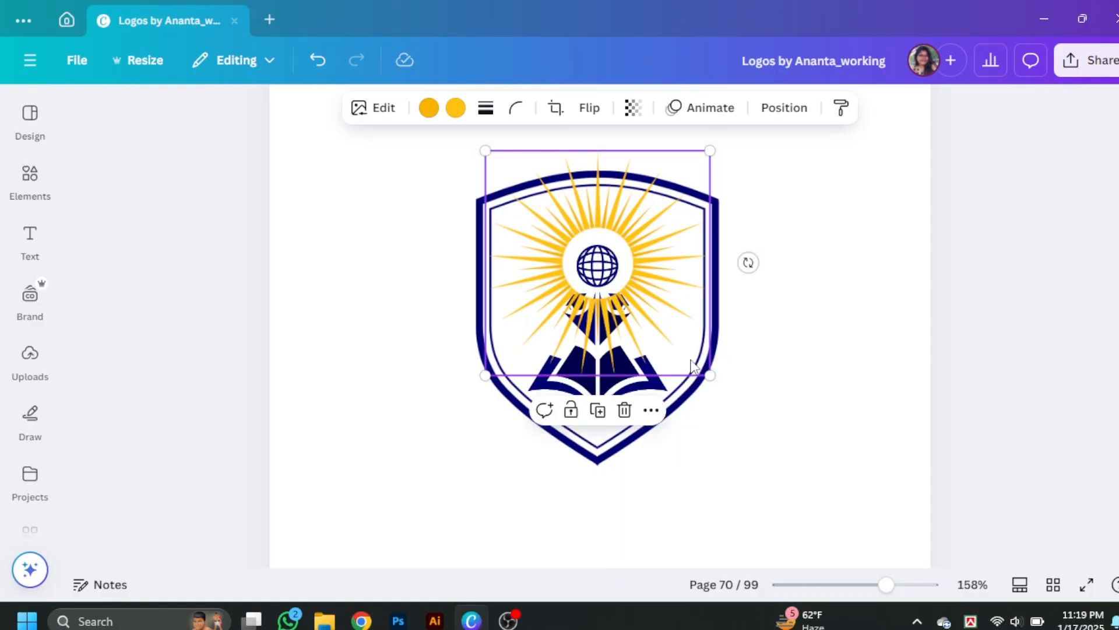
{"action": "left_click_drag", "start_coordinate": [881, 585], "coordinate": [912, 585]}
{"action": "left_click_drag", "start_coordinate": [806, 441], "coordinate": [614, 212]}
{"action": "left_click_drag", "start_coordinate": [524, 192], "coordinate": [631, 306]}
{"action": "scroll", "coordinate": [641, 291], "scroll_direction": "up", "scroll_amount": 1}
Step: Send the sunburst to the back so its rays sit behind the globe and graduates
{"action": "right_click", "coordinate": [666, 287]}
{"action": "mouse_move", "coordinate": [720, 310]}
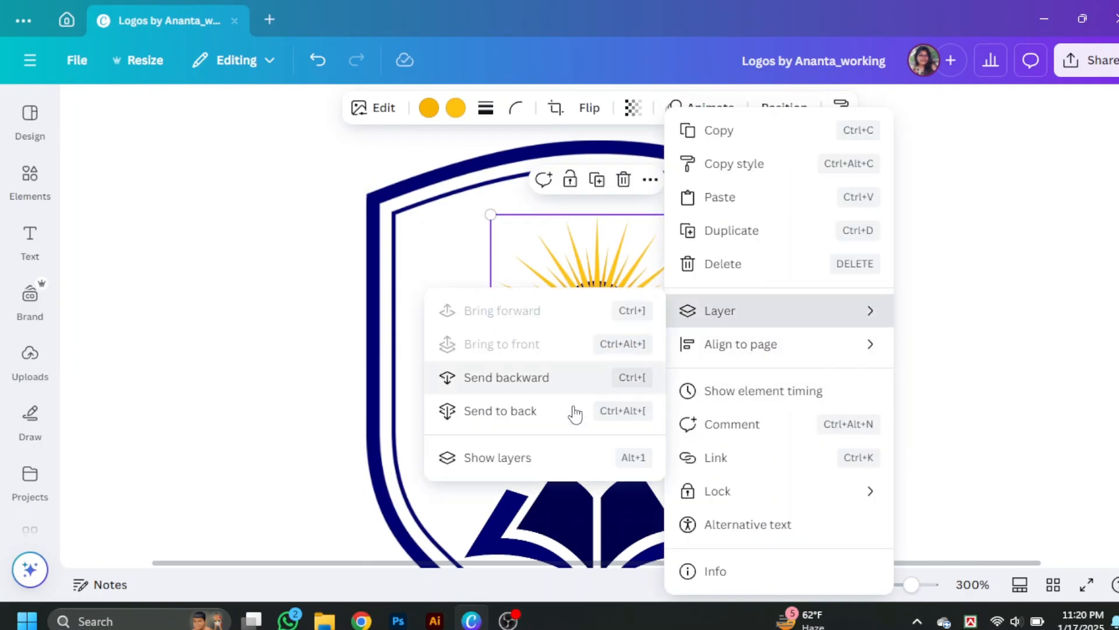
{"action": "left_click", "coordinate": [575, 411]}
Step: Select the sunburst through the layers list, enlarge it slightly and recentre it around the globe
{"action": "right_click", "coordinate": [796, 315]}
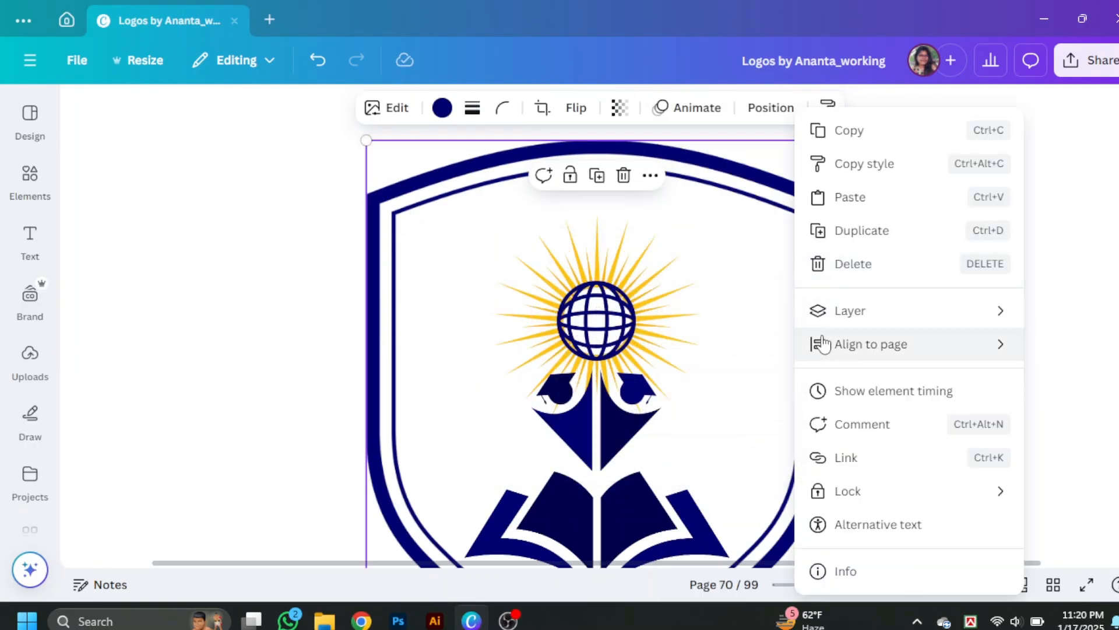
{"action": "mouse_move", "coordinate": [851, 310]}
{"action": "left_click", "coordinate": [642, 457]}
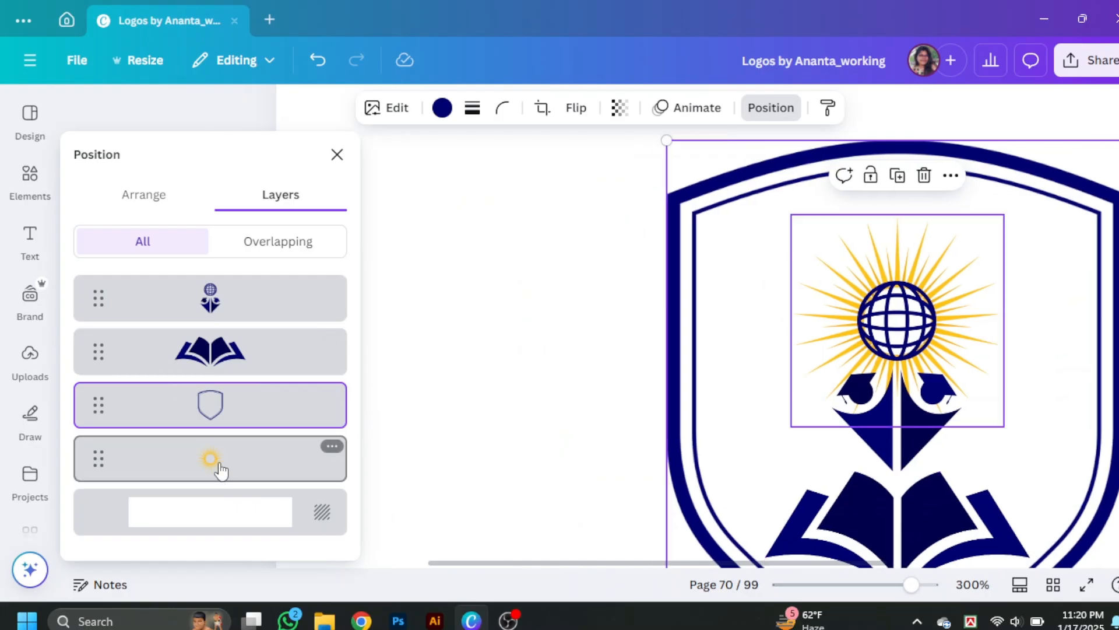
{"action": "left_click", "coordinate": [221, 469]}
{"action": "left_click_drag", "start_coordinate": [792, 214], "coordinate": [787, 210]}
{"action": "left_click_drag", "start_coordinate": [972, 286], "coordinate": [975, 295]}
{"action": "left_click_drag", "start_coordinate": [1005, 217], "coordinate": [1010, 211]}
{"action": "left_click_drag", "start_coordinate": [785, 212], "coordinate": [780, 208]}
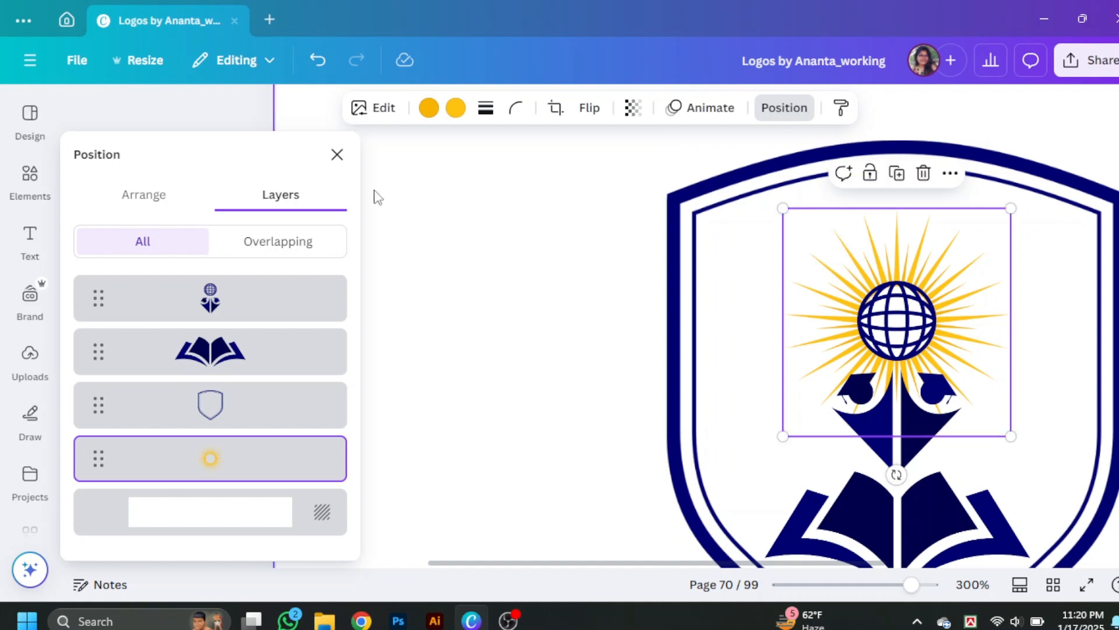
{"action": "left_click", "coordinate": [337, 155]}
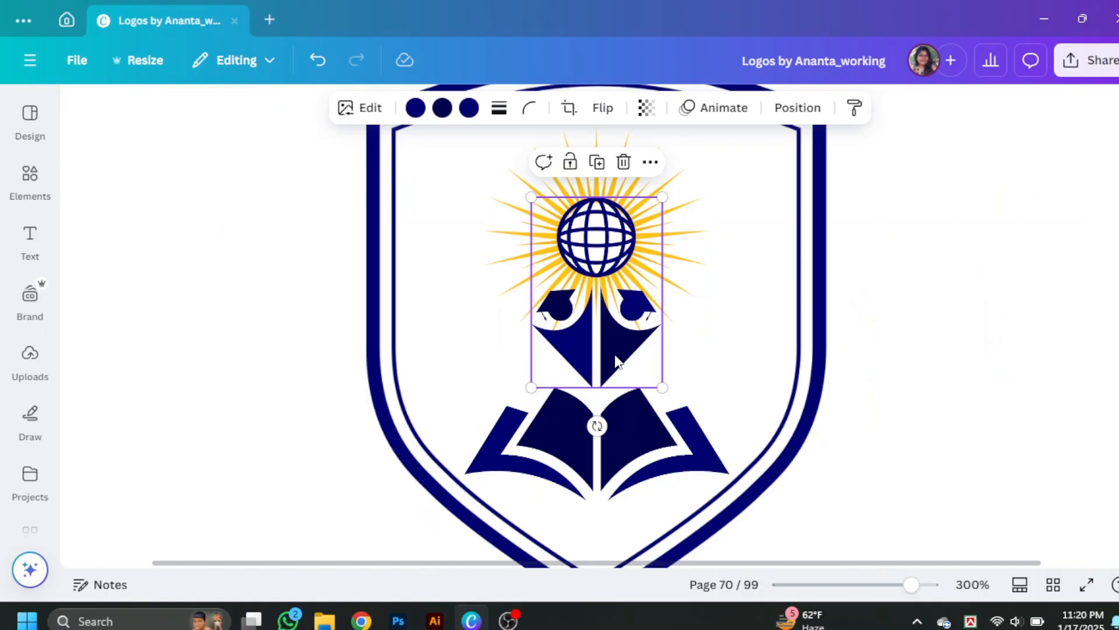
Step: Examine the arrangement of the sunburst, graduates and open book inside the shield, up close and as a whole
{"action": "scroll", "coordinate": [956, 352], "scroll_direction": "up", "scroll_amount": 3}
{"action": "scroll", "coordinate": [1019, 327], "scroll_direction": "down", "scroll_amount": 6}
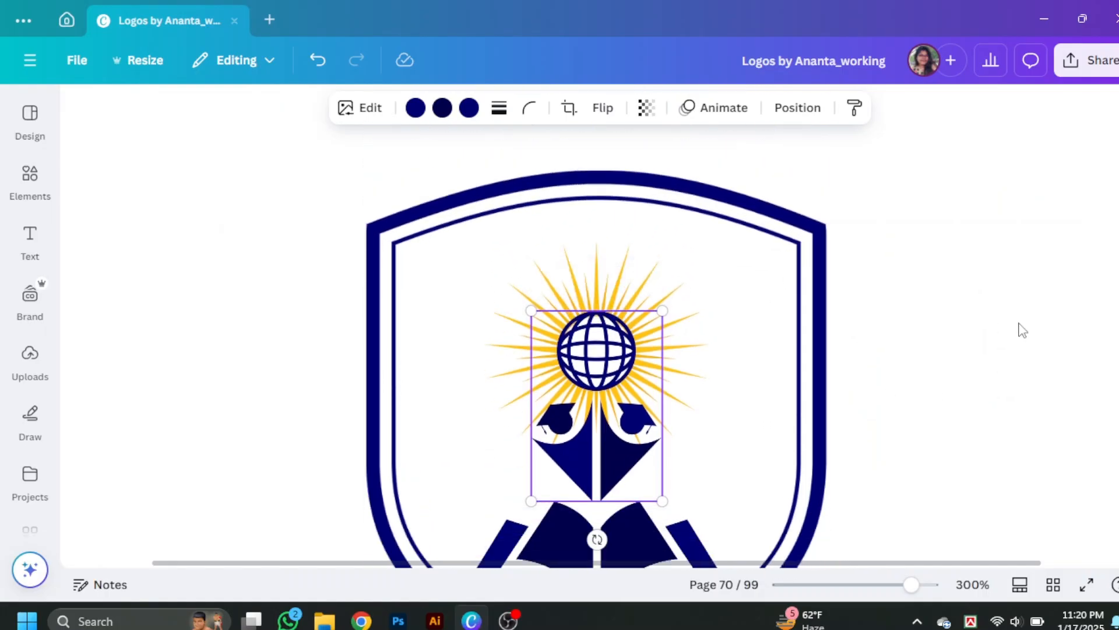
{"action": "left_click", "coordinate": [684, 296]}
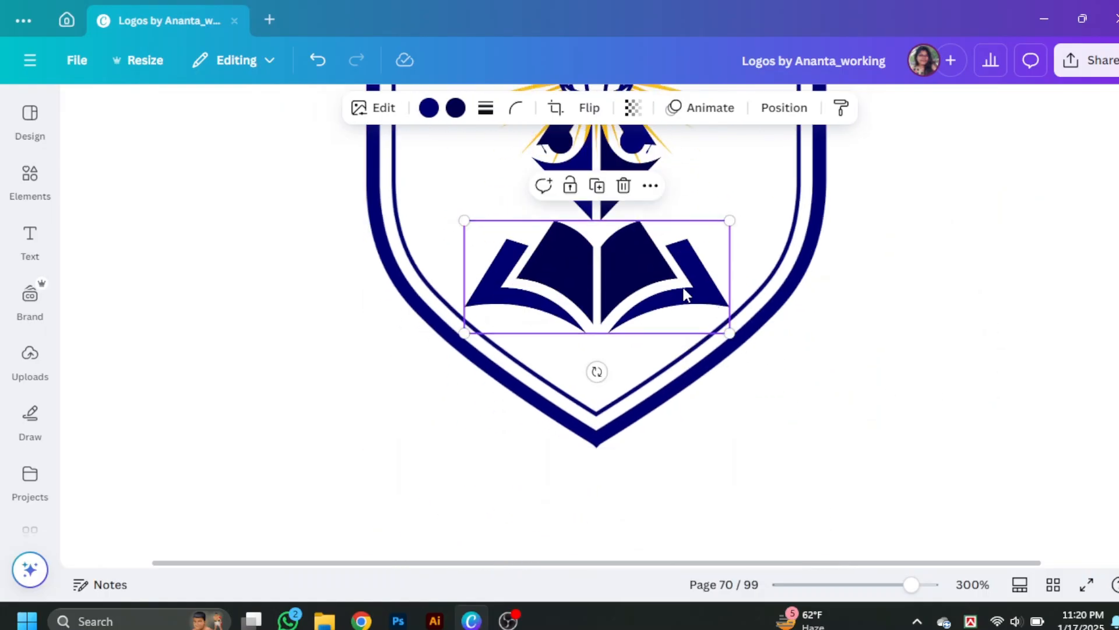
{"action": "left_click", "coordinate": [976, 314]}
{"action": "scroll", "coordinate": [1011, 329], "scroll_direction": "up", "scroll_amount": 3}
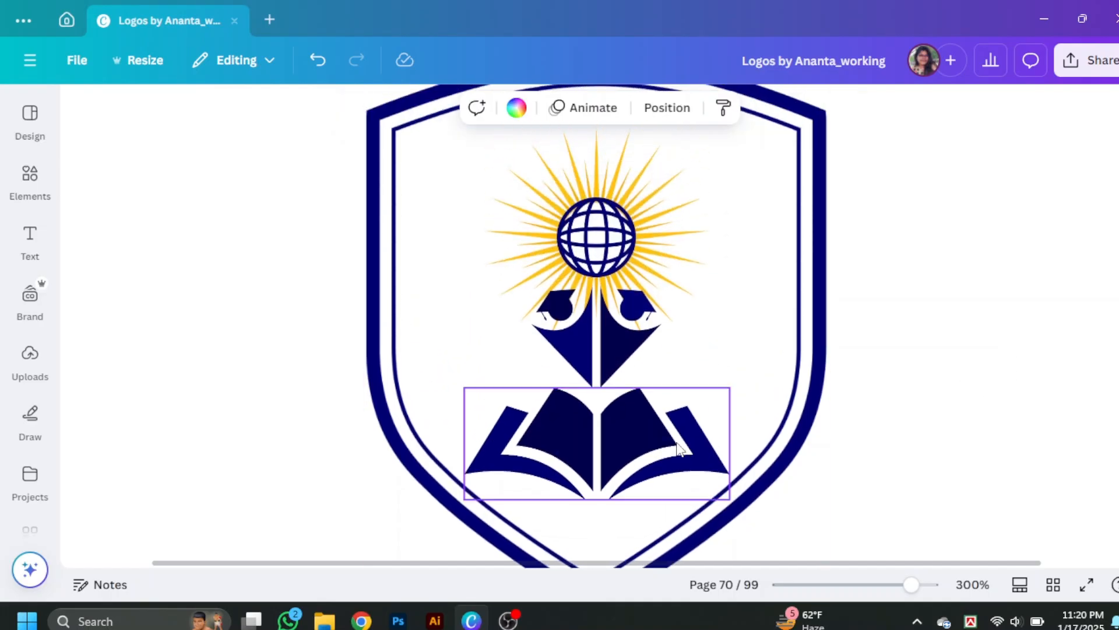
{"action": "left_click", "coordinate": [680, 448]}
{"action": "left_click", "coordinate": [981, 419]}
{"action": "scroll", "coordinate": [974, 482], "scroll_direction": "down", "scroll_amount": 3}
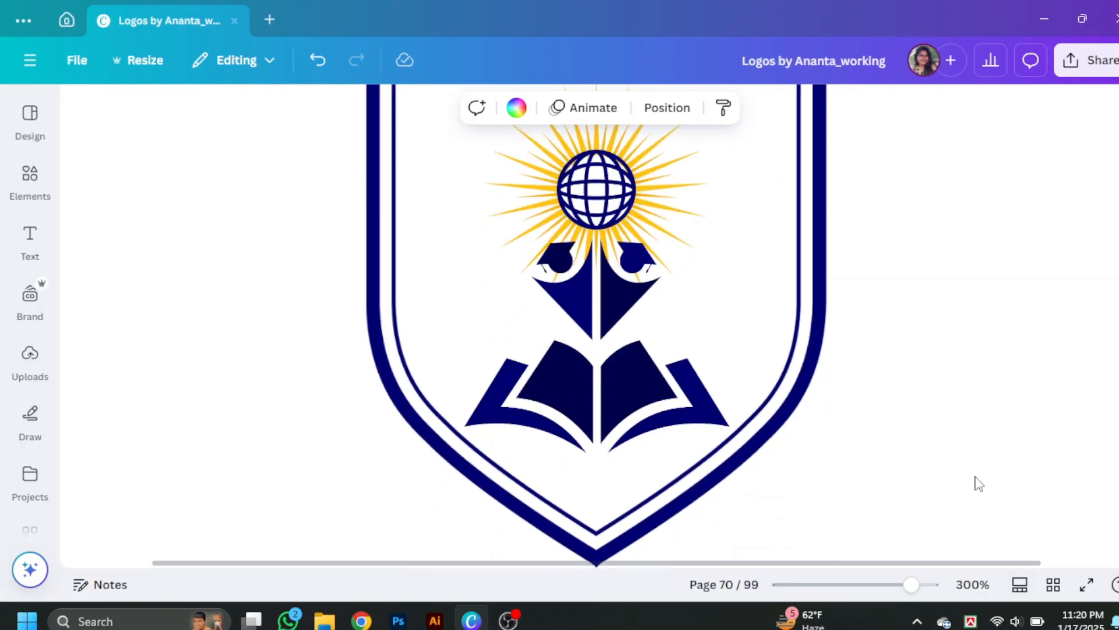
{"action": "left_click_drag", "start_coordinate": [911, 584], "coordinate": [879, 593]}
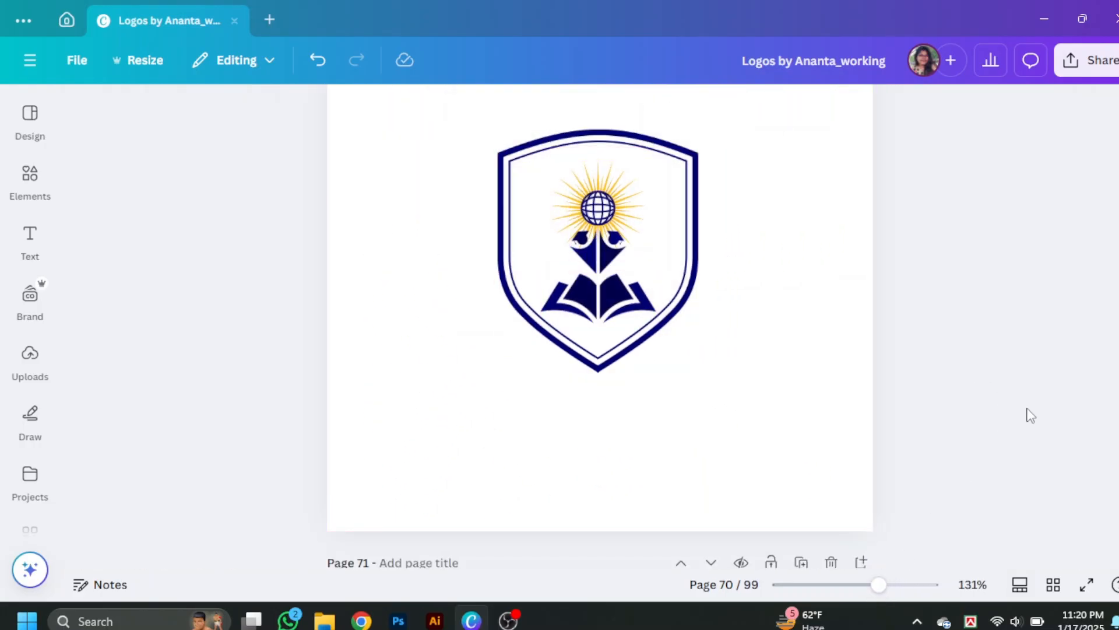
Step: Search the graphic elements for "ribbon" and add the coral-red curved banner ribbon to the page
{"action": "left_click", "coordinate": [28, 123]}
{"action": "left_click", "coordinate": [30, 181]}
{"action": "left_click", "coordinate": [169, 113]}
{"action": "type", "text": "ribbon"}
{"action": "key", "text": "Return"}
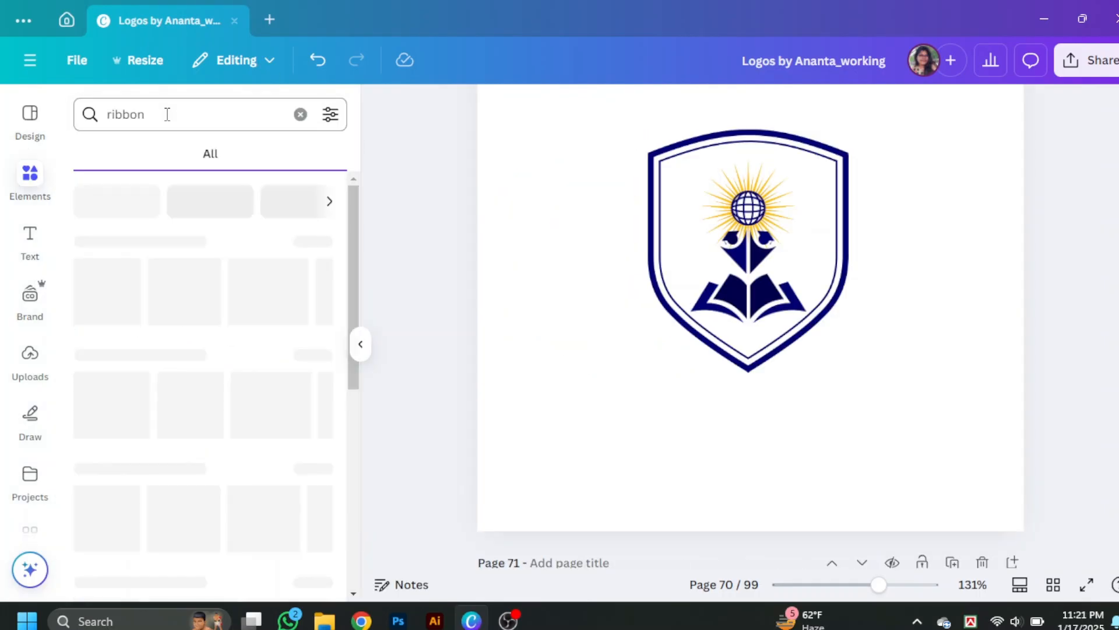
{"action": "left_click", "coordinate": [316, 246]}
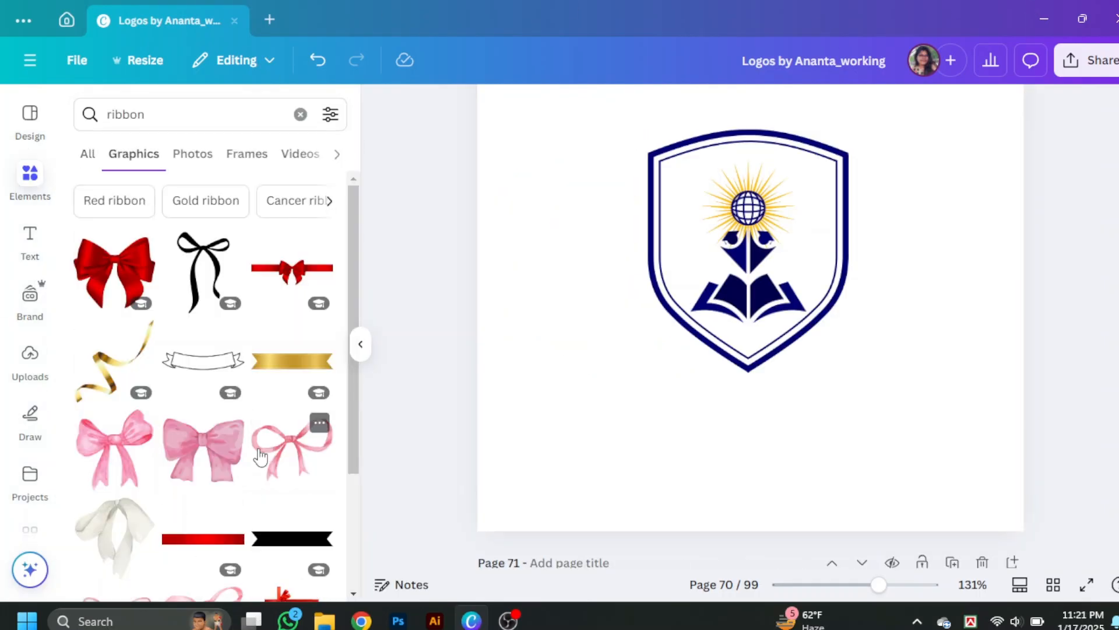
{"action": "scroll", "coordinate": [260, 455], "scroll_direction": "down", "scroll_amount": 7}
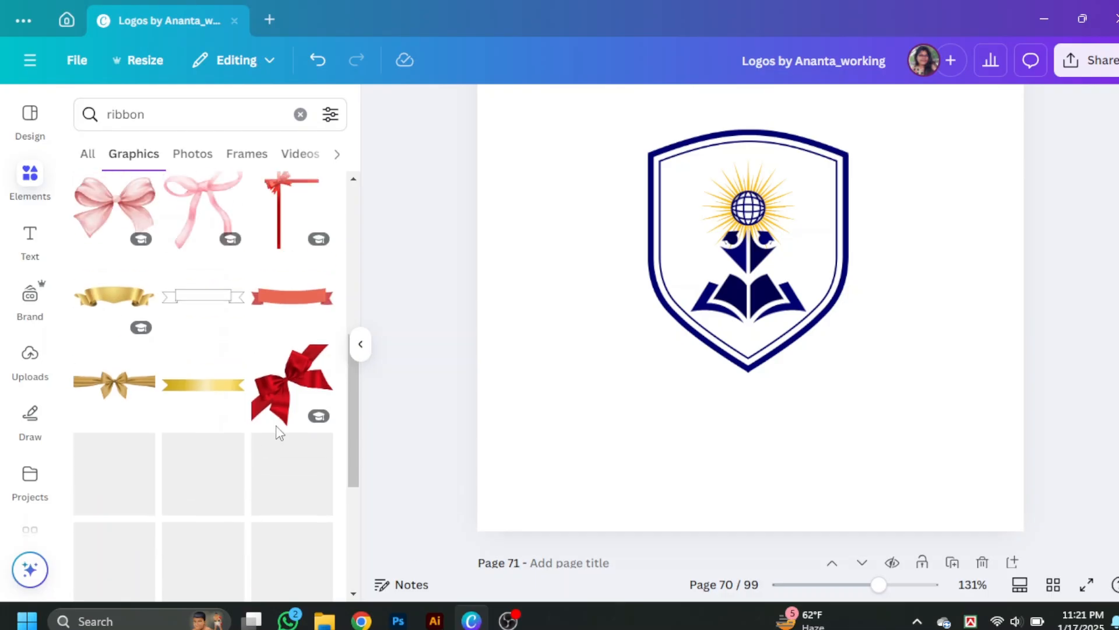
{"action": "left_click", "coordinate": [294, 298]}
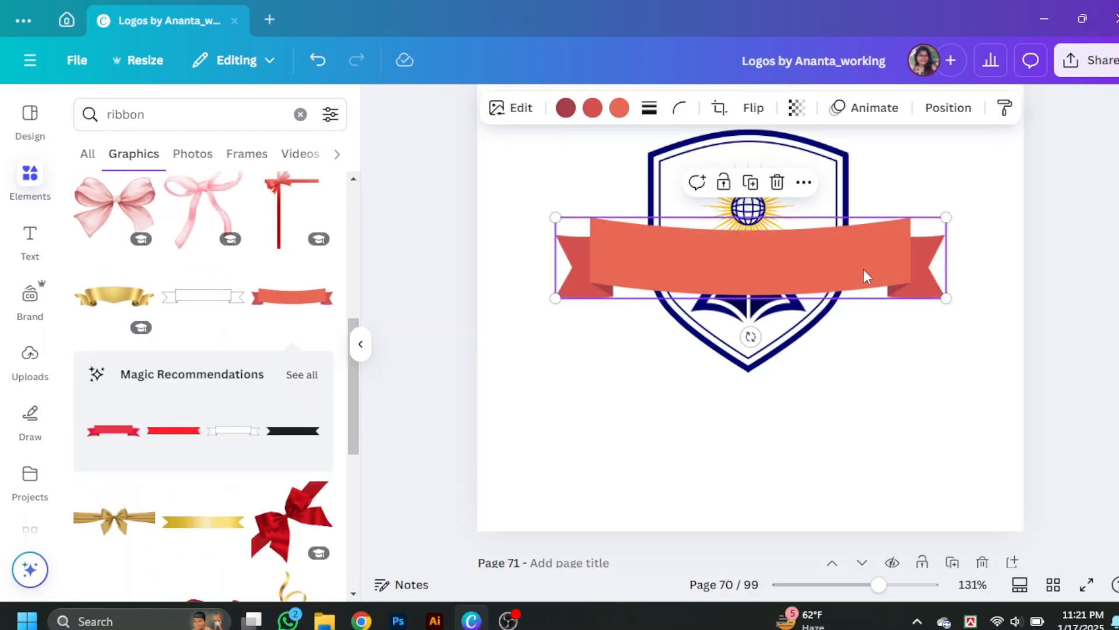
Step: Place the coral-red ribbon across the shield's lower tip and shrink it to slightly wider than the shield
{"action": "left_click_drag", "start_coordinate": [866, 274], "coordinate": [867, 379]}
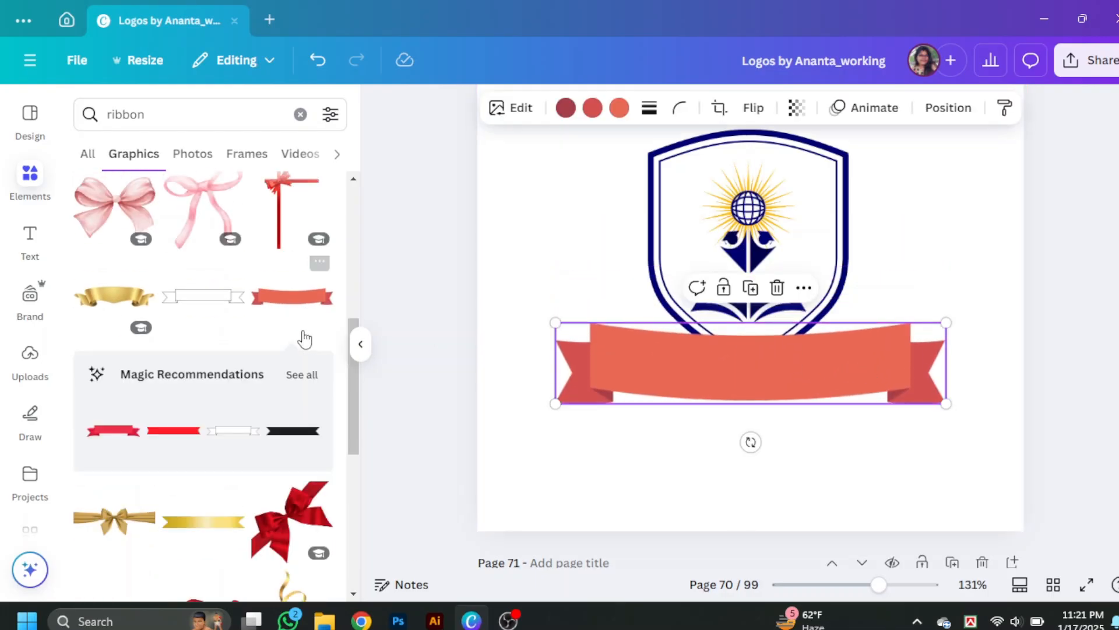
{"action": "left_click", "coordinate": [360, 346]}
{"action": "left_click_drag", "start_coordinate": [799, 404], "coordinate": [673, 337]}
{"action": "scroll", "coordinate": [712, 367], "scroll_direction": "up", "scroll_amount": 3}
{"action": "left_click", "coordinate": [608, 392]}
{"action": "scroll", "coordinate": [816, 380], "scroll_direction": "down", "scroll_amount": 1}
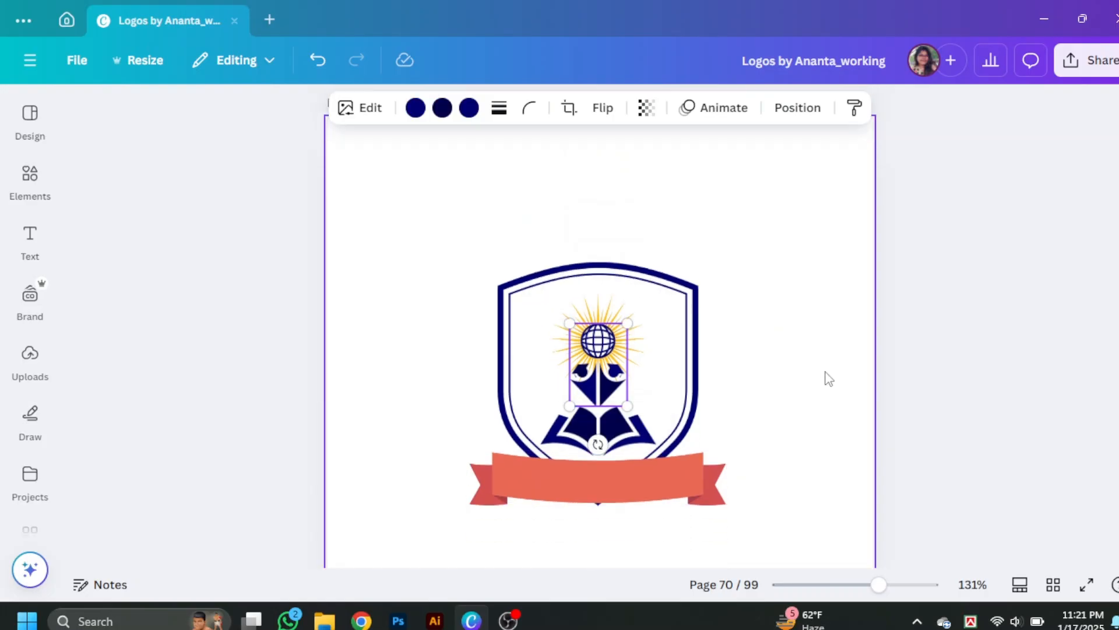
{"action": "scroll", "coordinate": [829, 379], "scroll_direction": "down", "scroll_amount": 2}
Step: Enlarge the ribbon slightly and recentre it across the lower end of the shield
{"action": "left_click", "coordinate": [699, 367]}
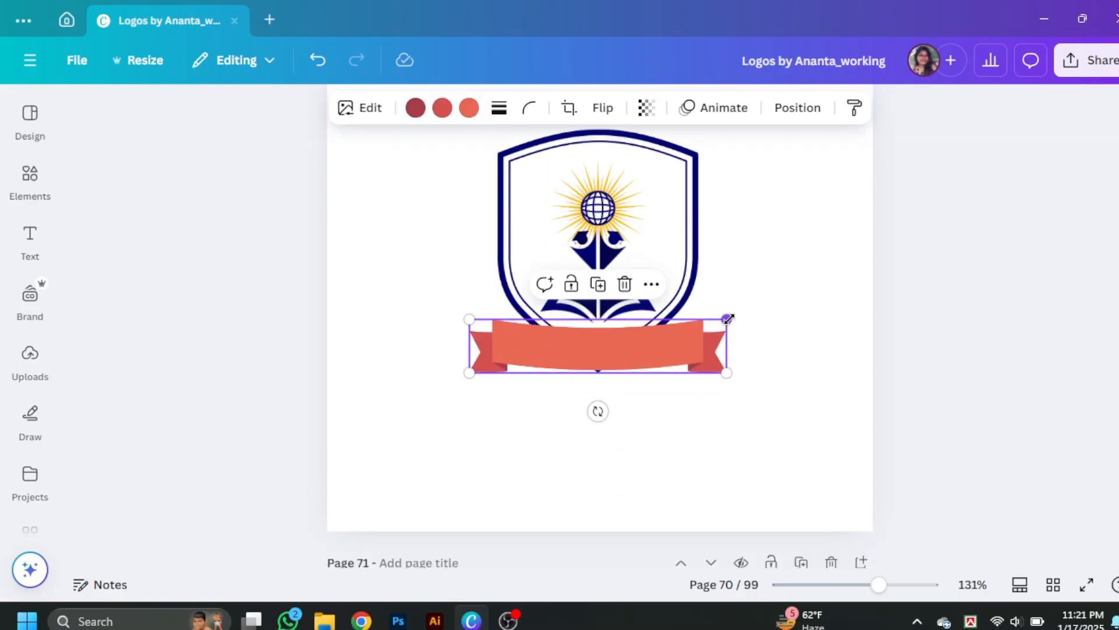
{"action": "left_click_drag", "start_coordinate": [728, 318], "coordinate": [750, 310]}
{"action": "left_click_drag", "start_coordinate": [716, 345], "coordinate": [708, 342]}
{"action": "left_click", "coordinate": [850, 330]}
Step: Enlarge the shield slightly and lower it, centred, so that its tip extends below the ribbon
{"action": "scroll", "coordinate": [845, 347], "scroll_direction": "up", "scroll_amount": 3}
{"action": "left_click", "coordinate": [670, 347]}
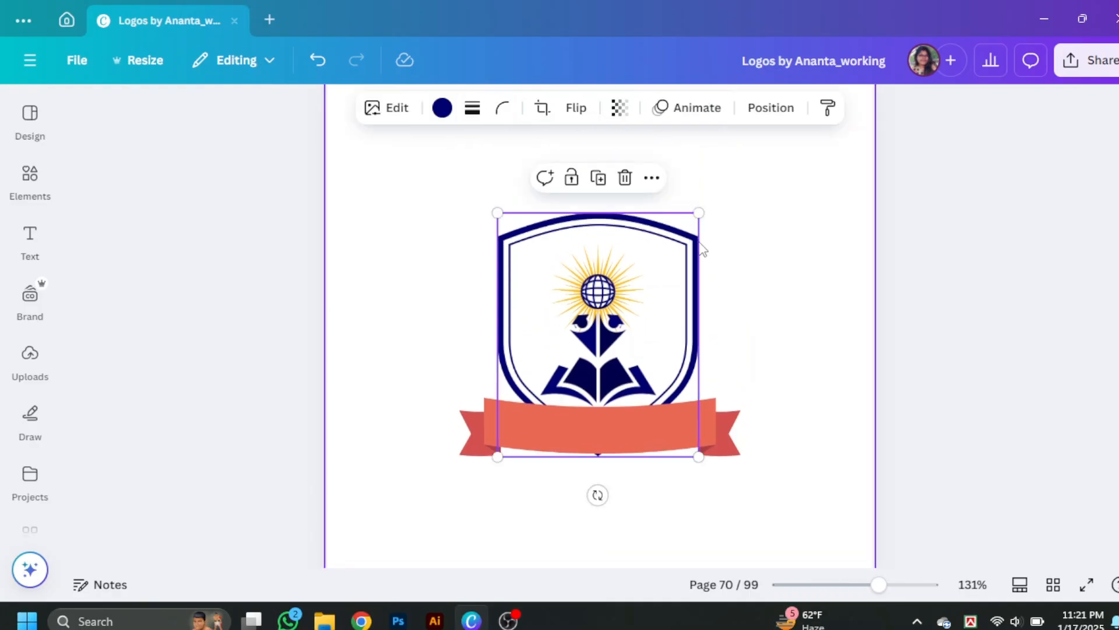
{"action": "left_click_drag", "start_coordinate": [700, 211], "coordinate": [709, 201]}
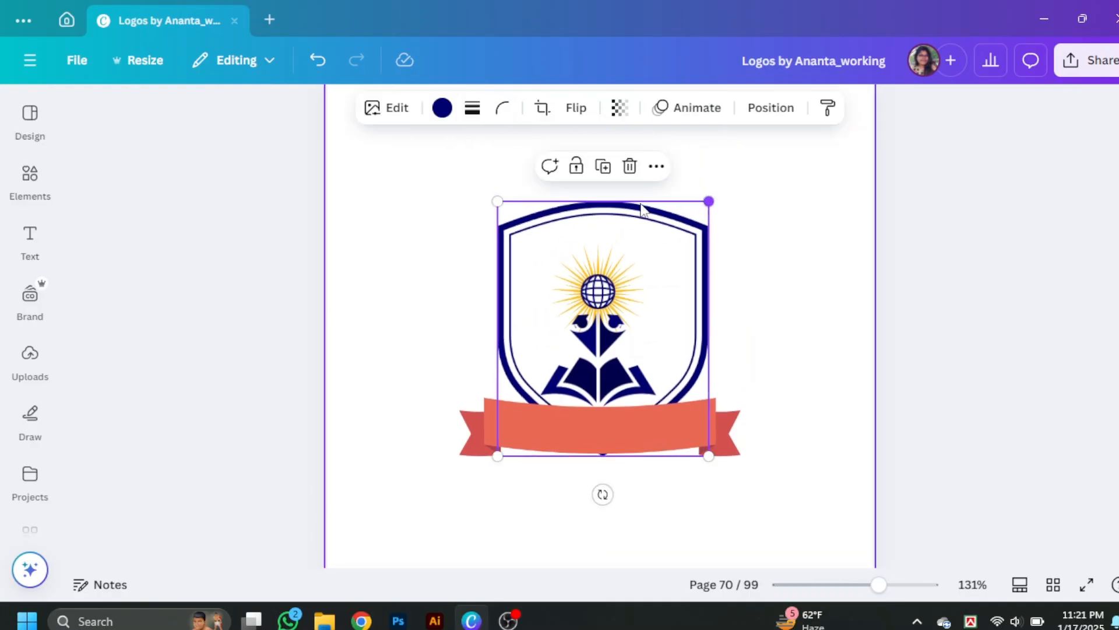
{"action": "left_click_drag", "start_coordinate": [497, 201], "coordinate": [491, 193]}
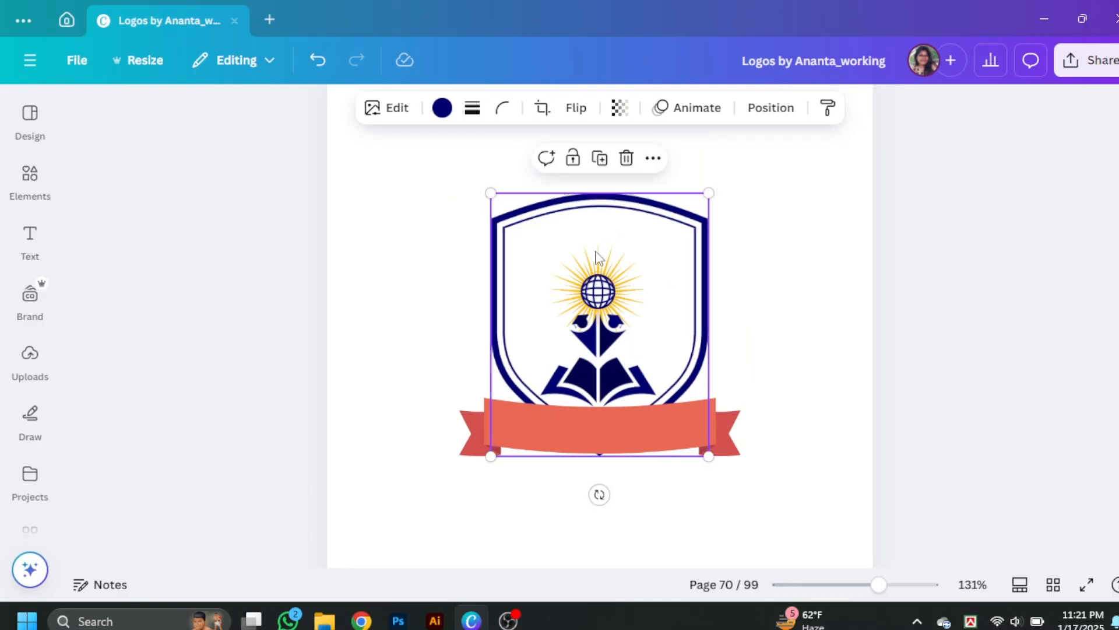
{"action": "left_click_drag", "start_coordinate": [692, 289], "coordinate": [688, 299]}
{"action": "left_click", "coordinate": [767, 352]}
Step: Move the golden sun rays one level up in the layer order, directly above the shield
{"action": "left_click", "coordinate": [640, 343]}
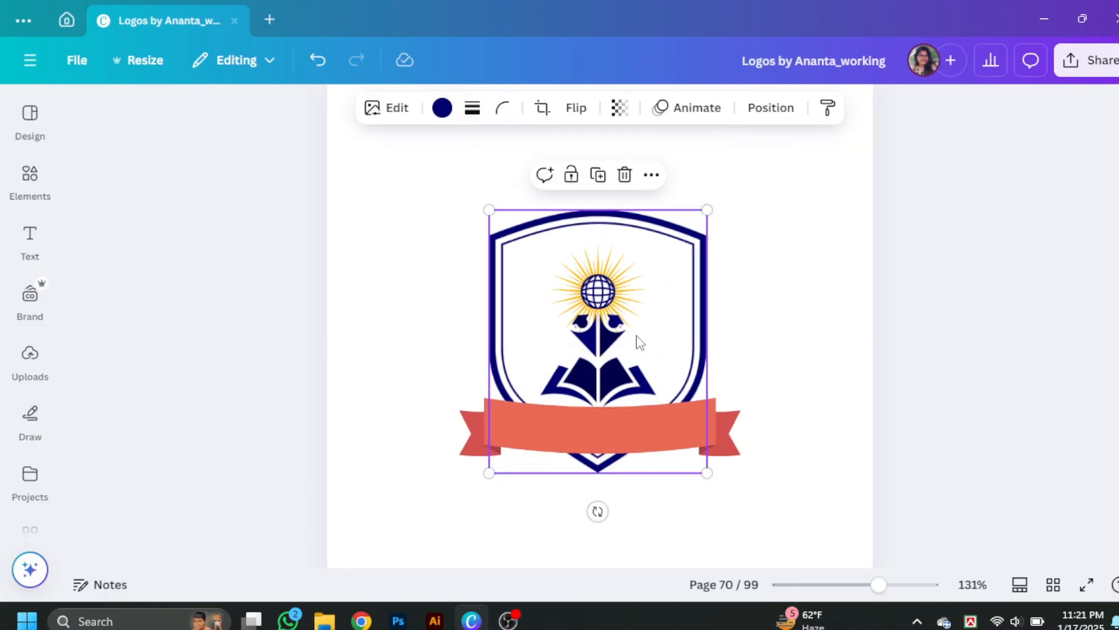
{"action": "right_click", "coordinate": [640, 343]}
{"action": "mouse_move", "coordinate": [750, 315]}
{"action": "left_click", "coordinate": [1000, 464]}
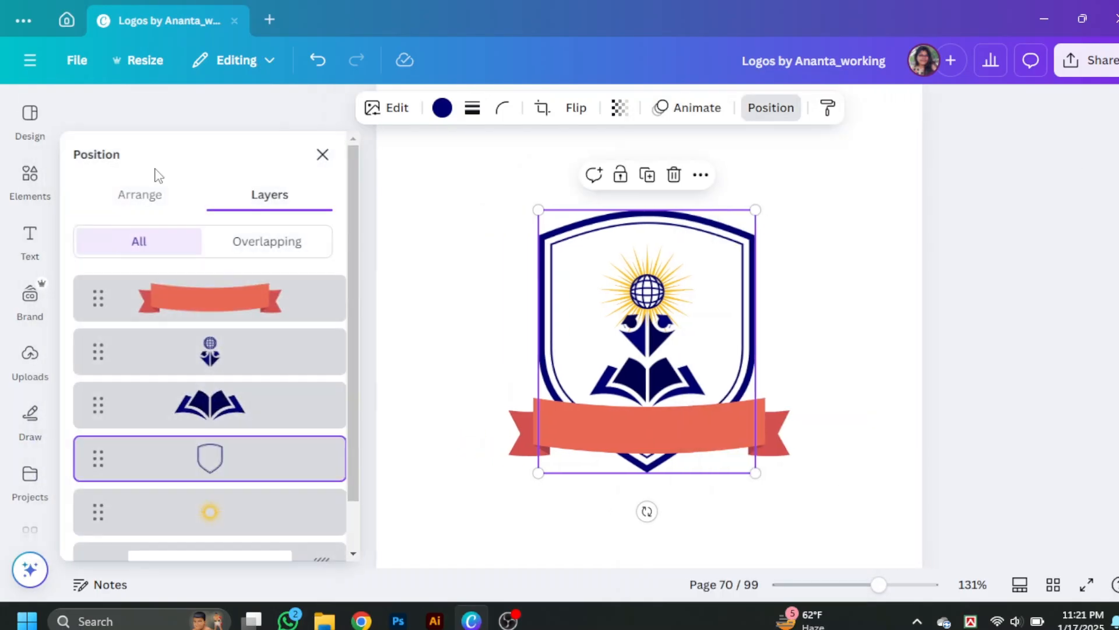
{"action": "left_click", "coordinate": [233, 357]}
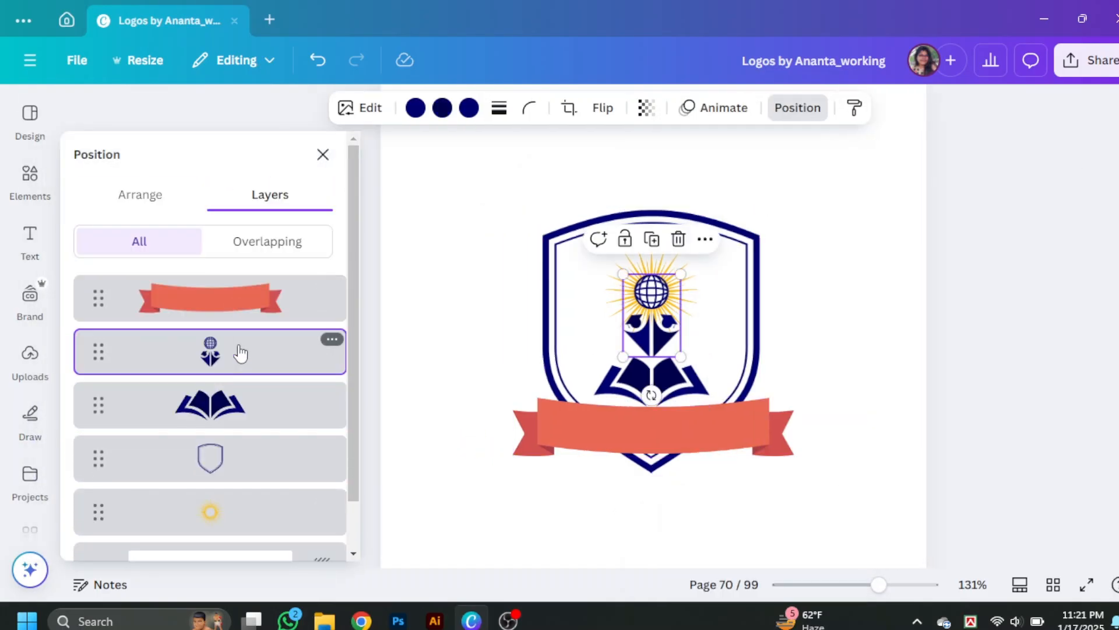
{"action": "left_click", "coordinate": [235, 418], "text": "shift"}
{"action": "scroll", "coordinate": [233, 419], "scroll_direction": "down", "scroll_amount": 1}
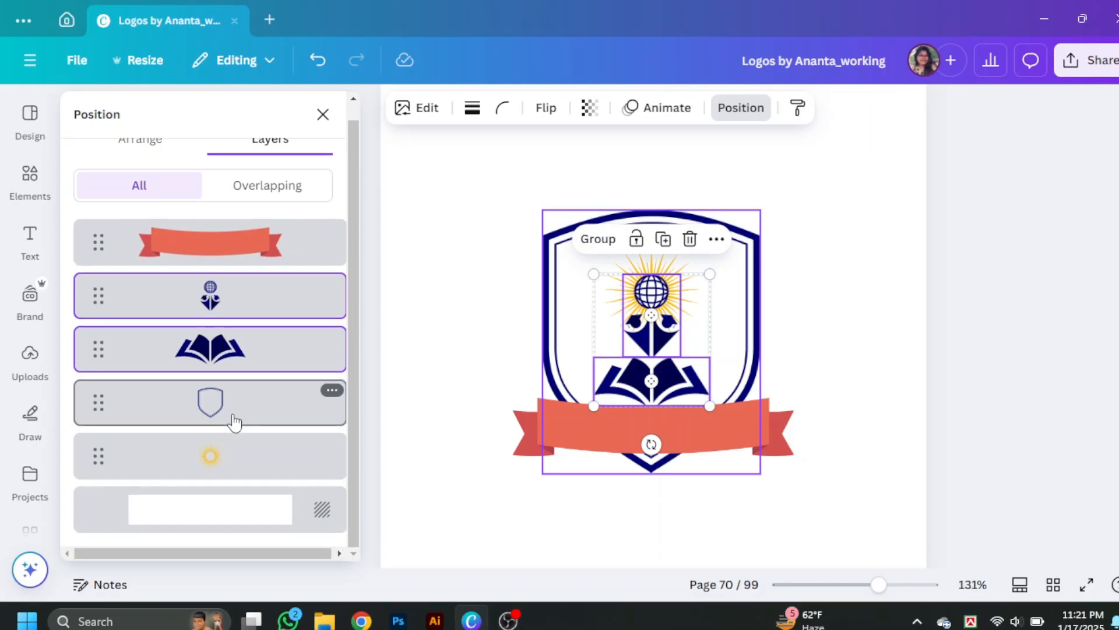
{"action": "left_click", "coordinate": [226, 459]}
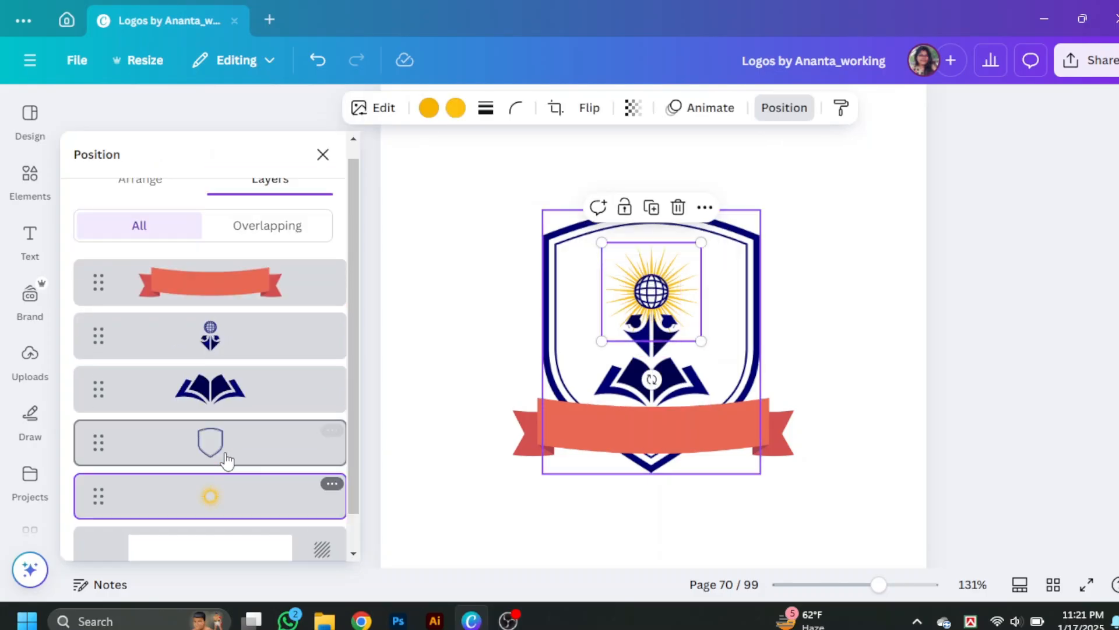
{"action": "left_click_drag", "start_coordinate": [239, 502], "coordinate": [234, 429]}
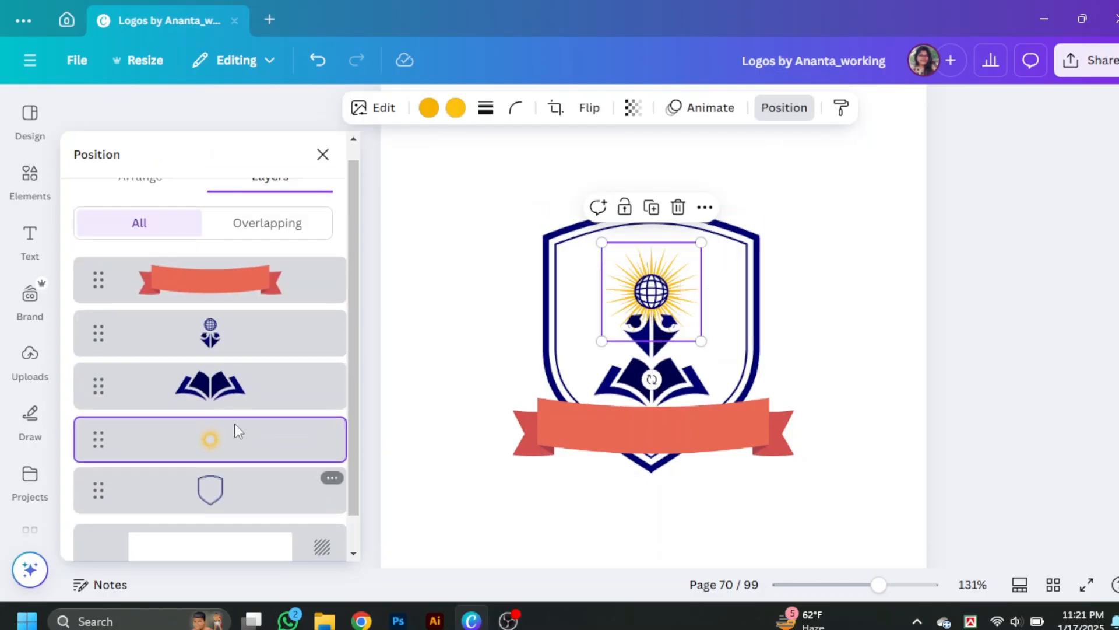
Step: Enlarge the sun rays, globe-and-graduates graphic and open book together and recentre them inside the shield
{"action": "left_click", "coordinate": [652, 354], "text": "shift"}
{"action": "left_click", "coordinate": [667, 385], "text": "shift"}
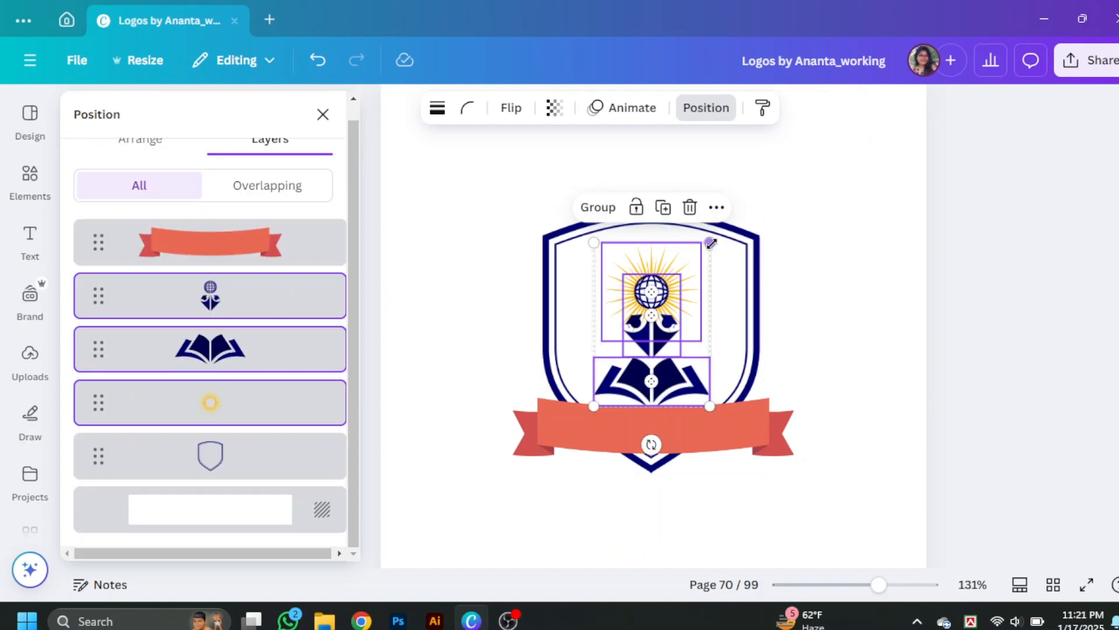
{"action": "left_click_drag", "start_coordinate": [711, 242], "coordinate": [722, 224]}
{"action": "left_click_drag", "start_coordinate": [671, 338], "coordinate": [663, 340]}
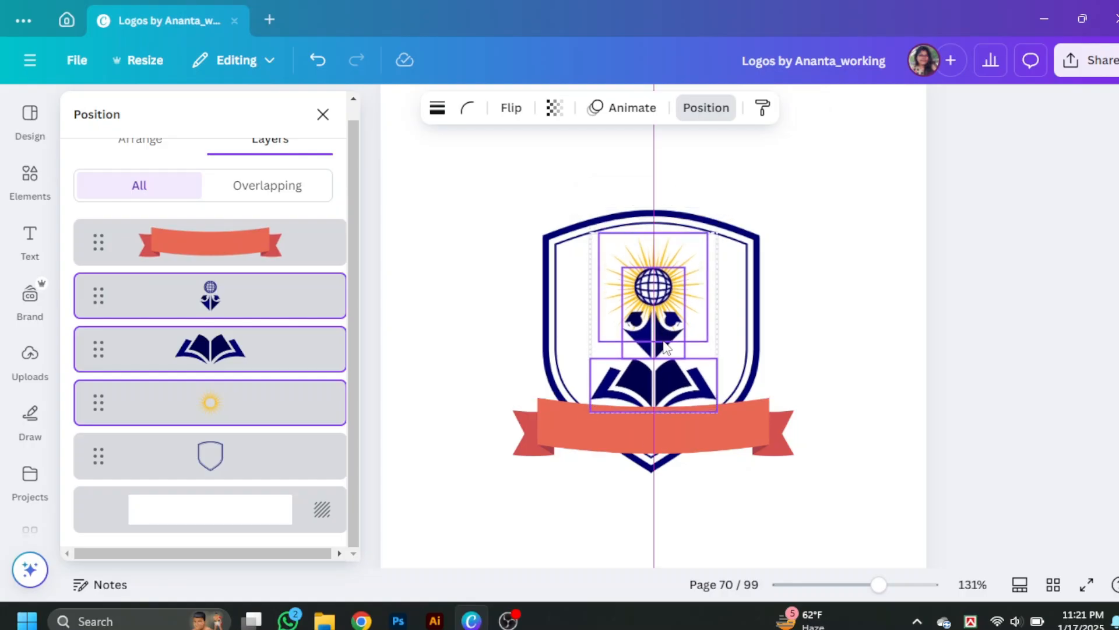
{"action": "left_click_drag", "start_coordinate": [667, 346], "coordinate": [666, 346]}
{"action": "left_click_drag", "start_coordinate": [588, 231], "coordinate": [583, 227]}
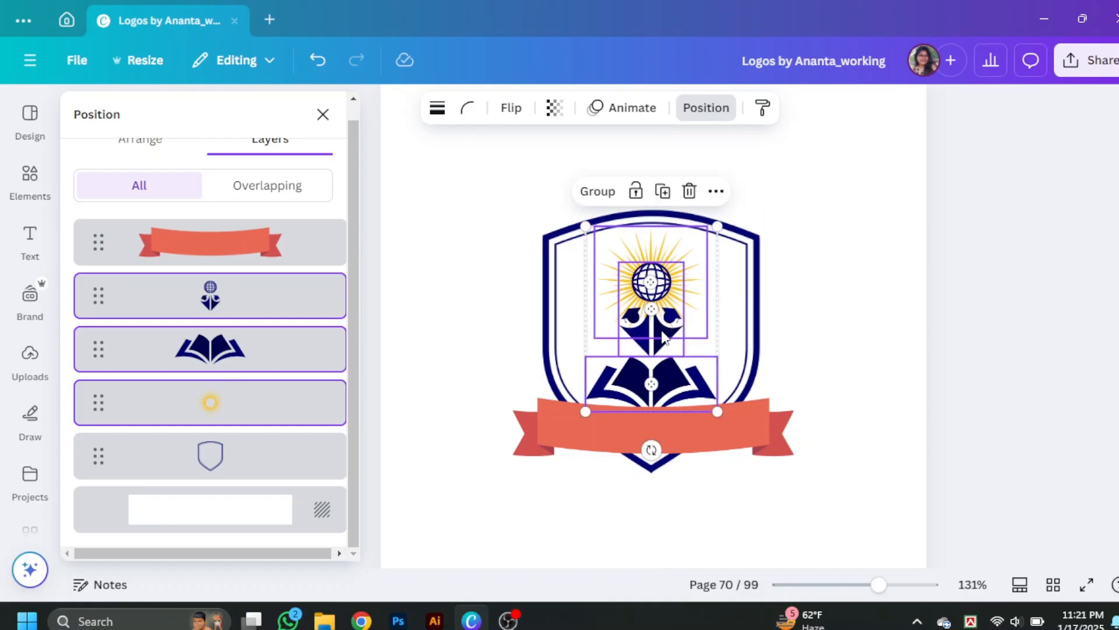
{"action": "left_click", "coordinate": [1016, 337]}
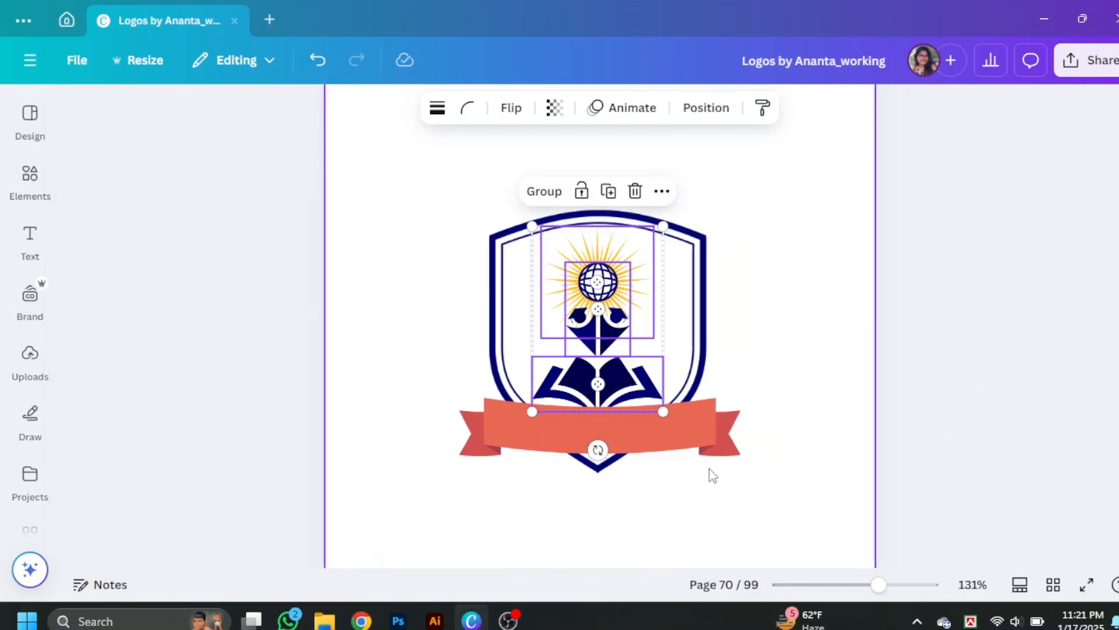
Step: Recolour the ribbon with document colours: navy for the front band, dark blue for the tails and #00004c for the folds
{"action": "left_click", "coordinate": [729, 432]}
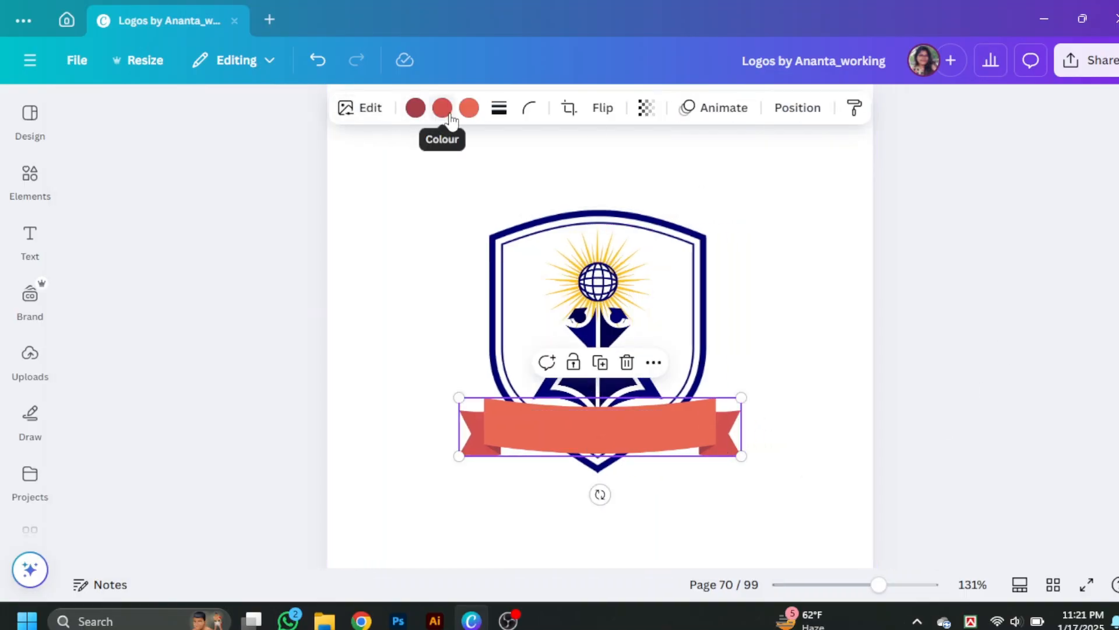
{"action": "left_click", "coordinate": [470, 116]}
{"action": "left_click", "coordinate": [282, 288]}
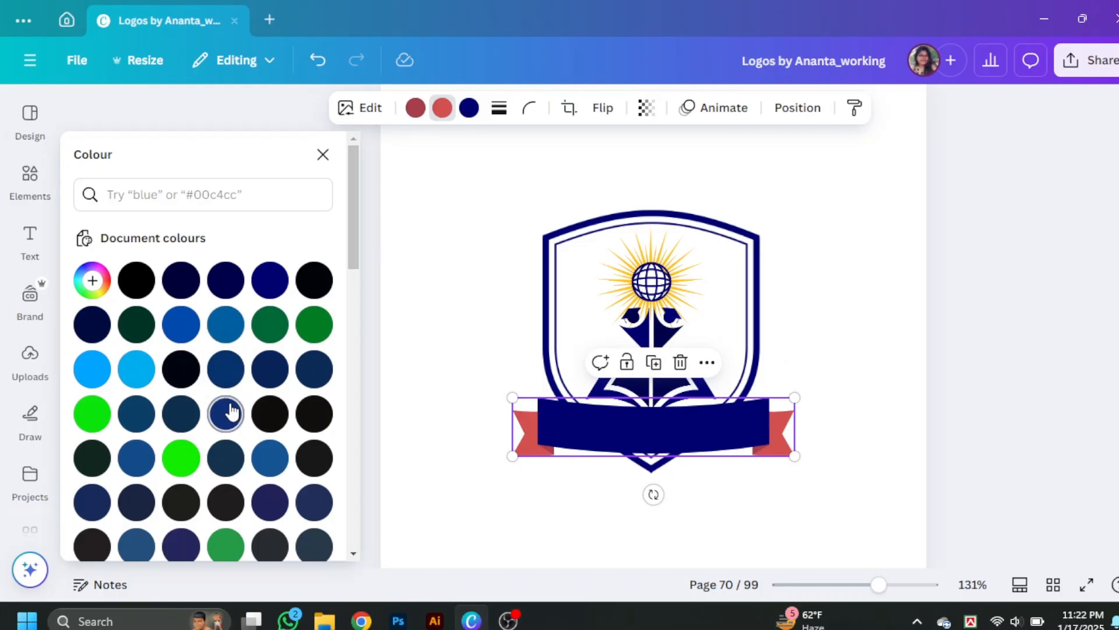
{"action": "left_click", "coordinate": [232, 411]}
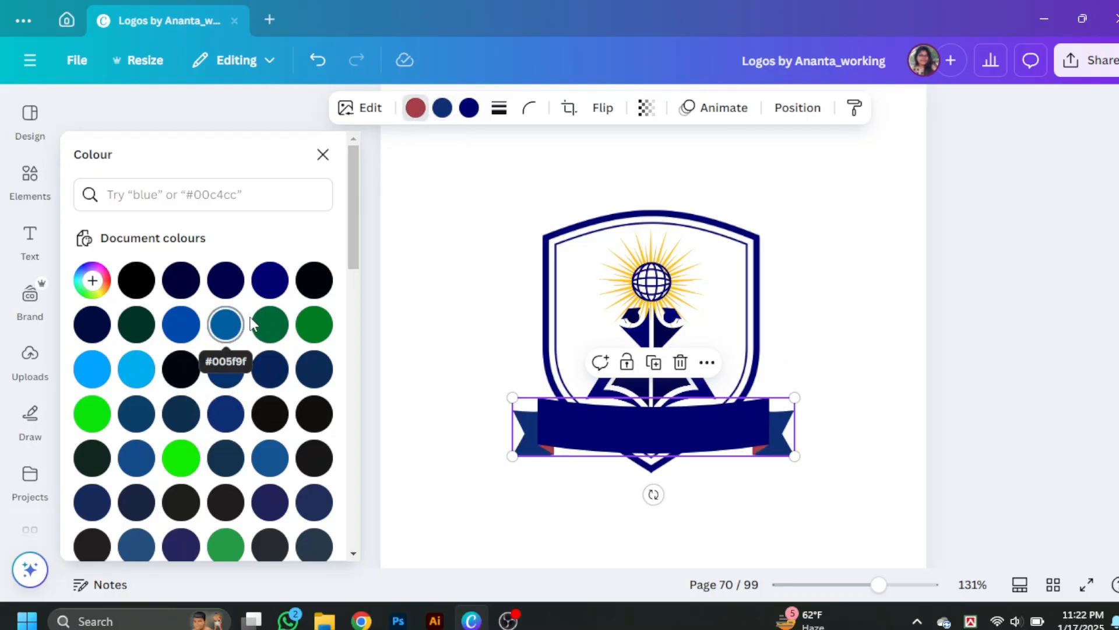
{"action": "left_click", "coordinate": [194, 330]}
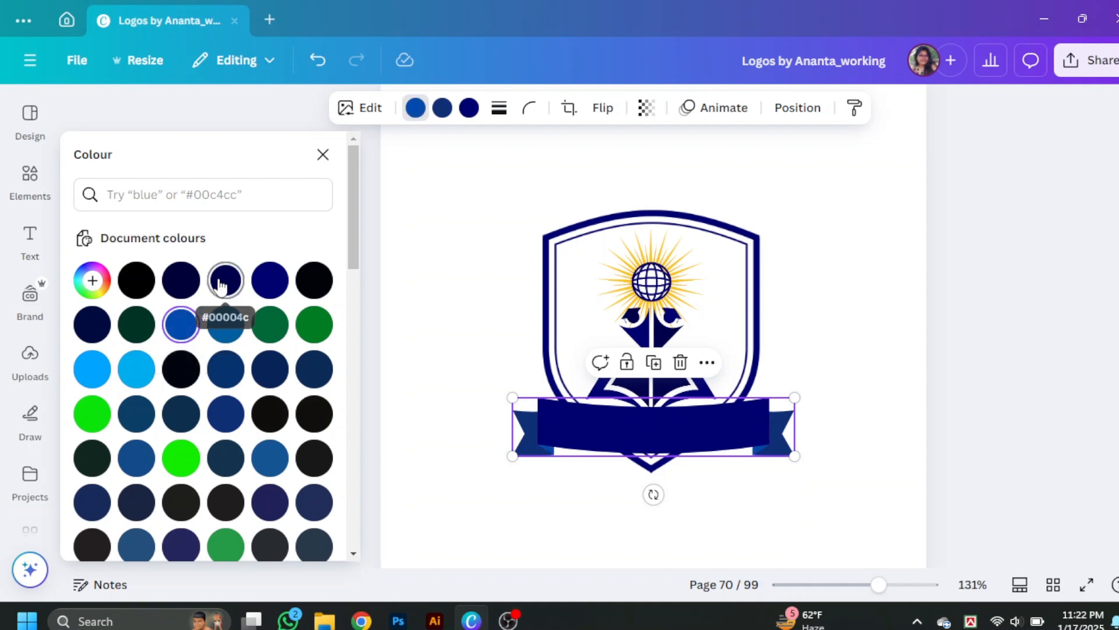
{"action": "left_click", "coordinate": [1036, 356]}
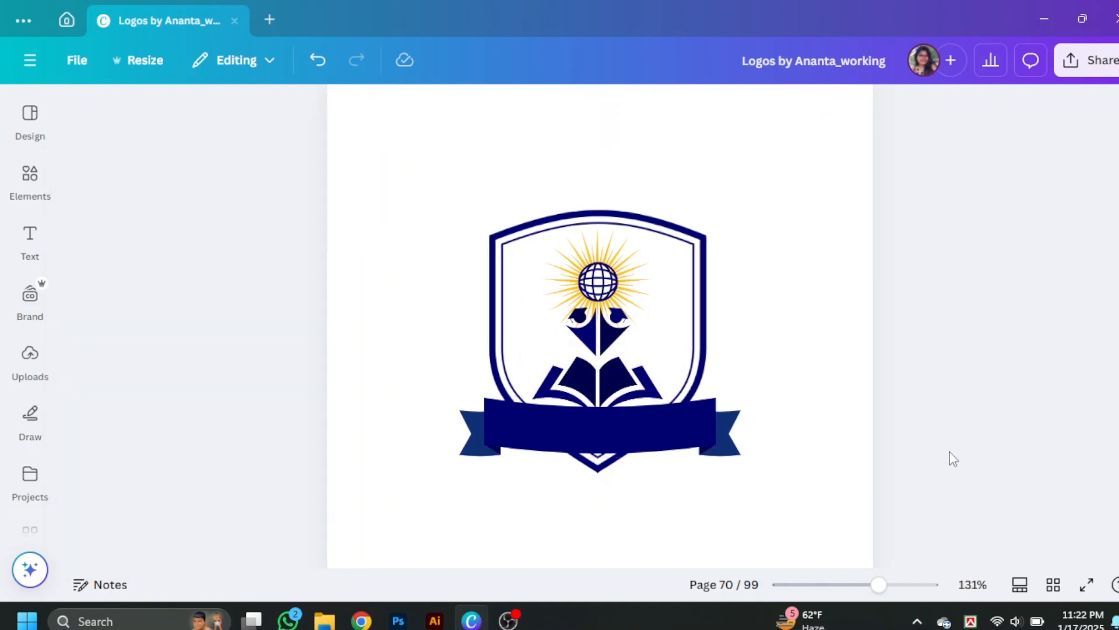
Step: Widen the navy ribbon slightly and recentre it across the lower end of the shield
{"action": "scroll", "coordinate": [949, 459], "scroll_direction": "down", "scroll_amount": 2}
{"action": "left_click", "coordinate": [685, 350]}
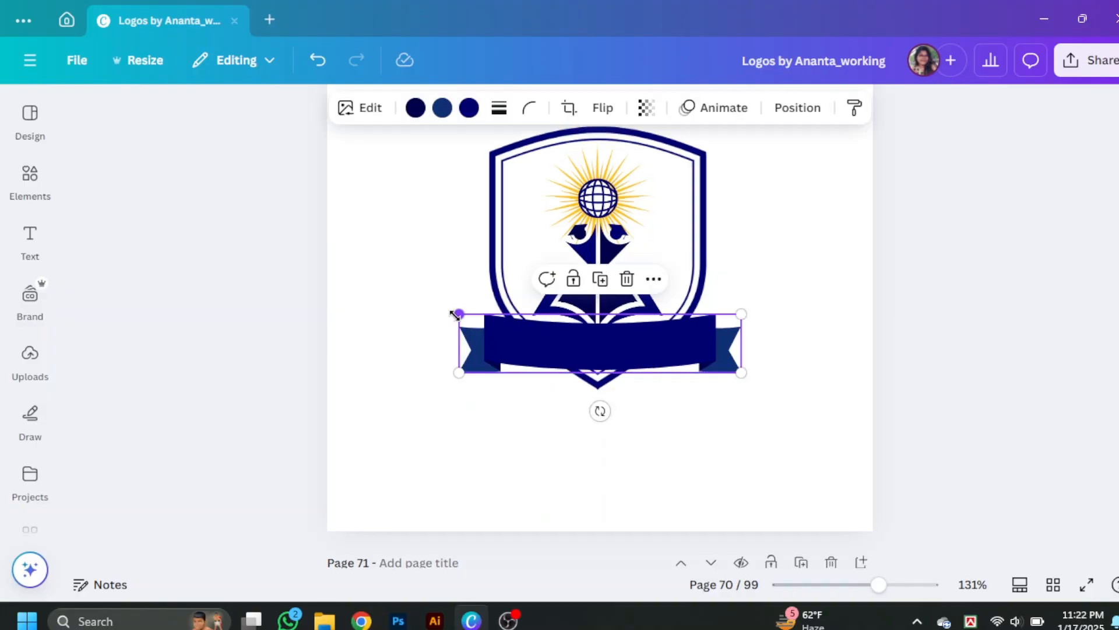
{"action": "left_click_drag", "start_coordinate": [685, 350], "coordinate": [689, 350]}
{"action": "scroll", "coordinate": [690, 351], "scroll_direction": "up", "scroll_amount": 1}
{"action": "left_click_drag", "start_coordinate": [747, 458], "coordinate": [740, 455]}
{"action": "left_click_drag", "start_coordinate": [670, 428], "coordinate": [676, 428]}
{"action": "left_click", "coordinate": [408, 326]}
Step: Add a heading over the ribbon with the text "World University"
{"action": "left_click", "coordinate": [30, 242]}
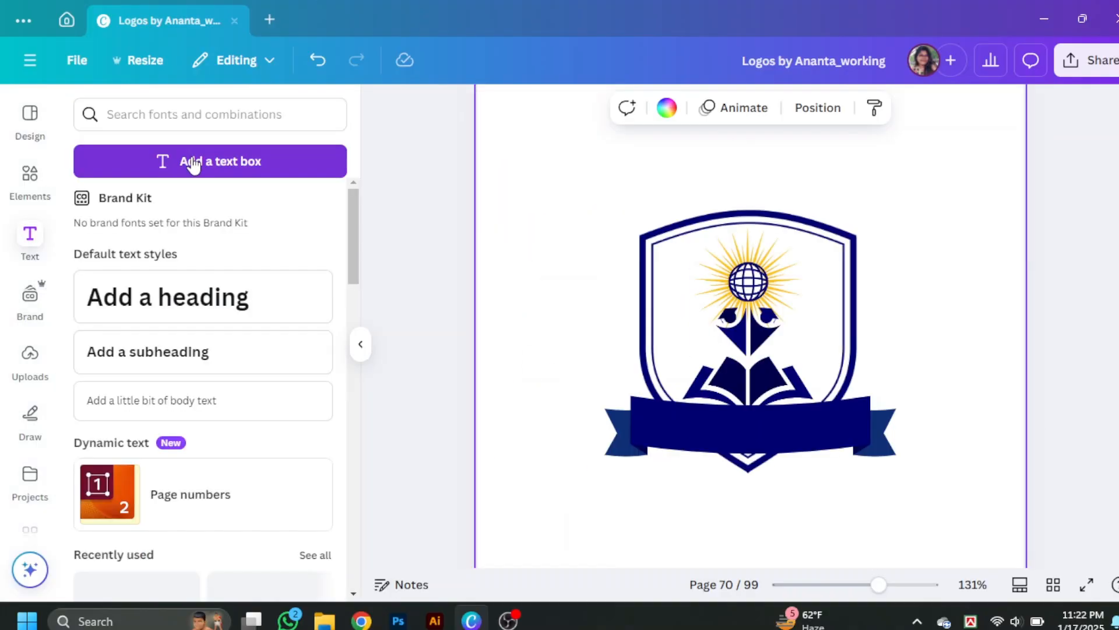
{"action": "left_click", "coordinate": [207, 288]}
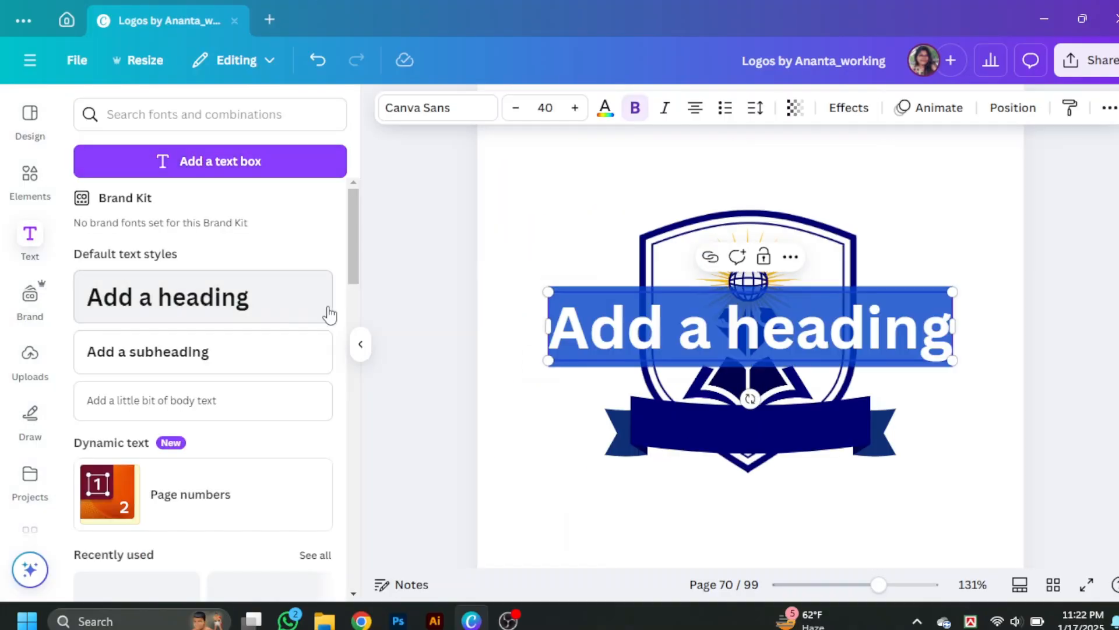
{"action": "left_click", "coordinate": [358, 350]}
{"action": "left_click", "coordinate": [647, 325]}
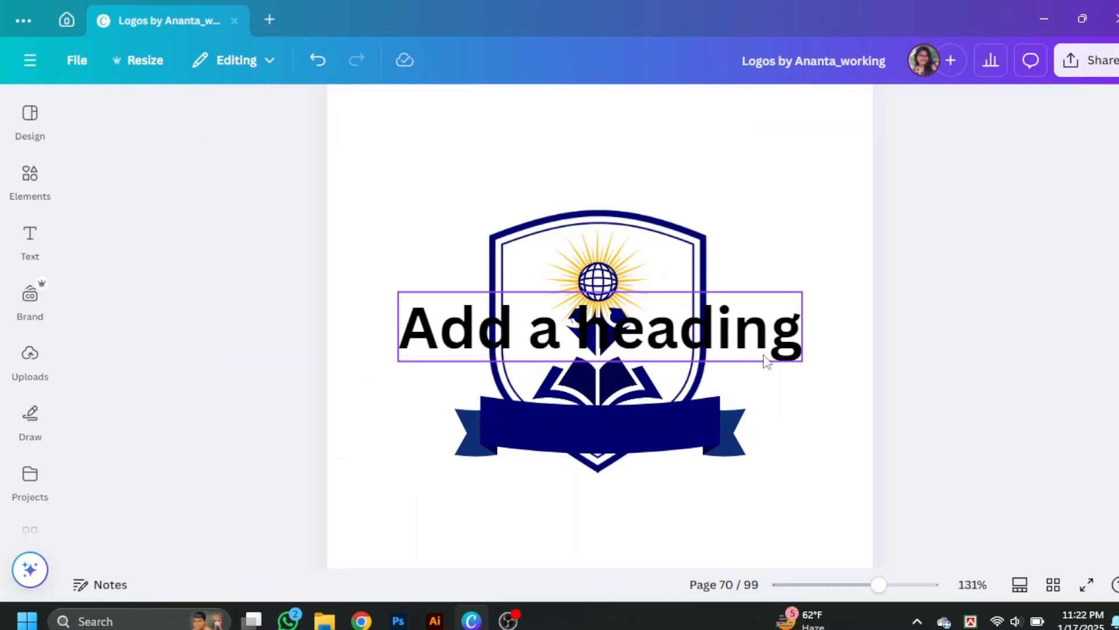
{"action": "left_click_drag", "start_coordinate": [706, 342], "coordinate": [721, 426]}
{"action": "double_click", "coordinate": [770, 435]}
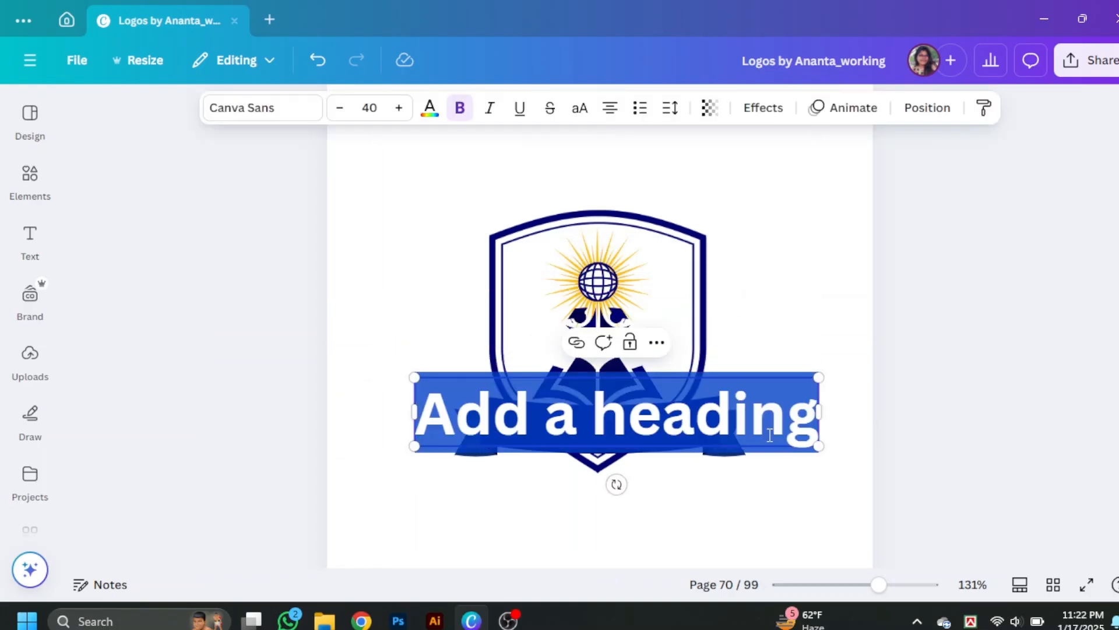
{"action": "type", "text": "World"}
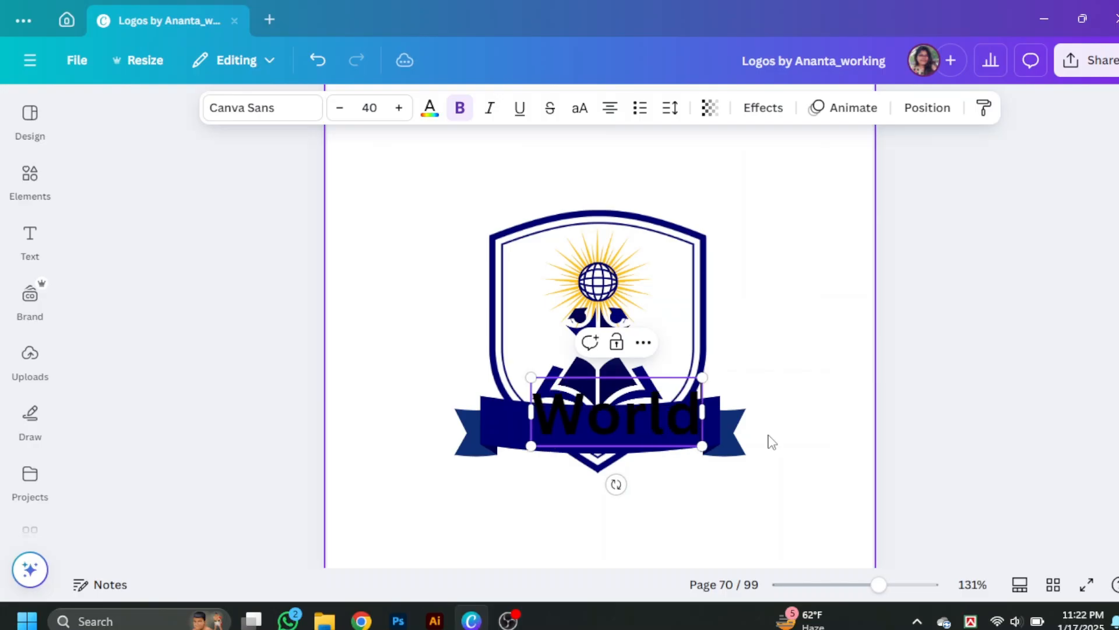
{"action": "type", "text": " University"}
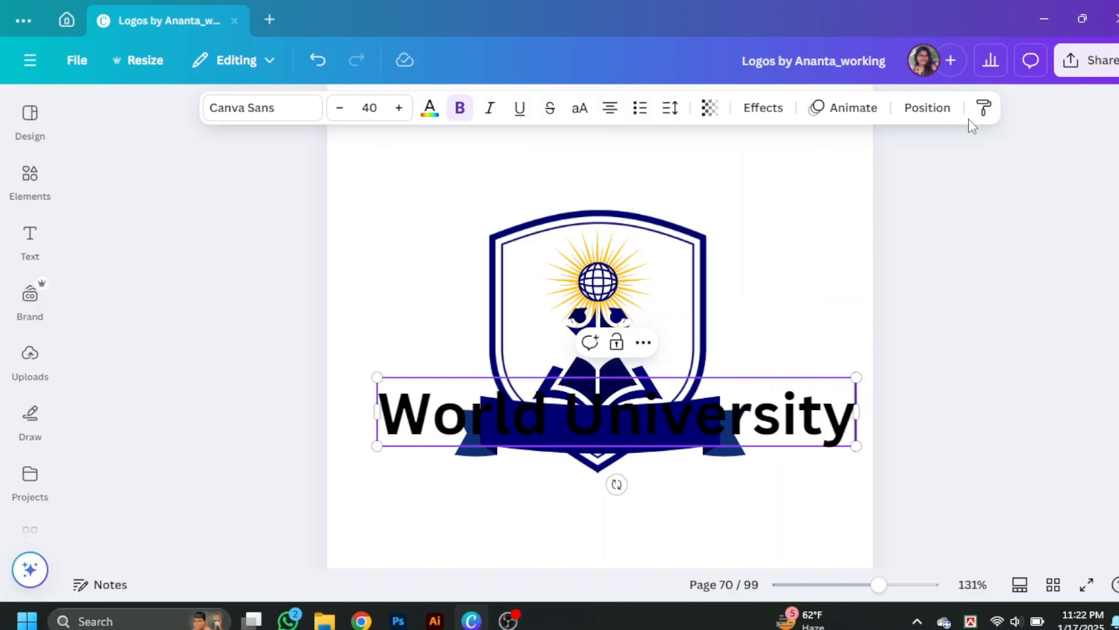
Step: Format the "World University" heading in uppercase at font size 20 and colour it white
{"action": "left_click", "coordinate": [579, 107]}
{"action": "left_click", "coordinate": [370, 107]}
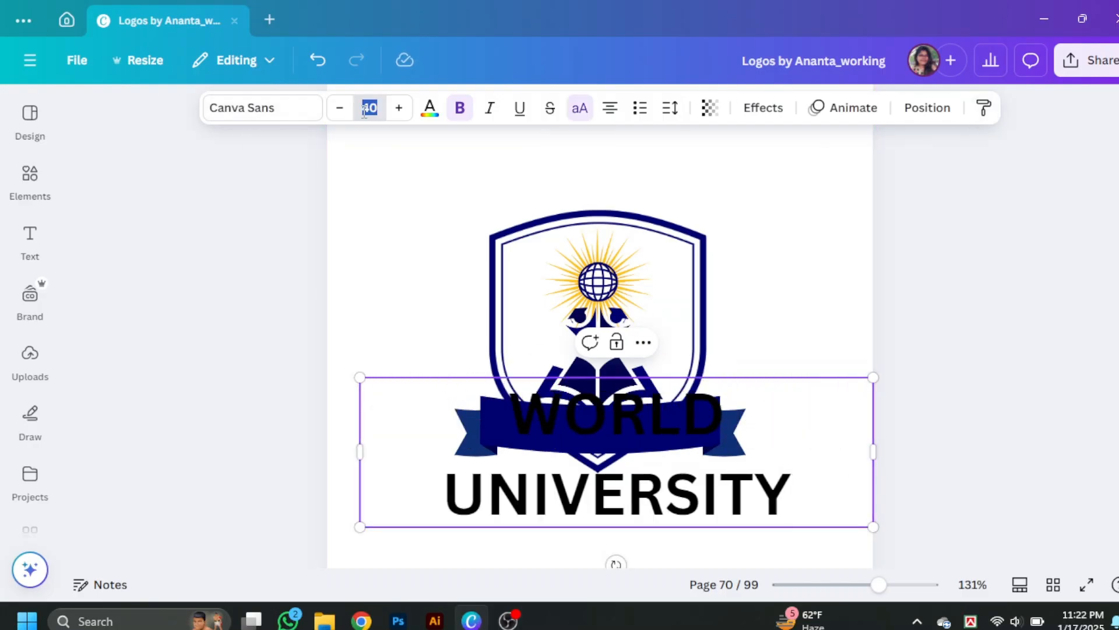
{"action": "type", "text": "20"}
{"action": "key", "text": "Return"}
{"action": "left_click", "coordinate": [430, 107]}
{"action": "left_click", "coordinate": [225, 540]}
{"action": "scroll", "coordinate": [255, 325], "scroll_direction": "down", "scroll_amount": 5}
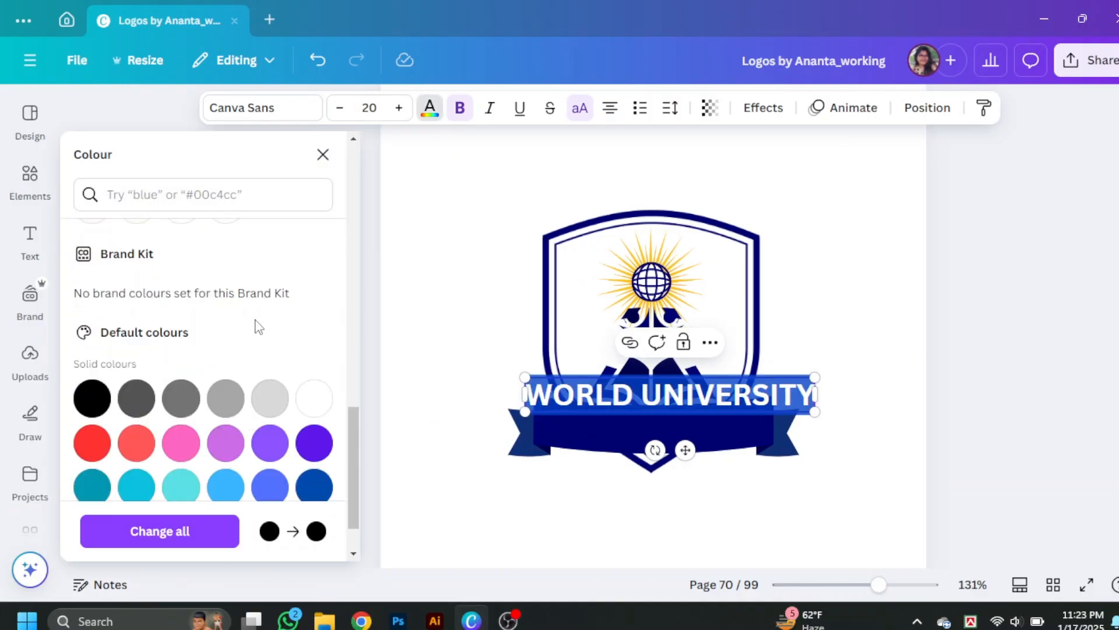
{"action": "scroll", "coordinate": [225, 295], "scroll_direction": "up", "scroll_amount": 1}
{"action": "left_click", "coordinate": [513, 342]}
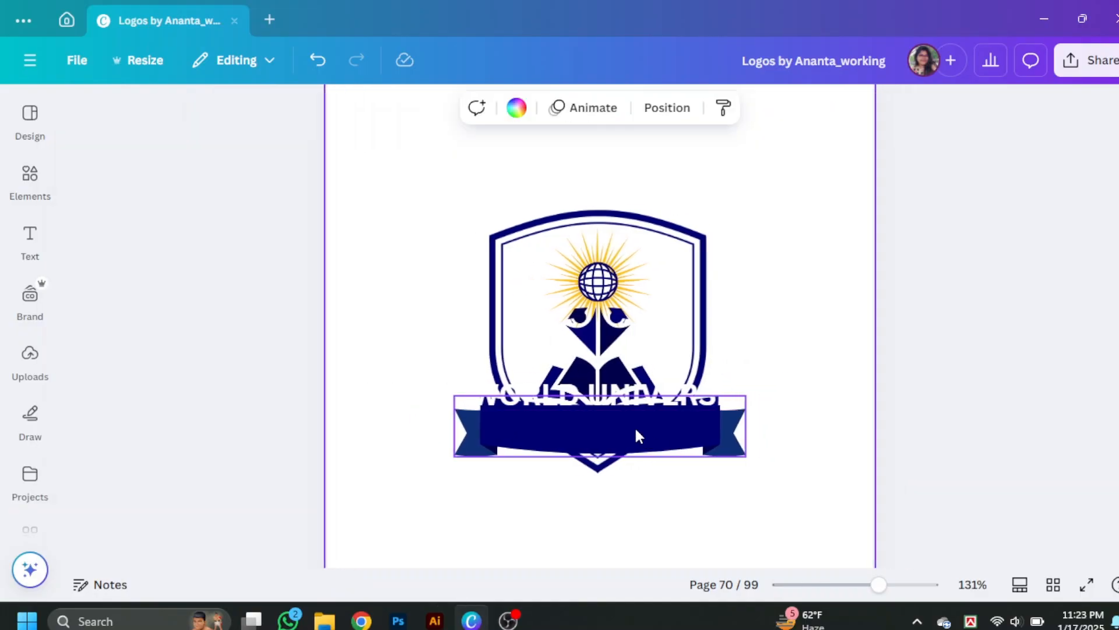
Step: Place the WORLD UNIVERSITY text on the ribbon's front band and reduce its font size to 14
{"action": "left_click_drag", "start_coordinate": [645, 398], "coordinate": [640, 429]}
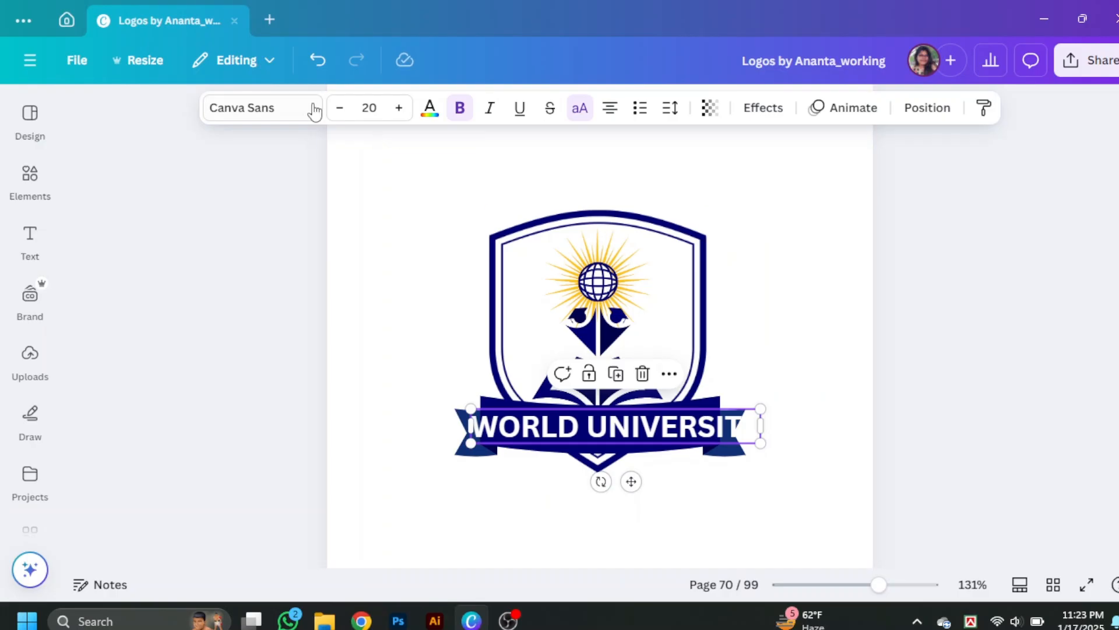
{"action": "left_click", "coordinate": [340, 123]}
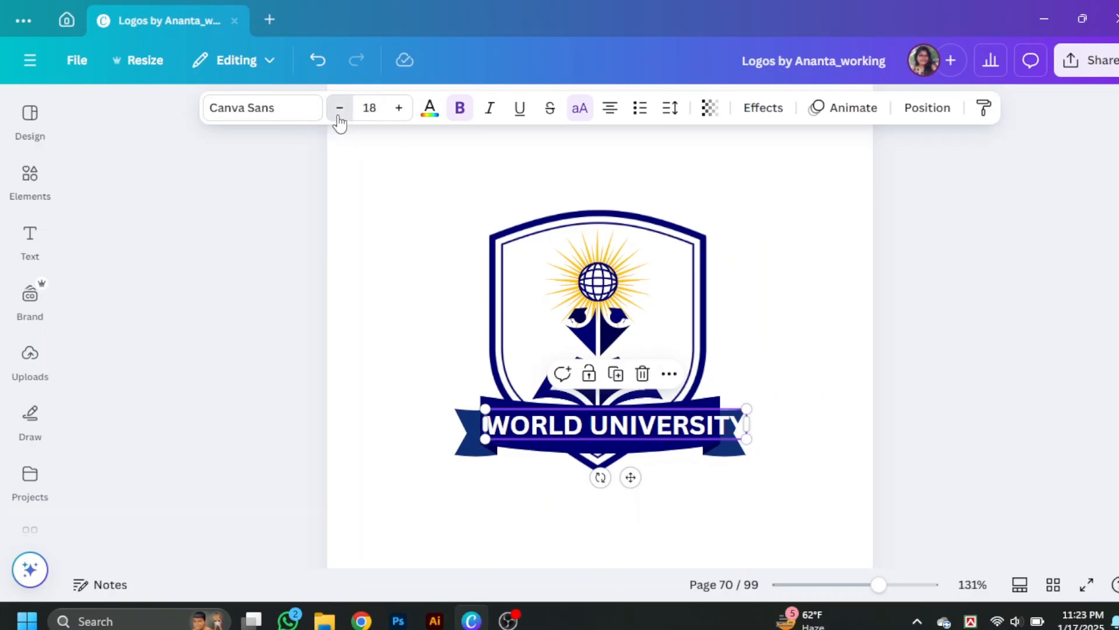
{"action": "double_click", "coordinate": [340, 123]}
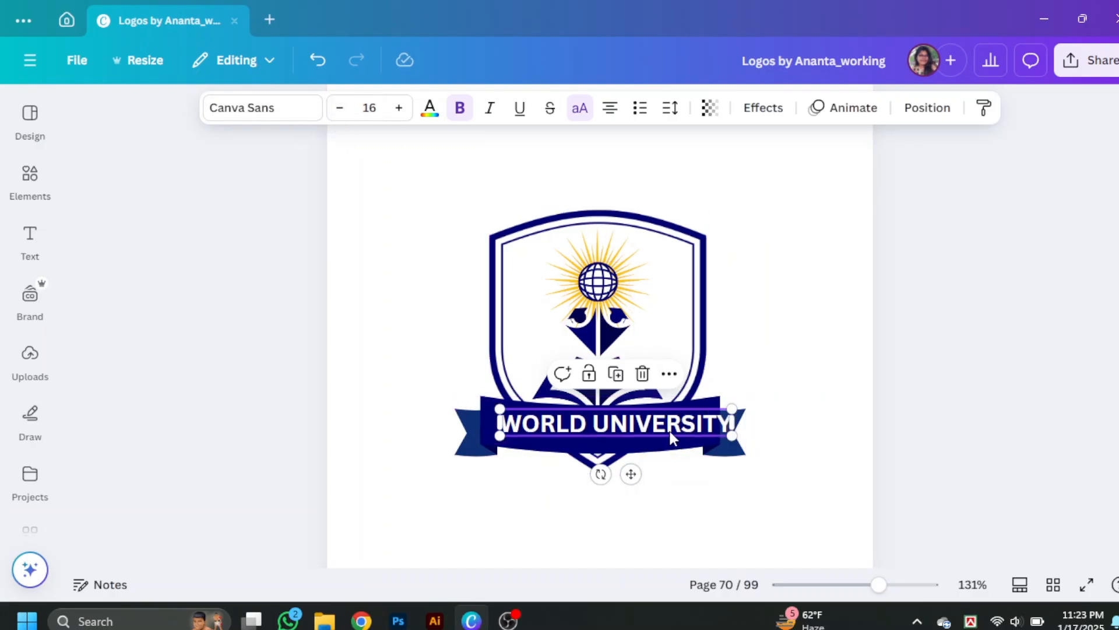
{"action": "left_click_drag", "start_coordinate": [667, 428], "coordinate": [655, 425]}
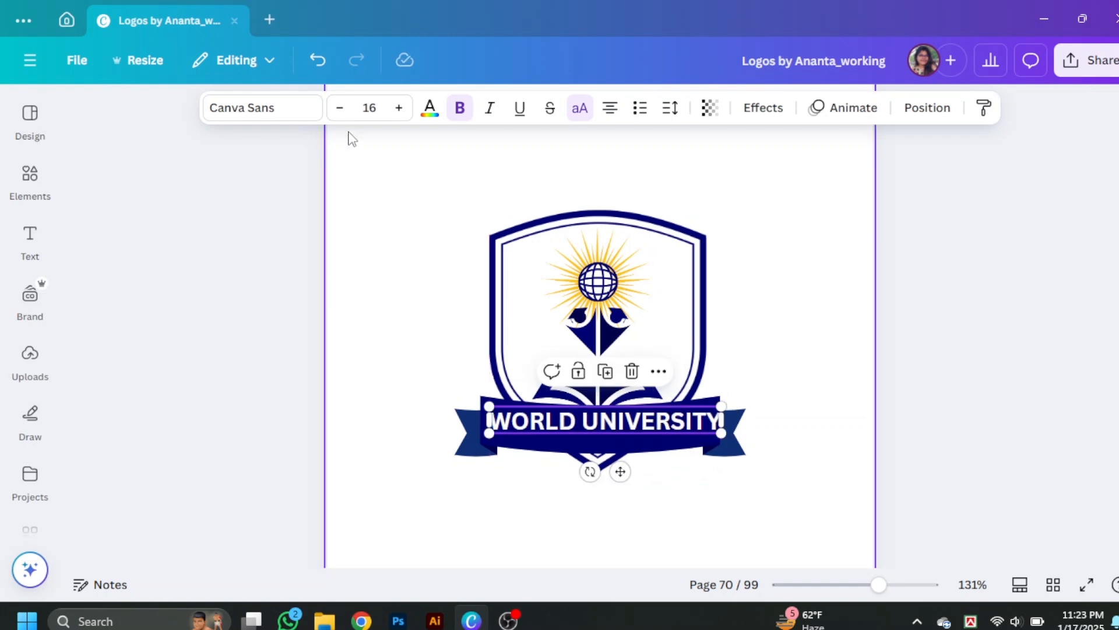
{"action": "left_click", "coordinate": [340, 107]}
{"action": "left_click", "coordinate": [339, 108]}
{"action": "left_click", "coordinate": [781, 354]}
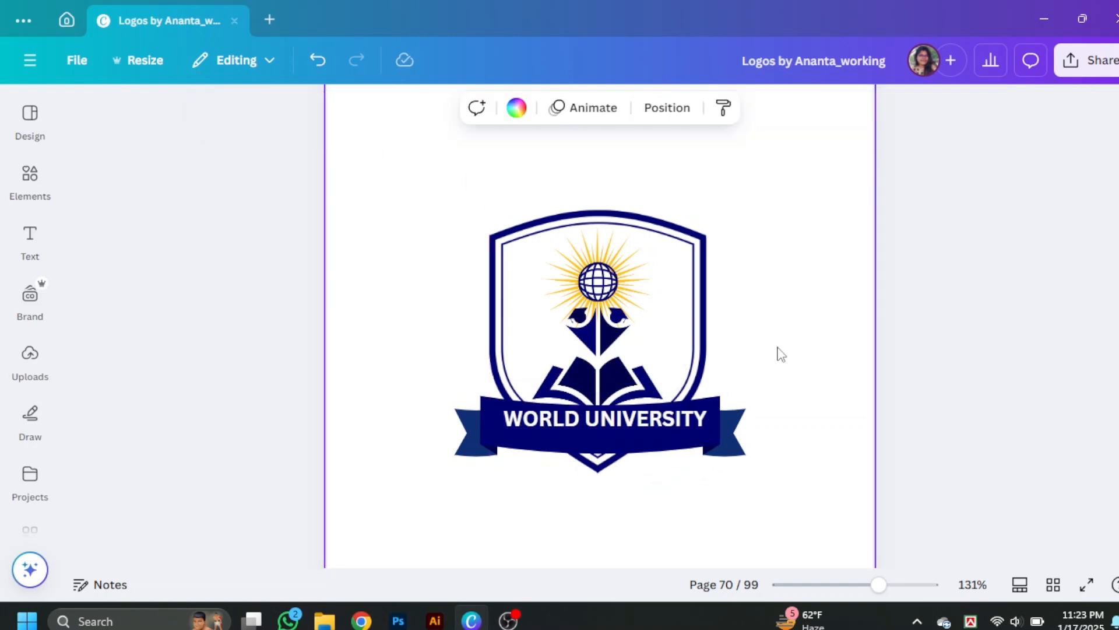
{"action": "left_click", "coordinate": [623, 424]}
{"action": "left_click_drag", "start_coordinate": [625, 422], "coordinate": [621, 429]}
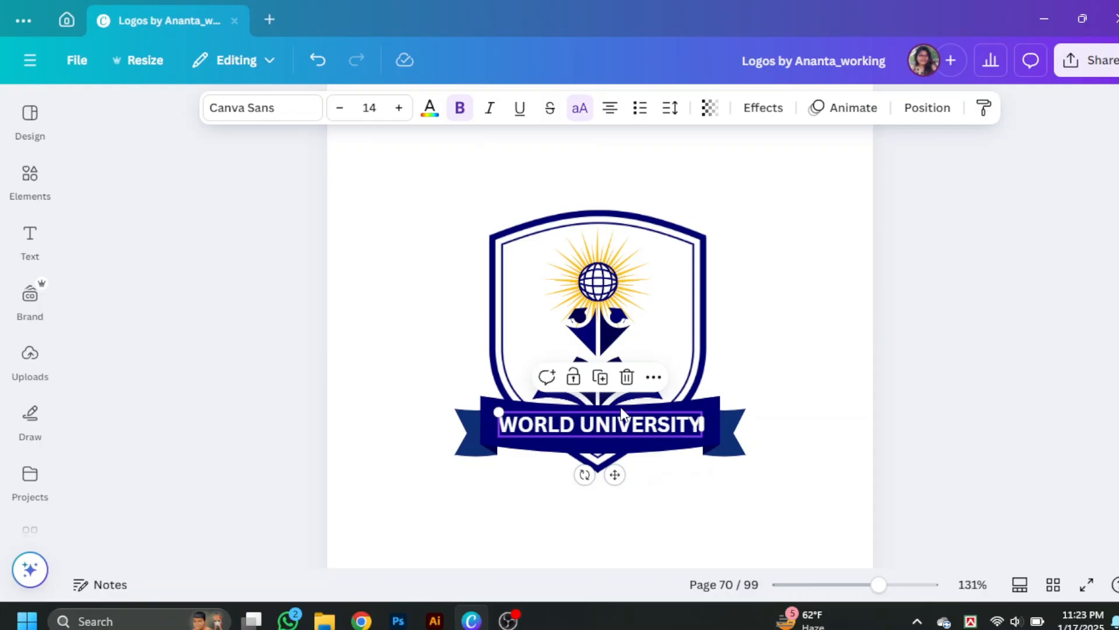
Step: Change the font of the WORLD UNIVERSITY text to Berthold Block
{"action": "left_click", "coordinate": [232, 109]}
{"action": "scroll", "coordinate": [193, 350], "scroll_direction": "down", "scroll_amount": 4}
{"action": "left_click", "coordinate": [134, 328]}
{"action": "scroll", "coordinate": [193, 326], "scroll_direction": "down", "scroll_amount": 1}
{"action": "left_click", "coordinate": [194, 281]}
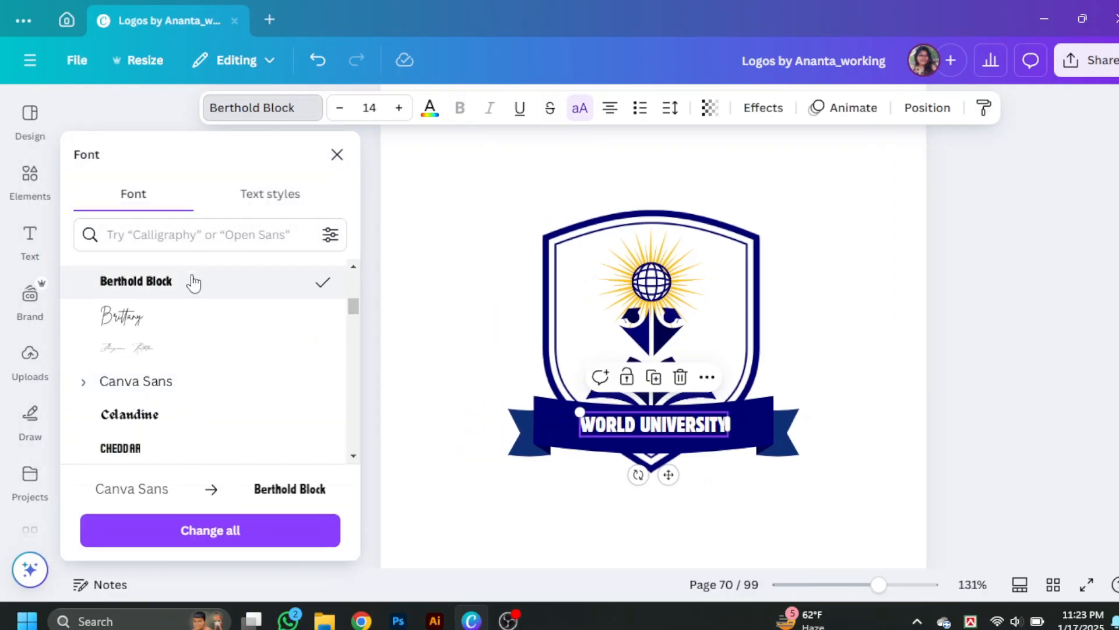
Step: Try the Chunk Five, CMU Serif and Gill Sans Display fonts on the WORLD UNIVERSITY text
{"action": "scroll", "coordinate": [175, 327], "scroll_direction": "down", "scroll_amount": 2}
{"action": "scroll", "coordinate": [153, 355], "scroll_direction": "down", "scroll_amount": 2}
{"action": "left_click", "coordinate": [163, 317]}
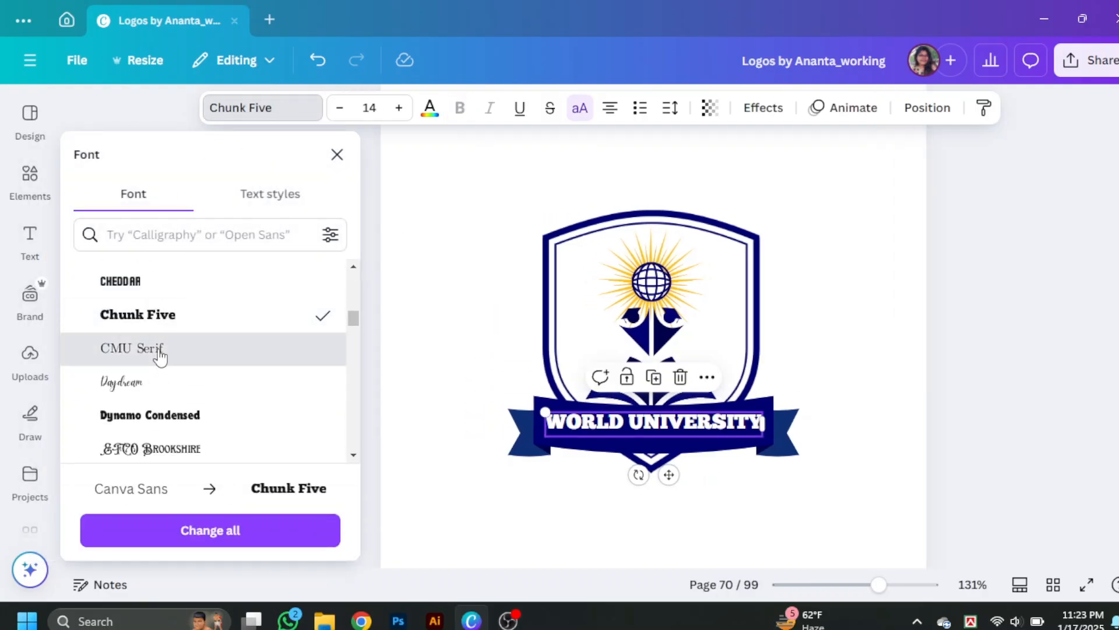
{"action": "left_click", "coordinate": [160, 356]}
{"action": "scroll", "coordinate": [166, 379], "scroll_direction": "down", "scroll_amount": 3}
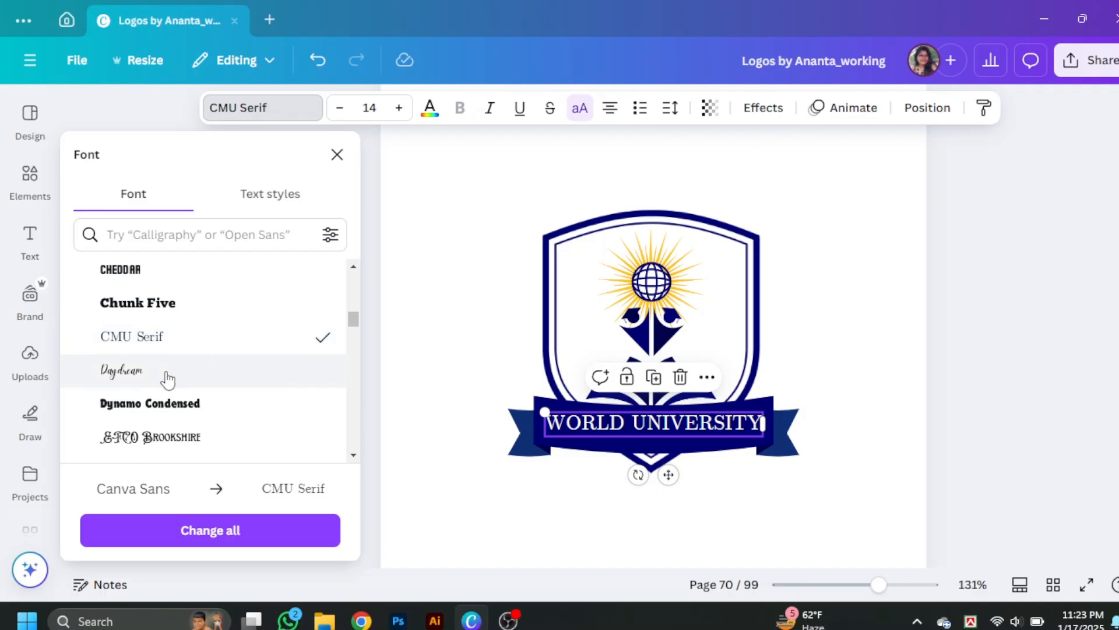
{"action": "left_click", "coordinate": [167, 450]}
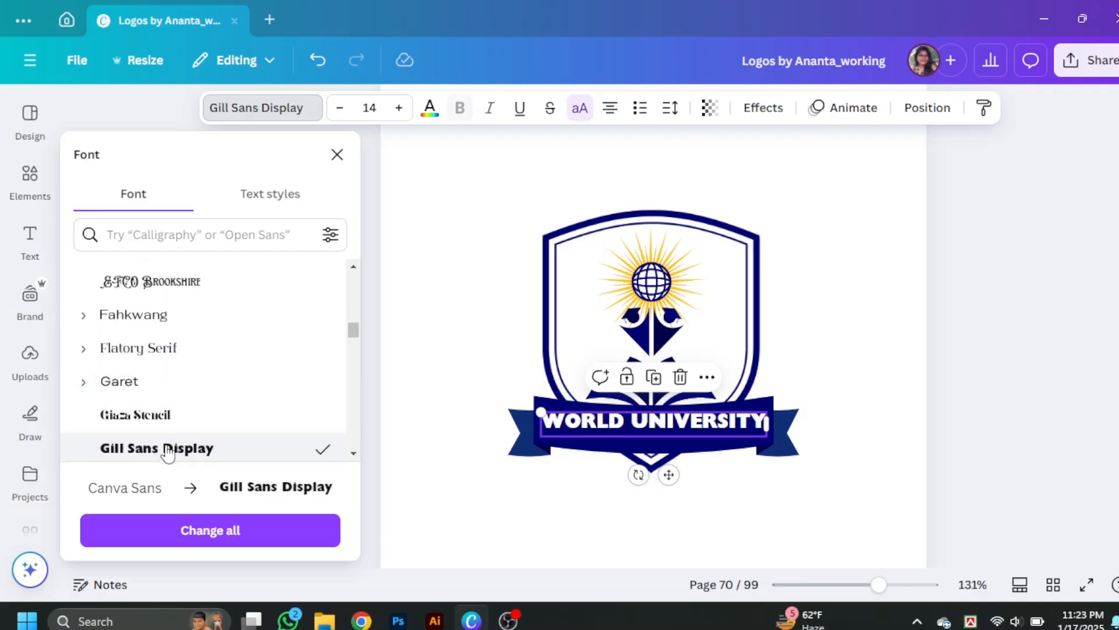
{"action": "scroll", "coordinate": [168, 450], "scroll_direction": "down", "scroll_amount": 5}
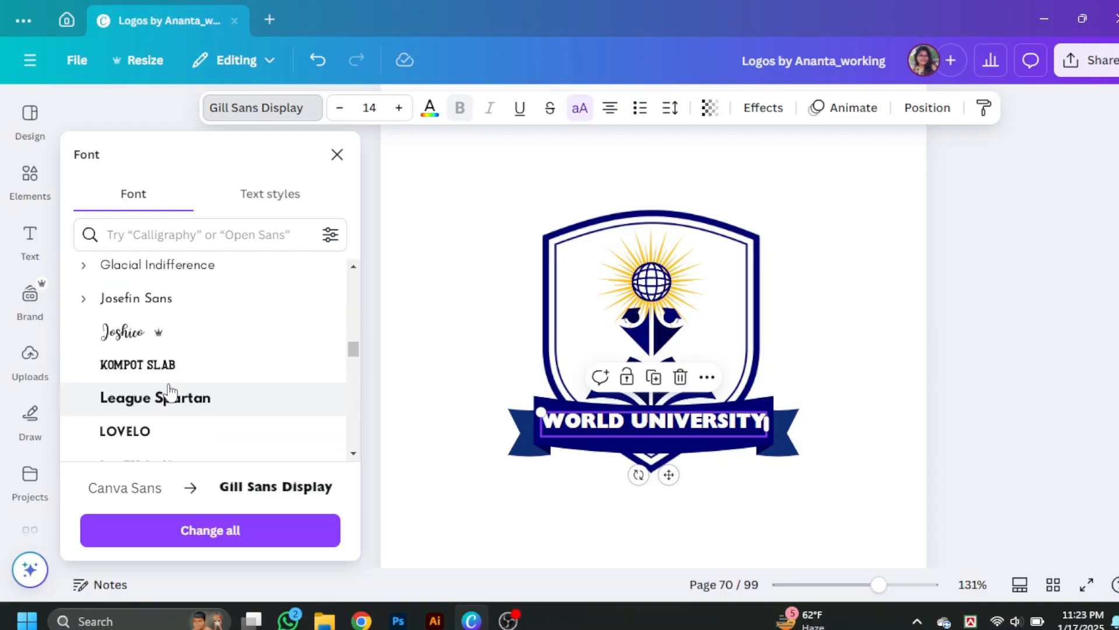
Step: Search the fonts for "popp" and set the WORLD UNIVERSITY text to Poppins Bold
{"action": "left_click", "coordinate": [108, 237]}
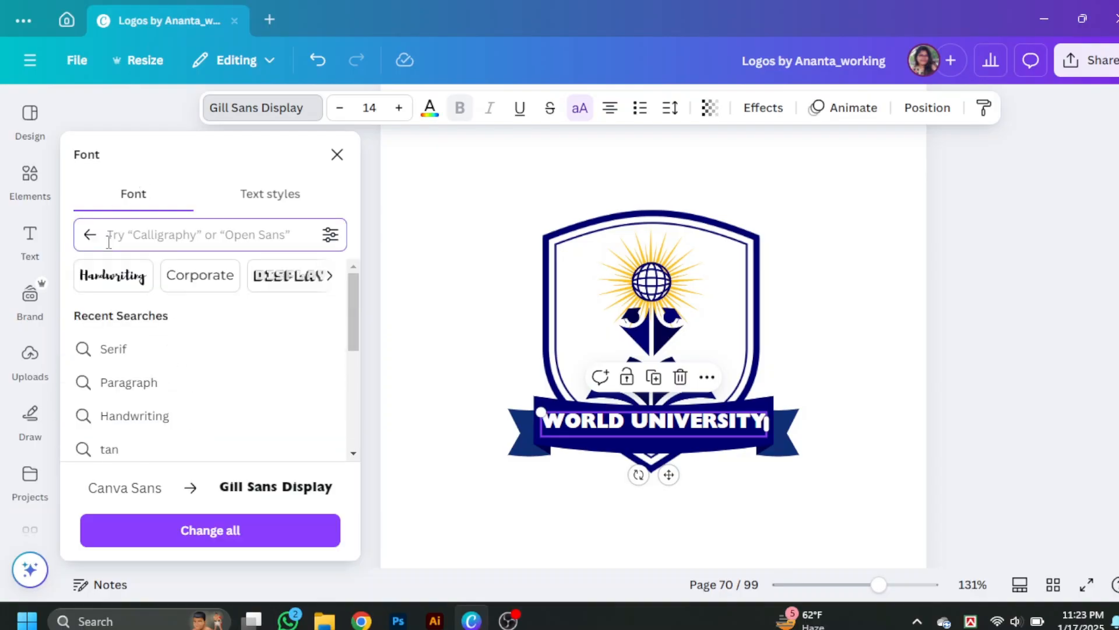
{"action": "type", "text": "po"}
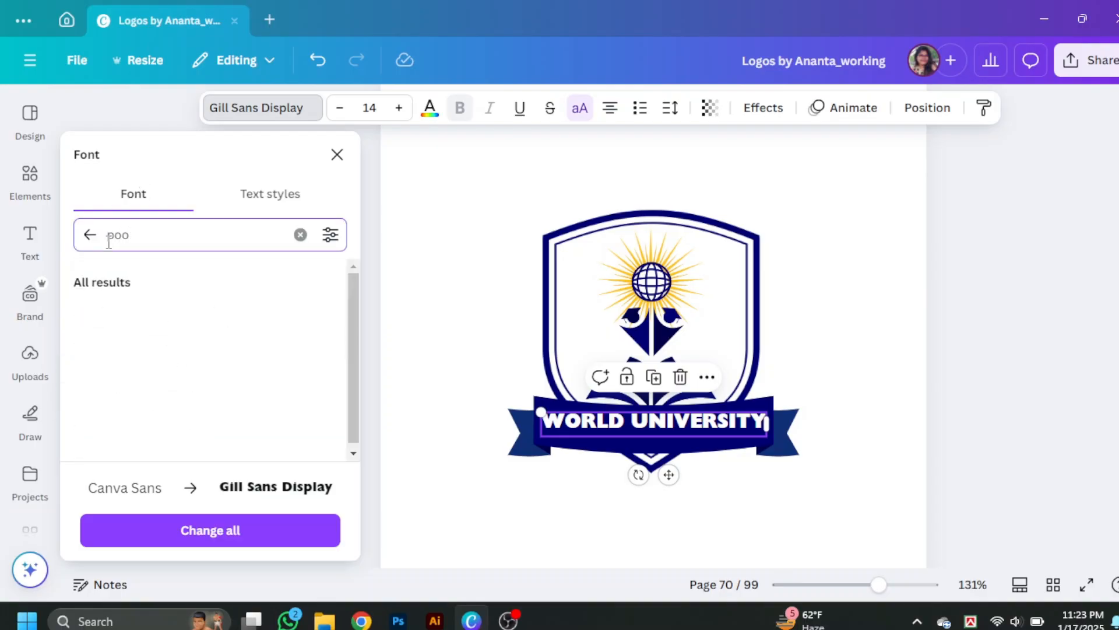
{"action": "type", "text": "pp"}
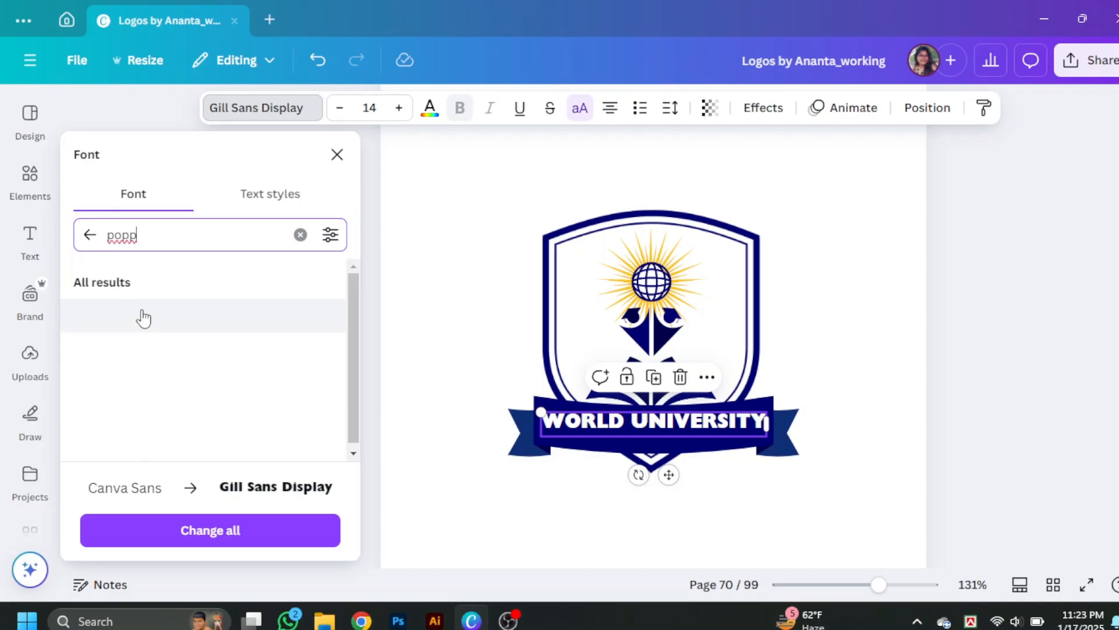
{"action": "left_click", "coordinate": [156, 323]}
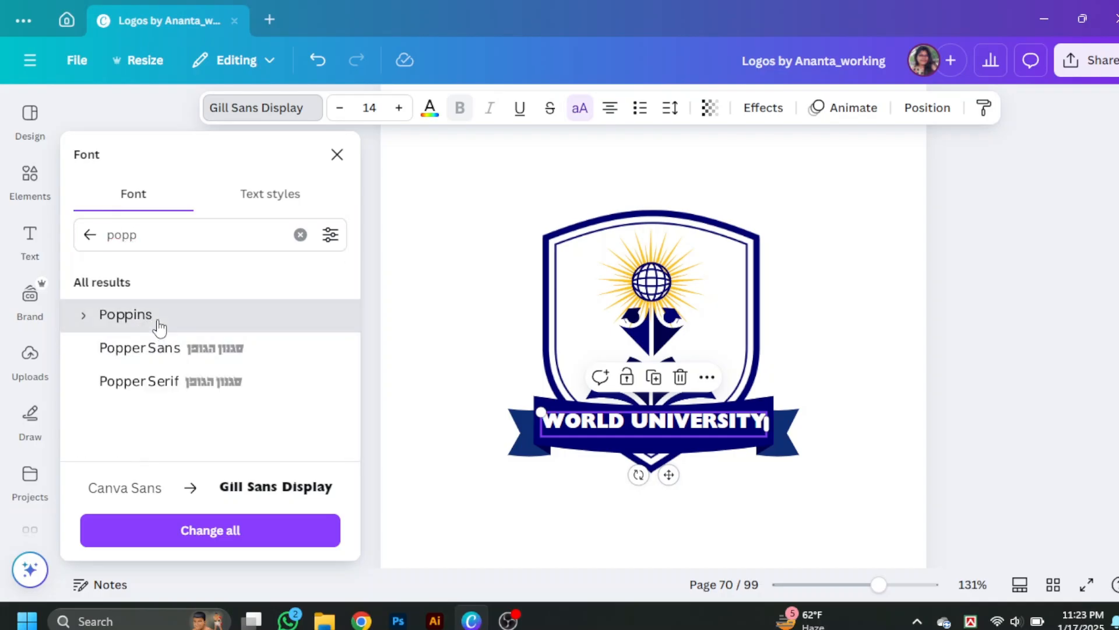
{"action": "left_click", "coordinate": [90, 317]}
{"action": "scroll", "coordinate": [142, 412], "scroll_direction": "down", "scroll_amount": 3}
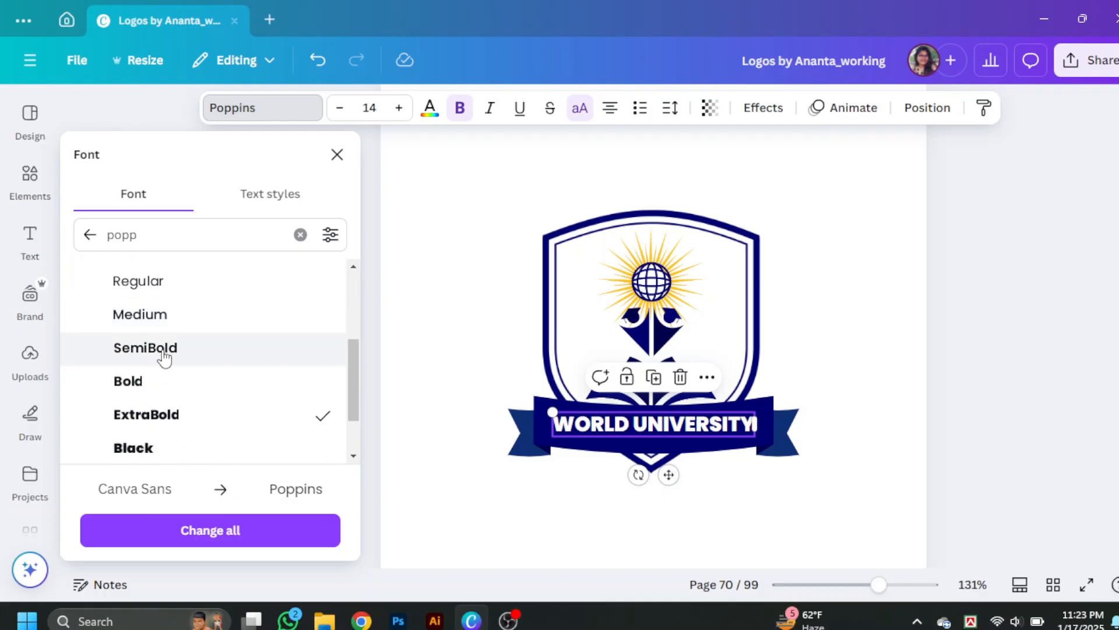
{"action": "left_click", "coordinate": [165, 350]}
{"action": "left_click", "coordinate": [155, 382]}
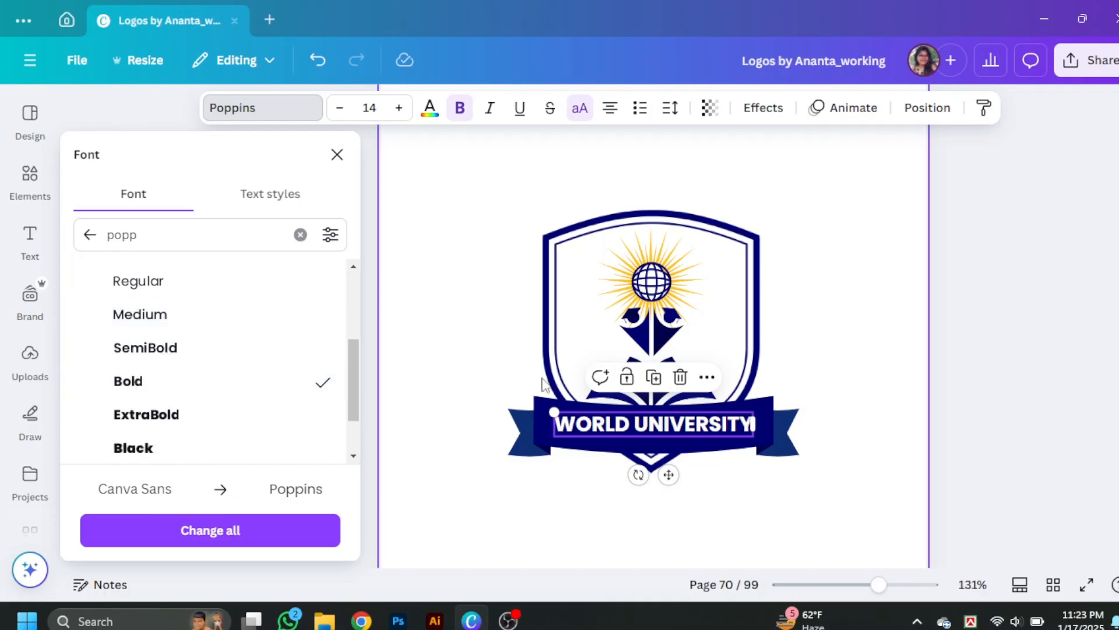
{"action": "left_click", "coordinate": [852, 412]}
Step: Apply the Curve shape effect to the WORLD UNIVERSITY text with a curve value of -8
{"action": "left_click", "coordinate": [705, 415]}
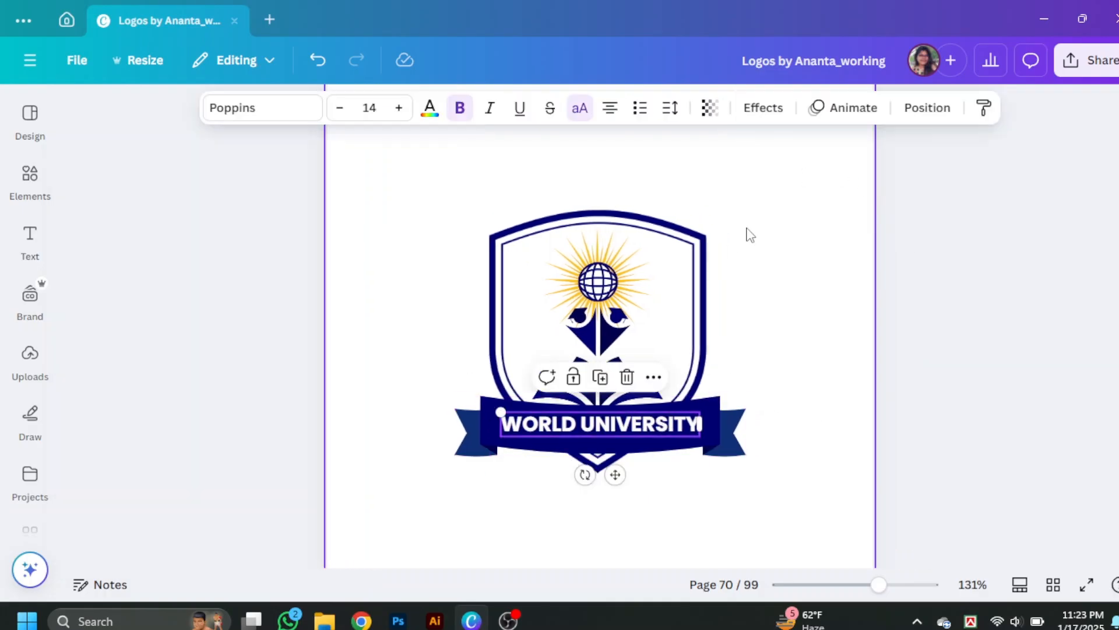
{"action": "left_click", "coordinate": [772, 113]}
{"action": "scroll", "coordinate": [262, 409], "scroll_direction": "down", "scroll_amount": 4}
{"action": "left_click", "coordinate": [204, 485]}
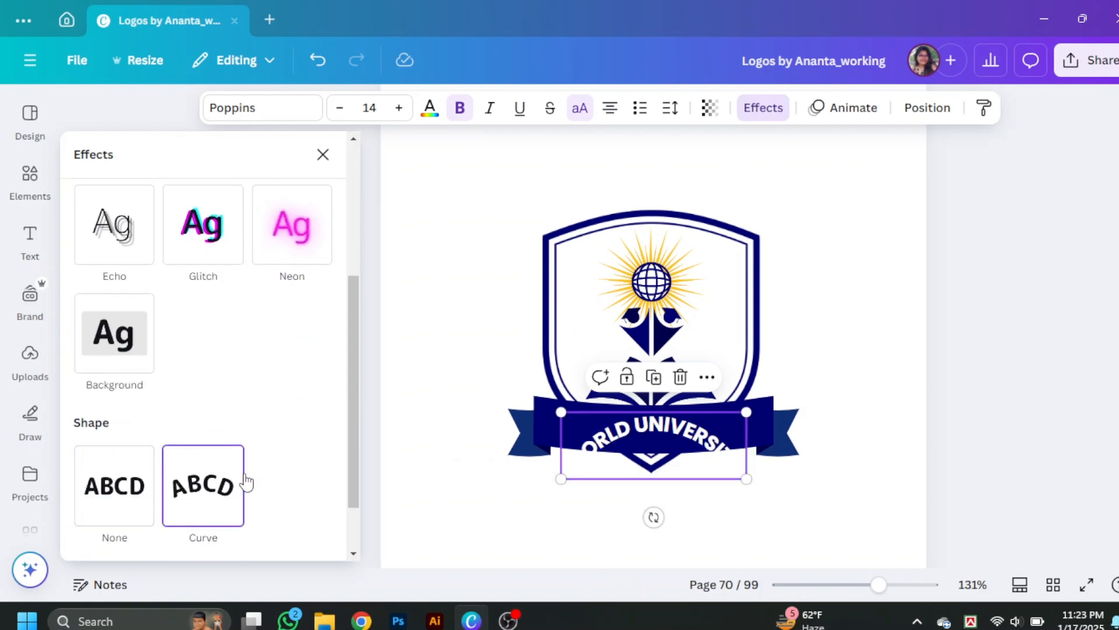
{"action": "left_click_drag", "start_coordinate": [187, 528], "coordinate": [145, 523]}
{"action": "scroll", "coordinate": [662, 461], "scroll_direction": "up", "scroll_amount": 5}
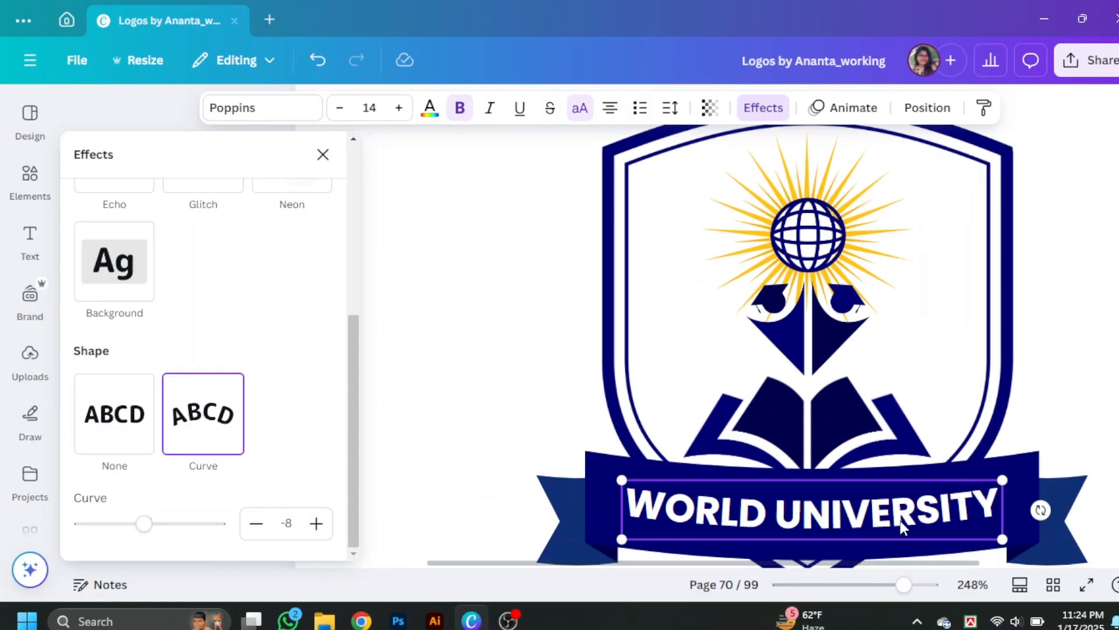
Step: Enlarge the curved WORLD UNIVERSITY text across the ribbon's front band to font size 15.7 and set its curve to -7
{"action": "scroll", "coordinate": [900, 523], "scroll_direction": "down", "scroll_amount": 3}
{"action": "scroll", "coordinate": [899, 524], "scroll_direction": "right", "scroll_amount": 2}
{"action": "left_click_drag", "start_coordinate": [911, 334], "coordinate": [936, 329]}
{"action": "left_click_drag", "start_coordinate": [528, 329], "coordinate": [505, 319]}
{"action": "left_click_drag", "start_coordinate": [144, 524], "coordinate": [145, 524]}
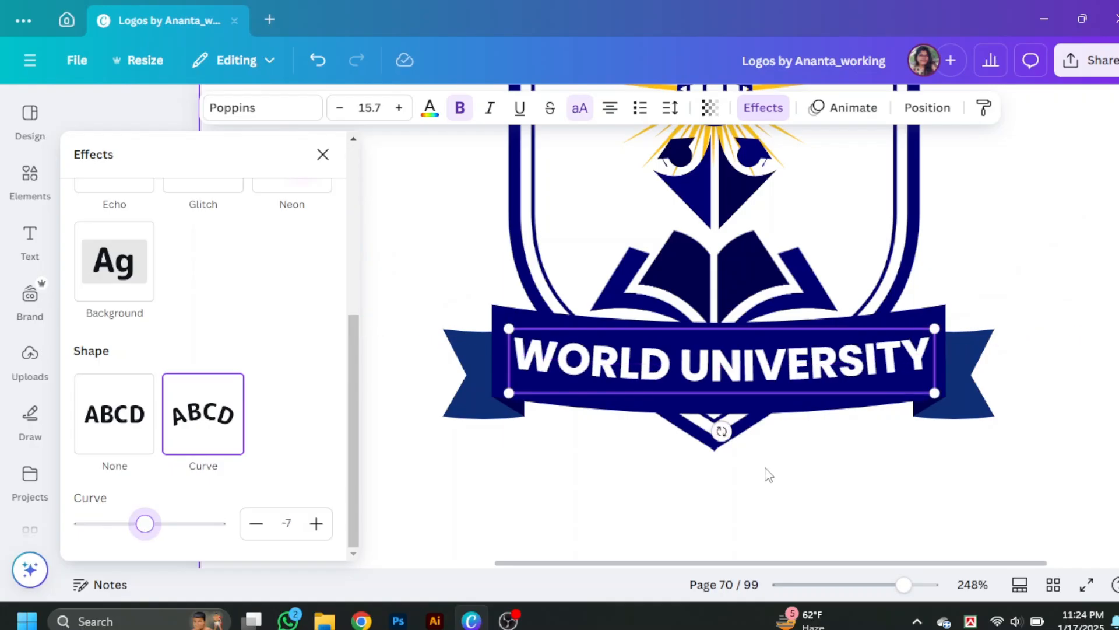
{"action": "left_click", "coordinate": [323, 154]}
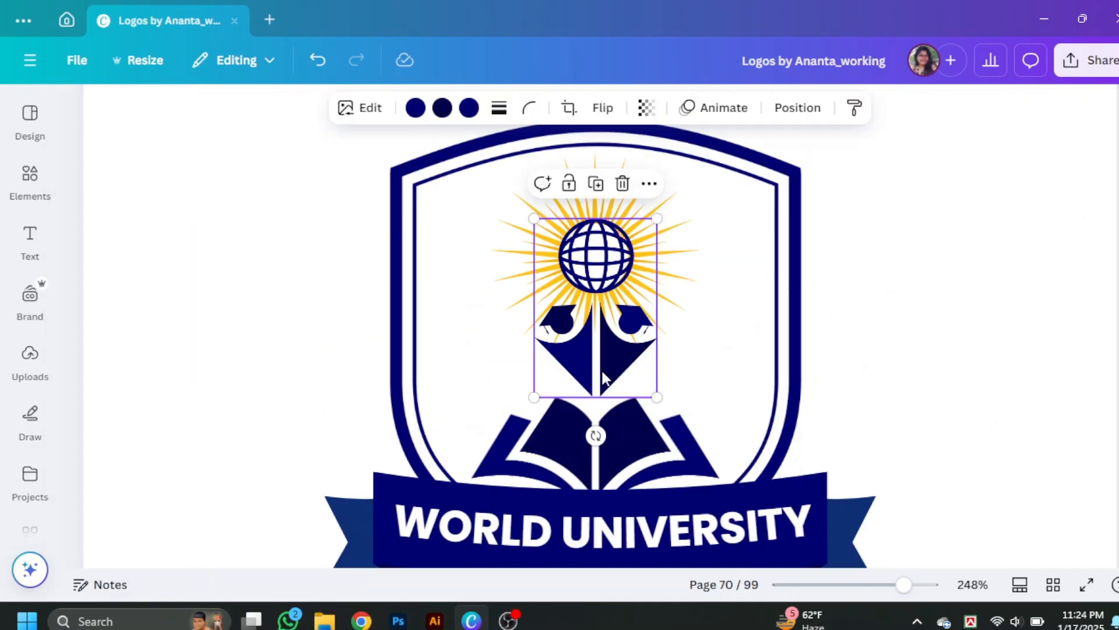
Step: Recolour the globe in the globe-and-graduates graphic to a brighter medium blue from the document colours
{"action": "left_click", "coordinate": [469, 108]}
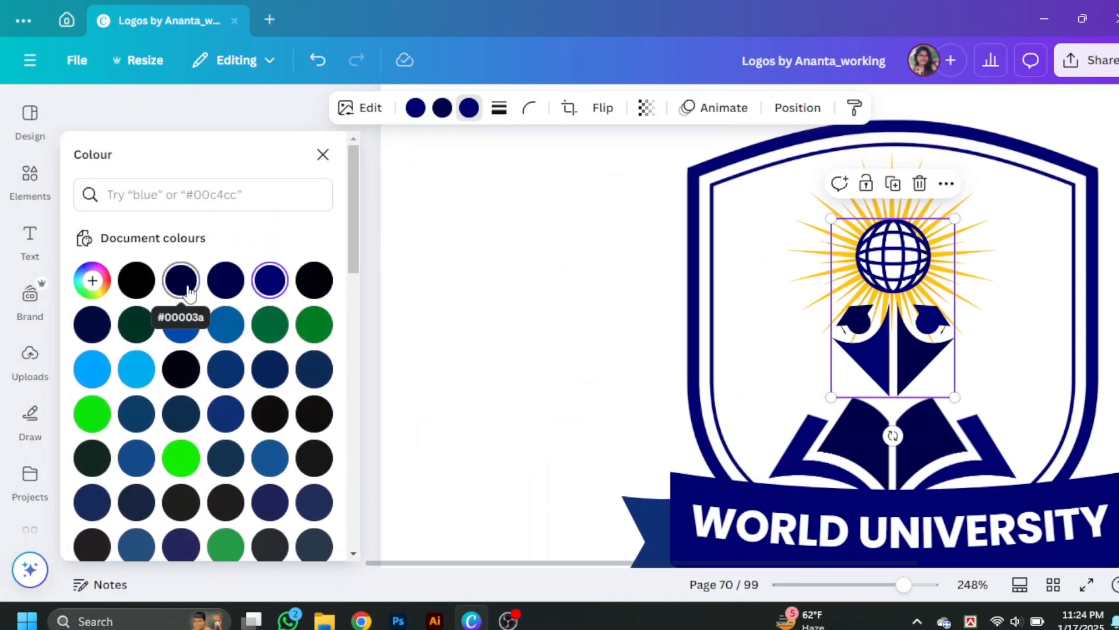
{"action": "scroll", "coordinate": [280, 436], "scroll_direction": "down", "scroll_amount": 2}
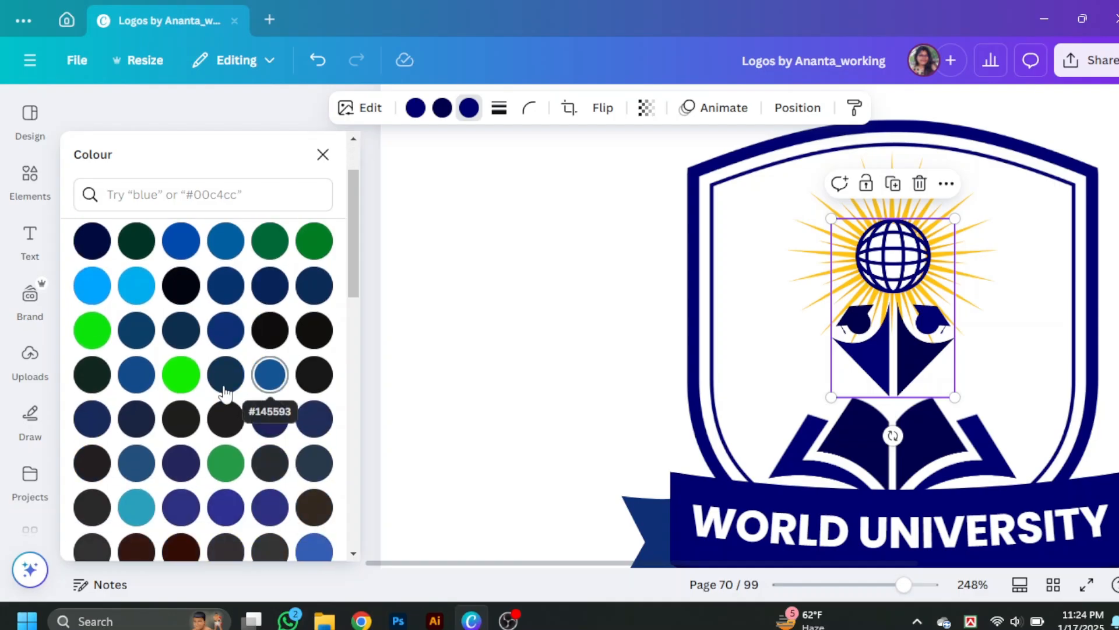
{"action": "left_click", "coordinate": [192, 260]}
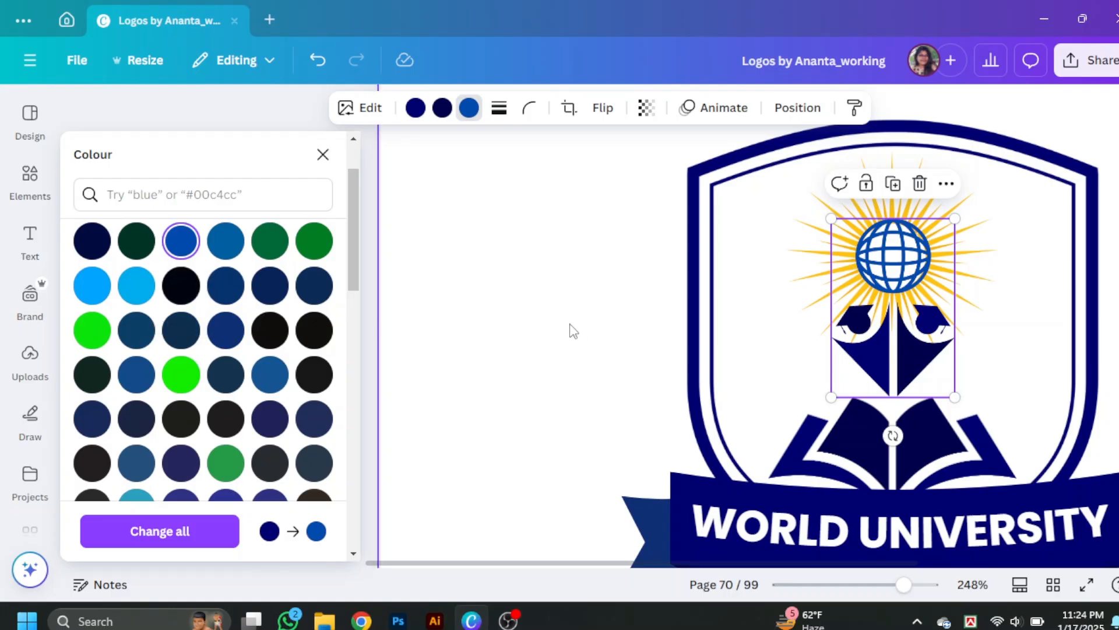
{"action": "left_click", "coordinate": [422, 313]}
{"action": "left_click", "coordinate": [325, 125]}
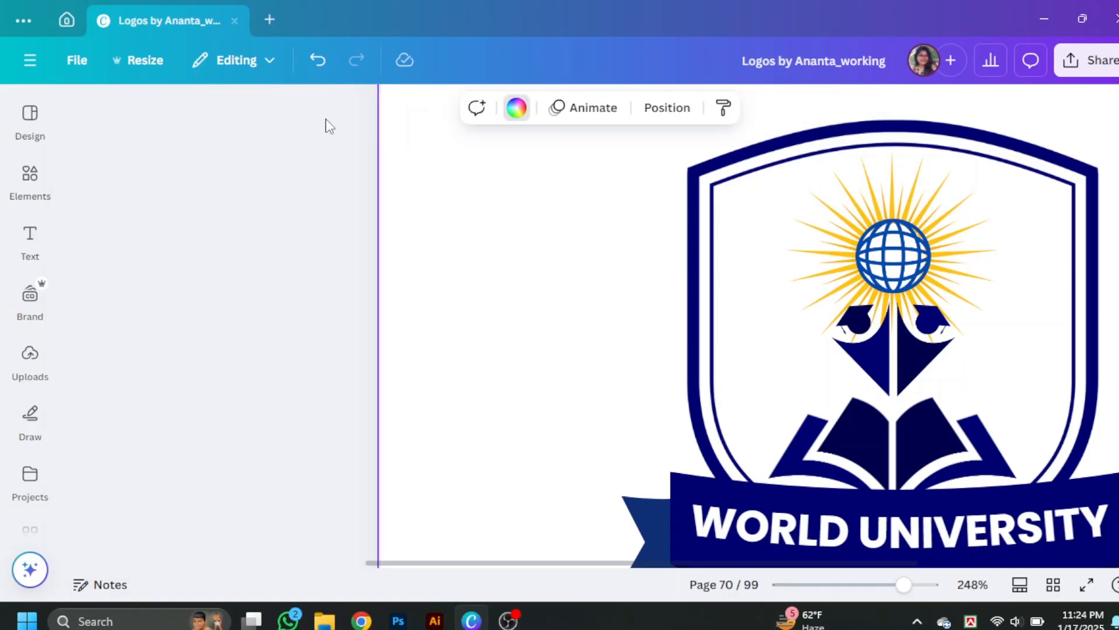
Step: Present the finished logo on page 70 in full screen
{"action": "scroll", "coordinate": [923, 333], "scroll_direction": "down", "scroll_amount": 2}
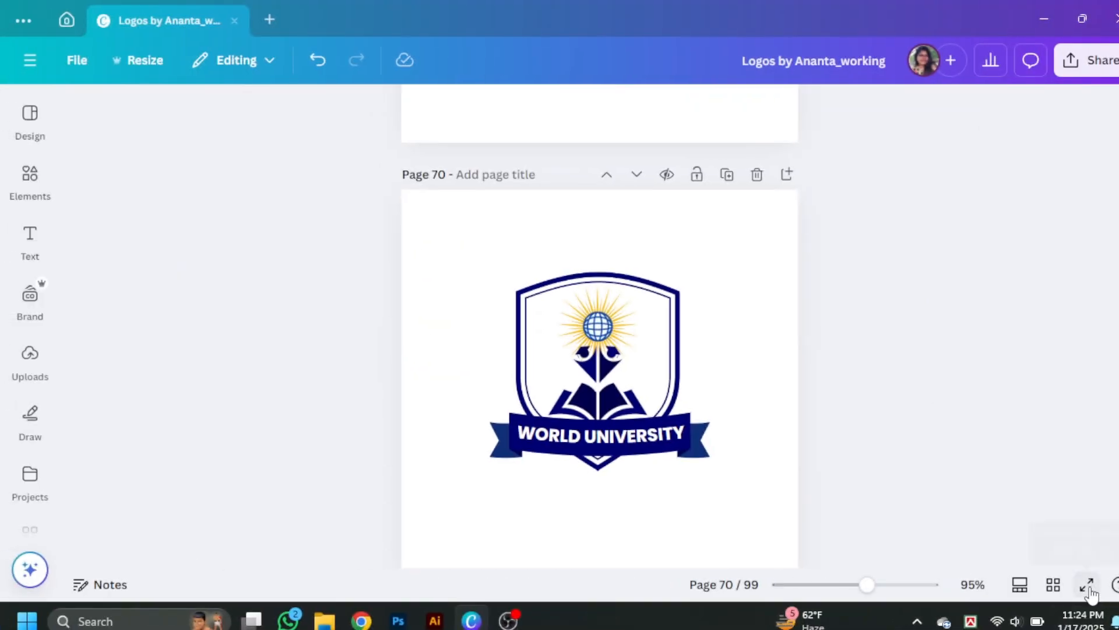
{"action": "left_click", "coordinate": [1087, 585]}
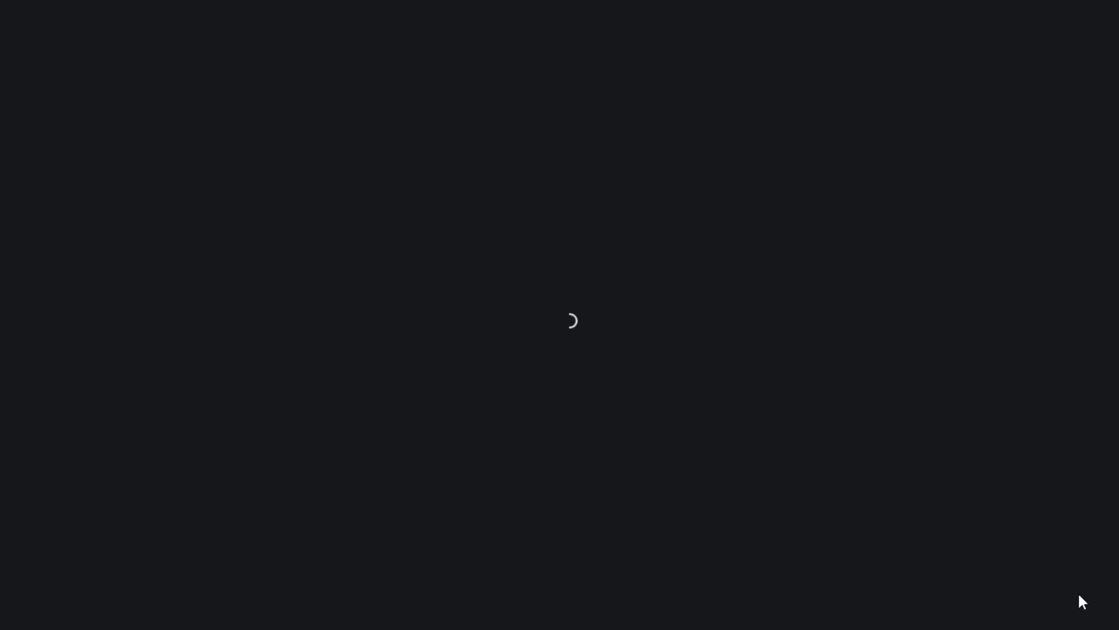